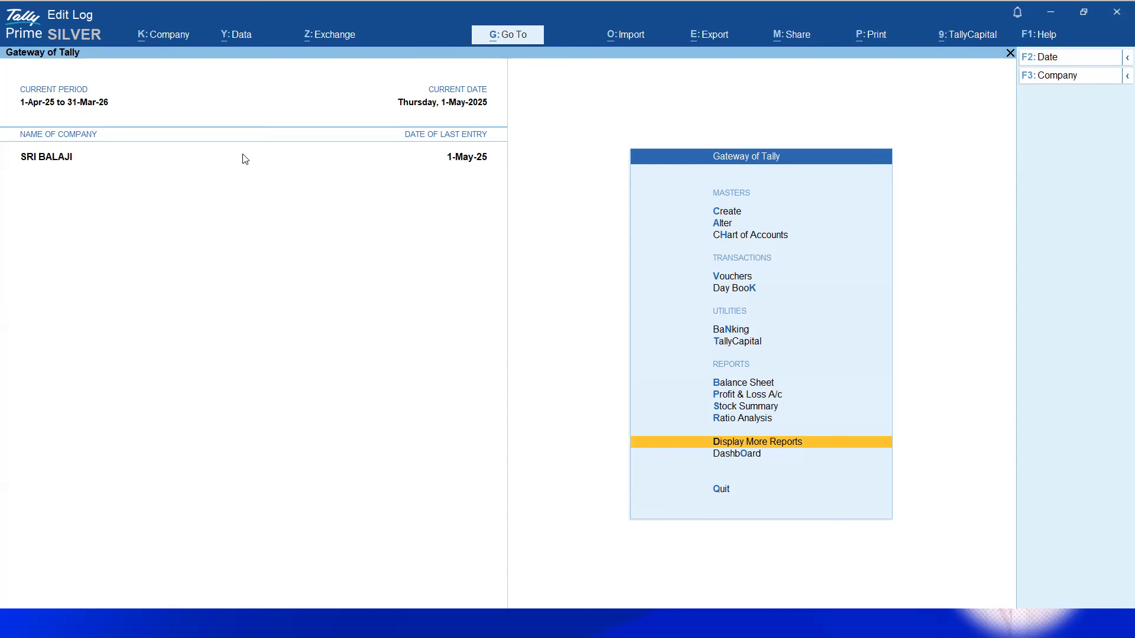
# Review the company's mailing, state and financial year details in its alteration form, and leave them unchanged
pyautogui.click(167, 35)
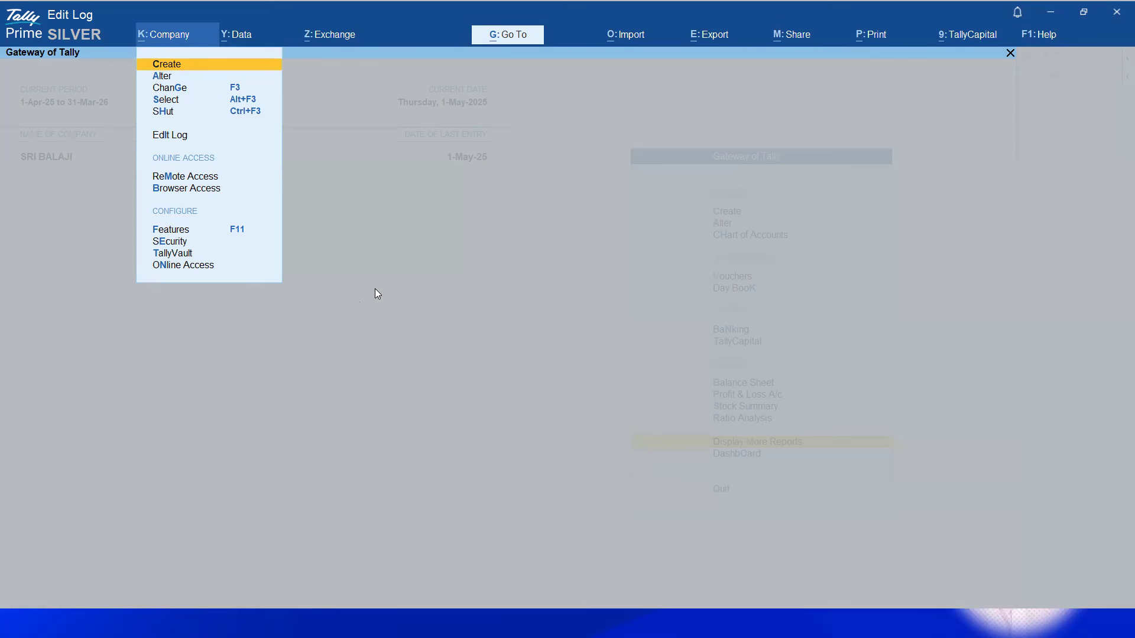
pyautogui.click(160, 77)
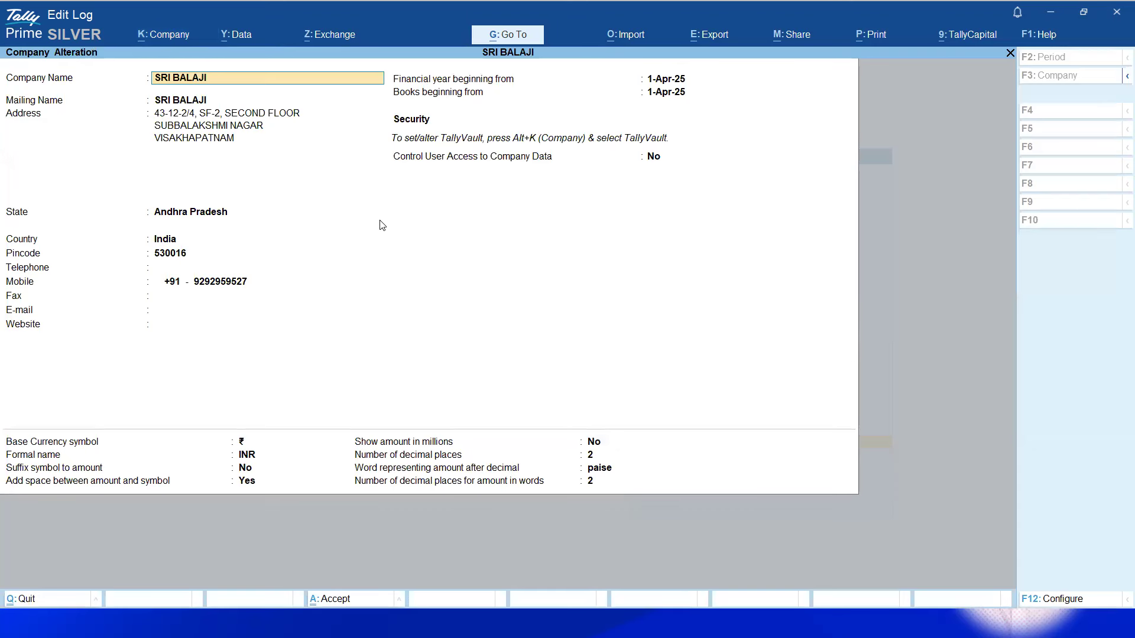
pyautogui.press('Escape')
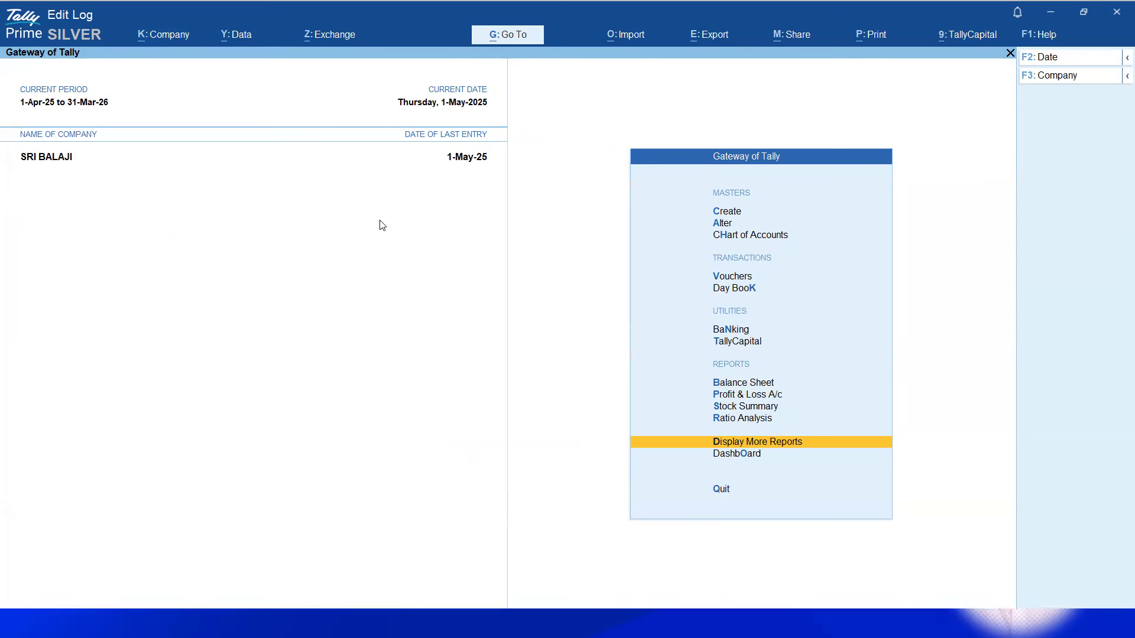
# Keep GST enabled in the company features and accept its GST registration details with registration type Regular
pyautogui.press('F11')
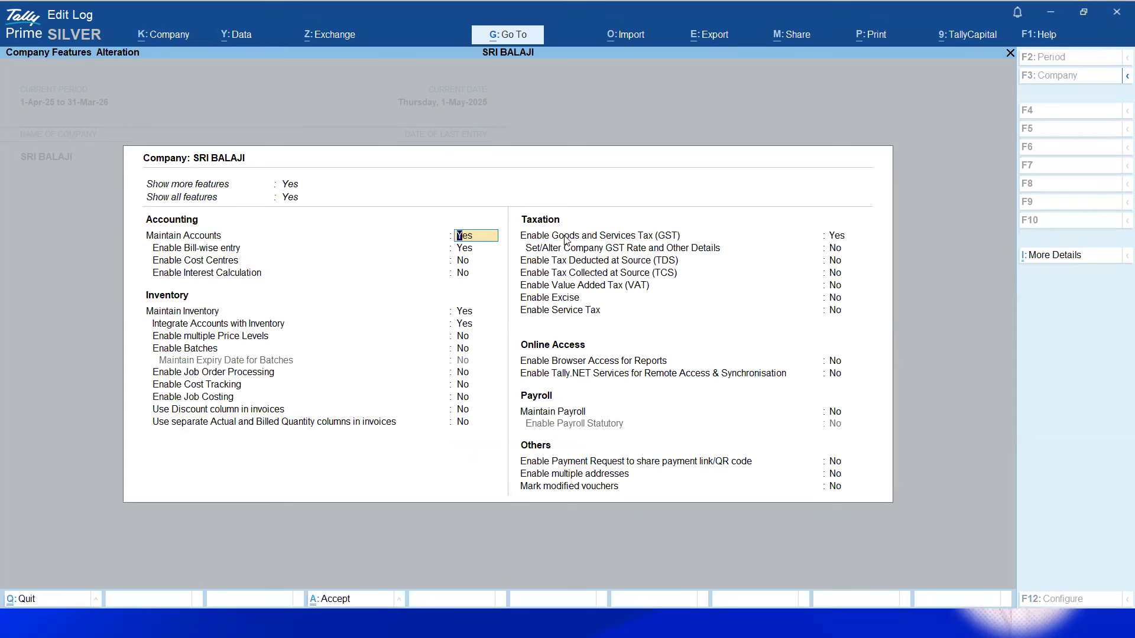
pyautogui.click(838, 238)
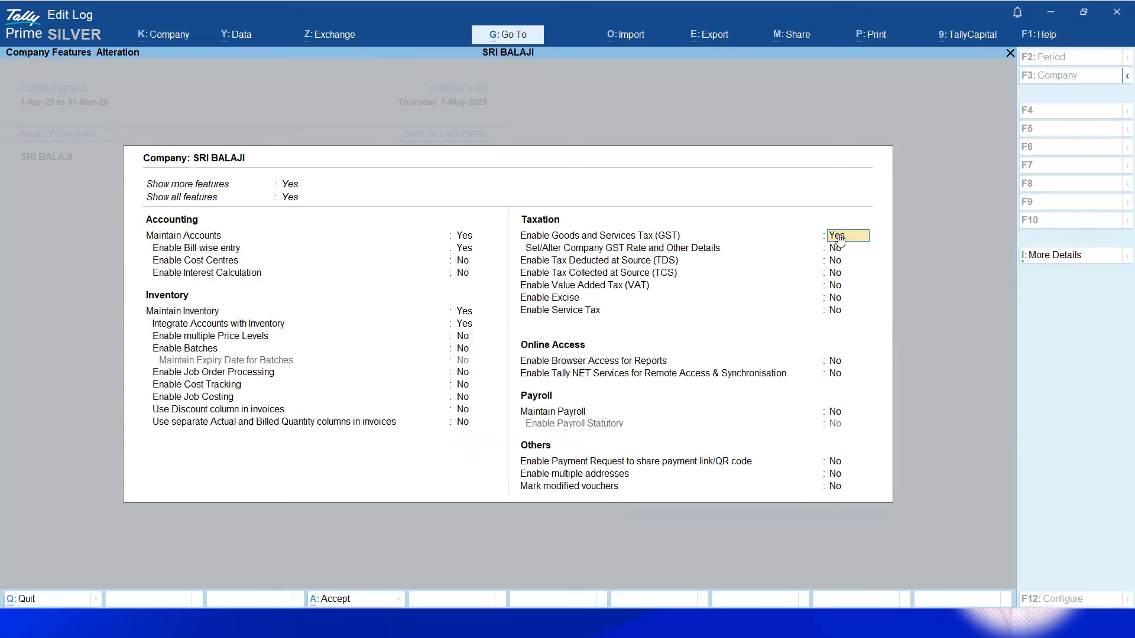
pyautogui.press('Return')
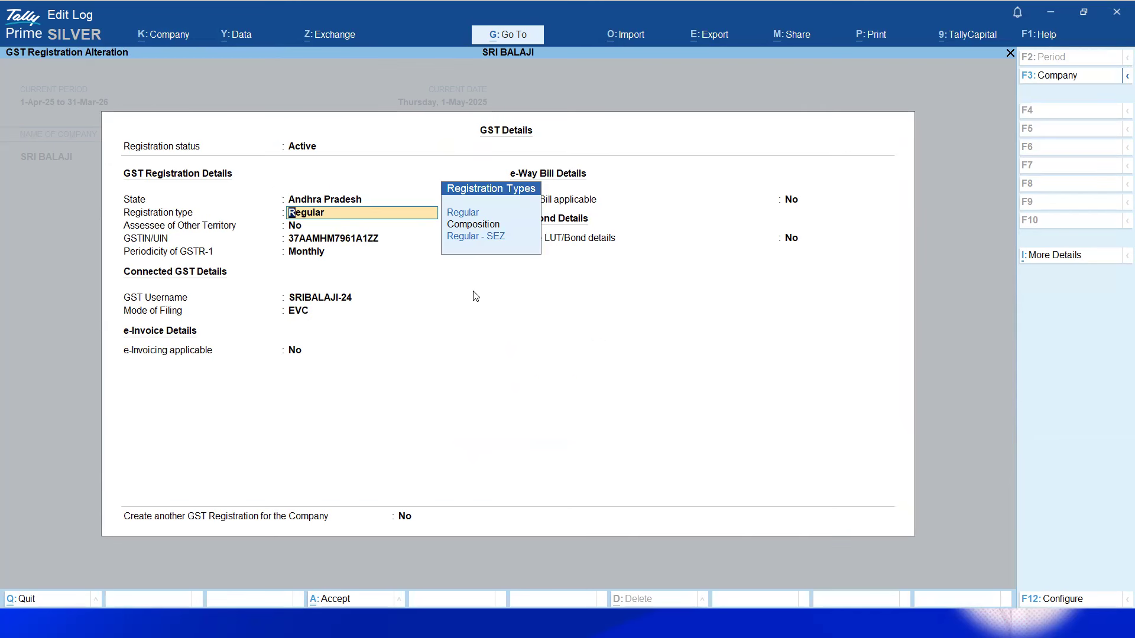
pyautogui.press('Return')
pyautogui.press('Return')
pyautogui.press('Return')
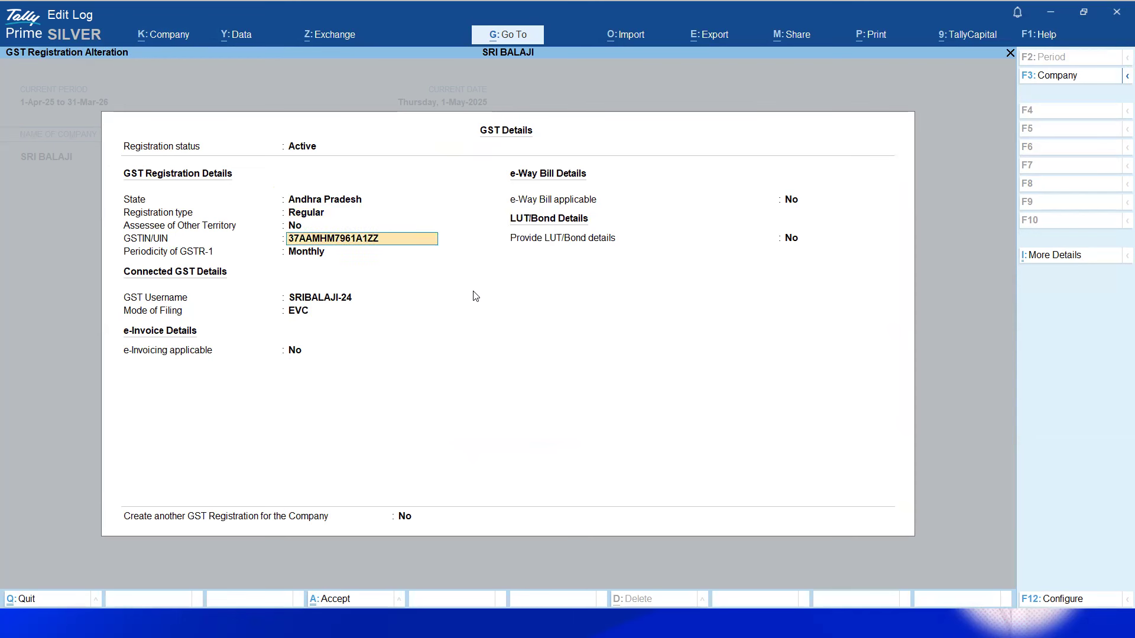
pyautogui.press('Return')
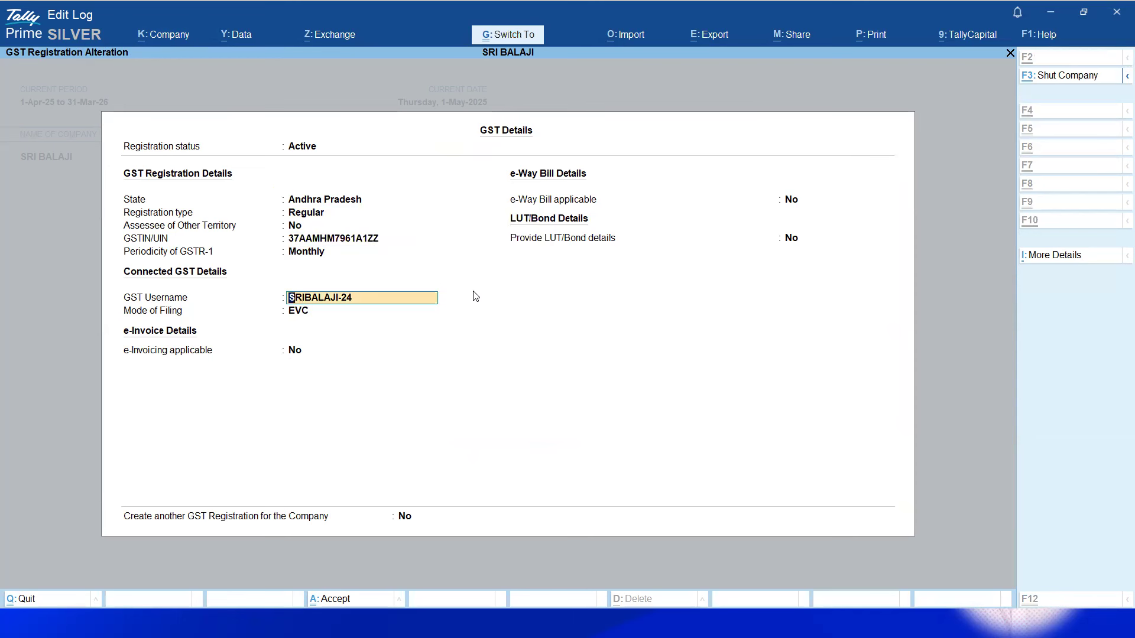
pyautogui.hotkey('ctrl', 'a')
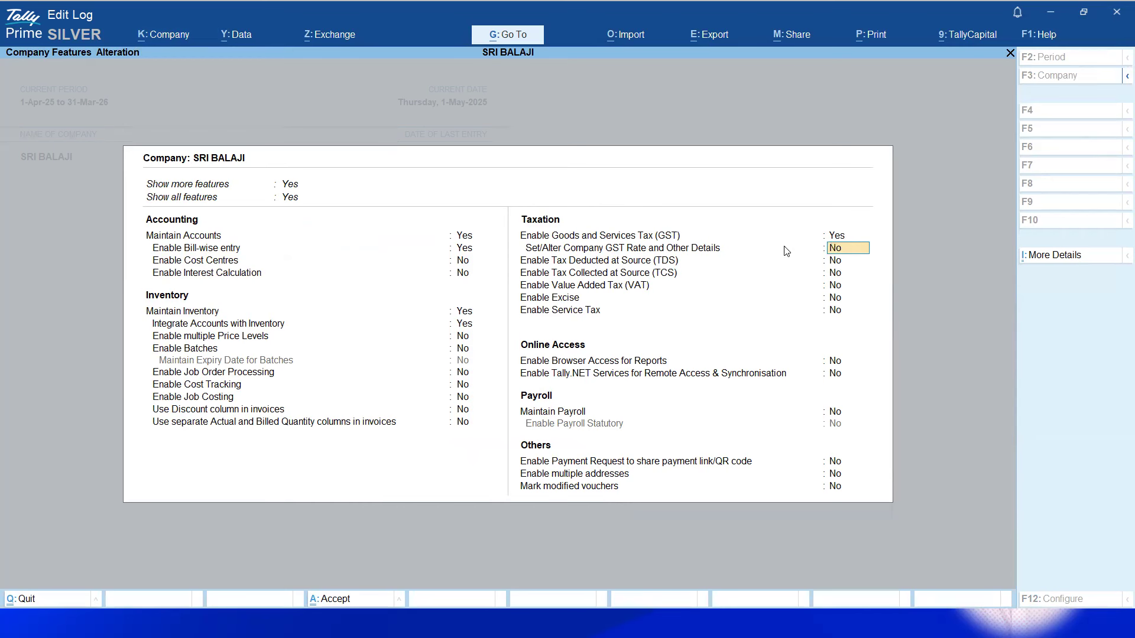
# Enable altering the company GST rate details, accept 1-May-25 as the start of the Separate B2B & B2C HSN Summary, and save the features
pyautogui.write('y')
pyautogui.press('Return')
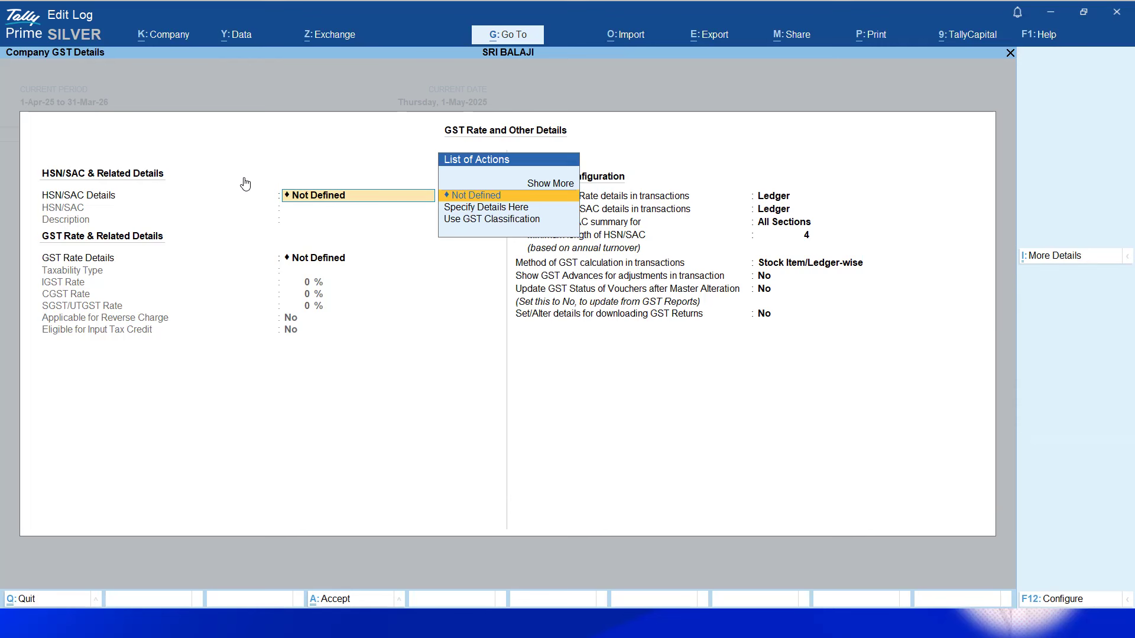
pyautogui.click(1058, 258)
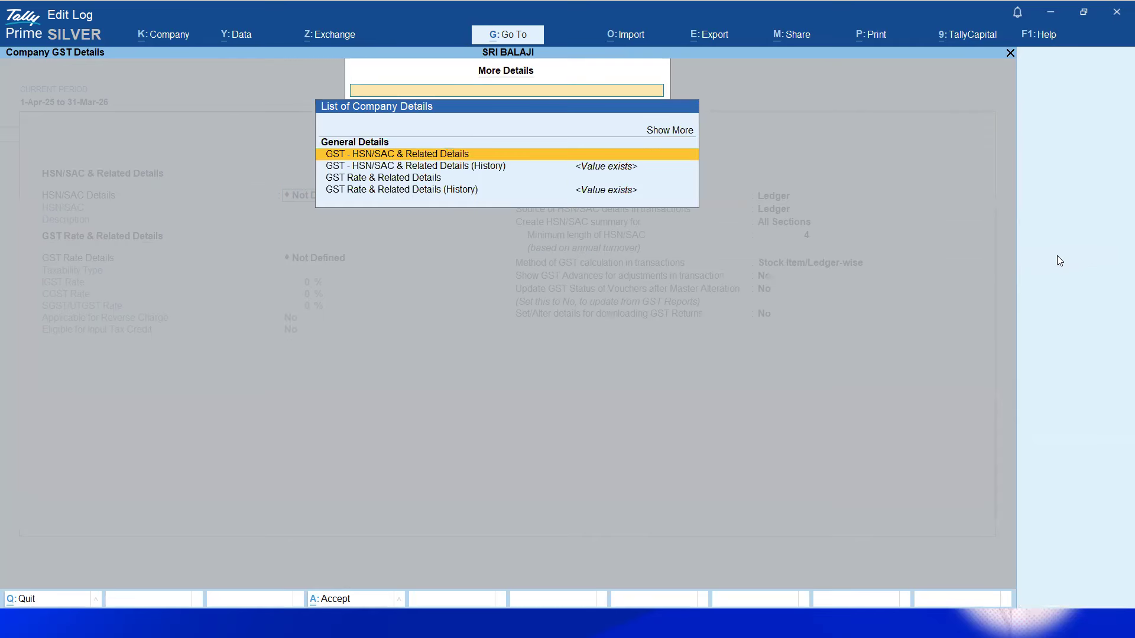
pyautogui.click(677, 131)
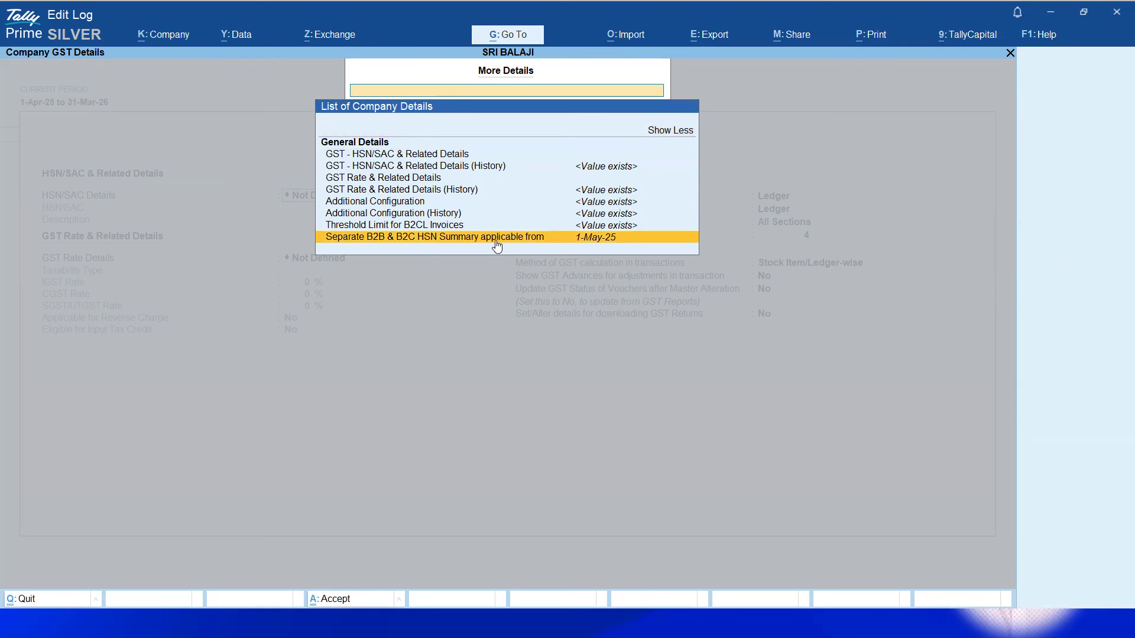
pyautogui.click(615, 241)
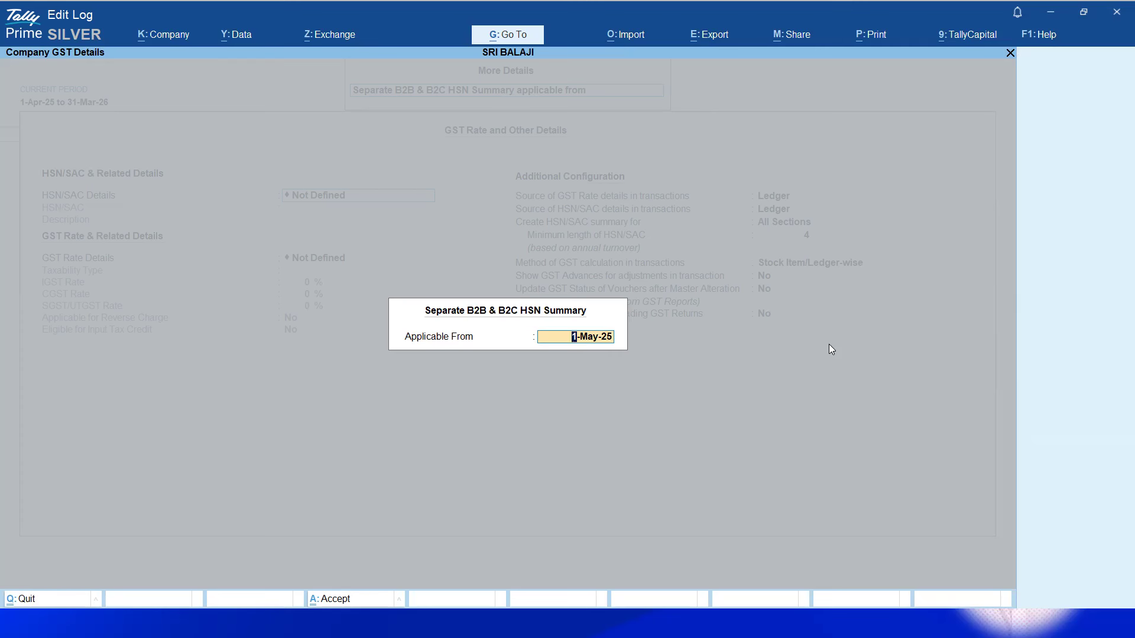
pyautogui.press('ctrl')
pyautogui.hotkey('ctrl', 'a')
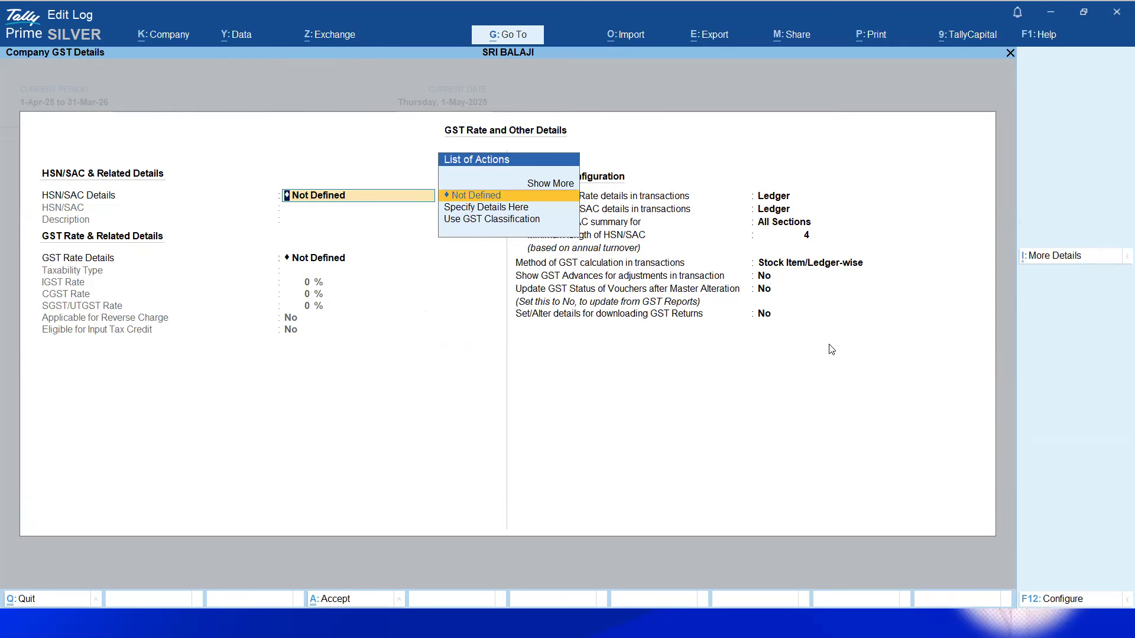
pyautogui.hotkey('ctrl', 'a')
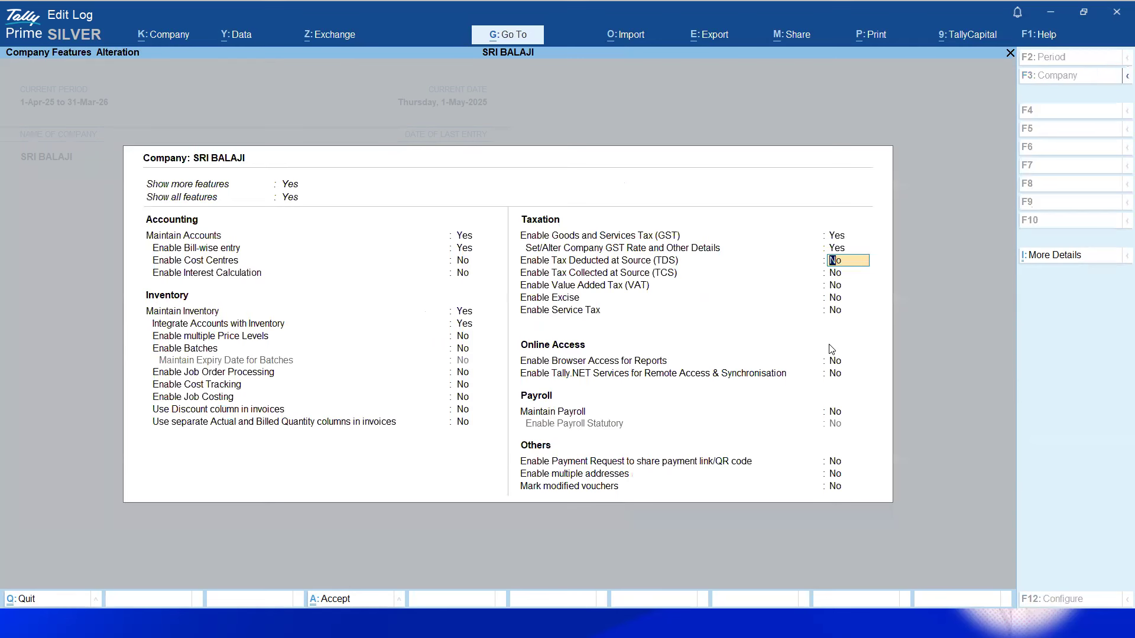
pyautogui.press('BackSpace')
pyautogui.hotkey('ctrl', 'a')
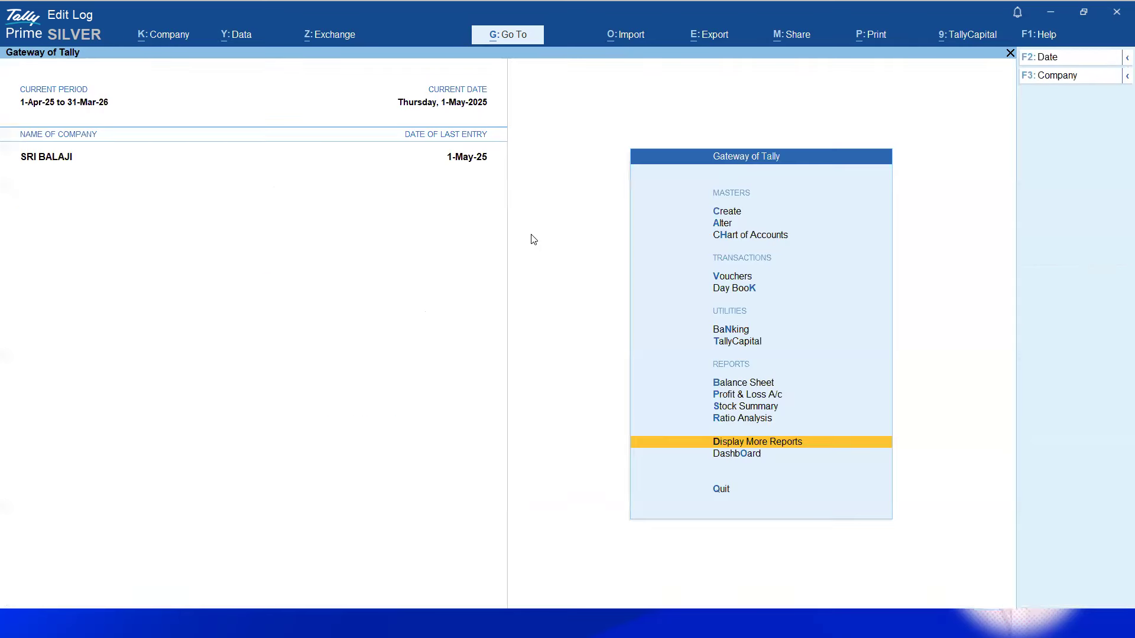
# Reopen the company GST details to check the Separate B2B & B2C HSN Summary applicable date, and accept all forms
pyautogui.press('F11')
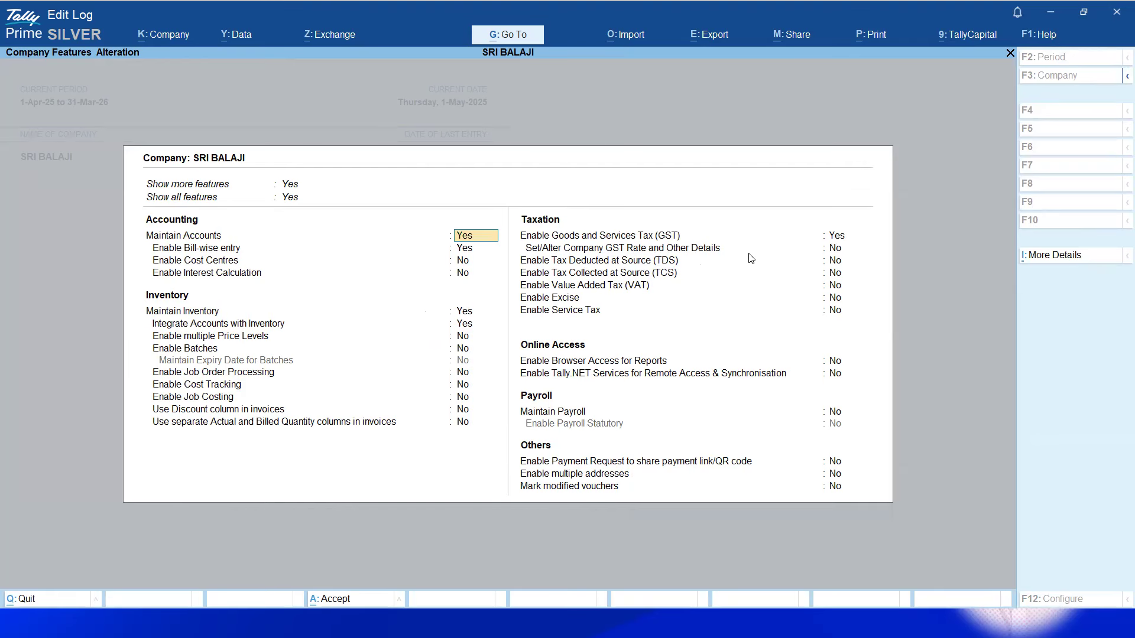
pyautogui.click(843, 253)
pyautogui.press('y')
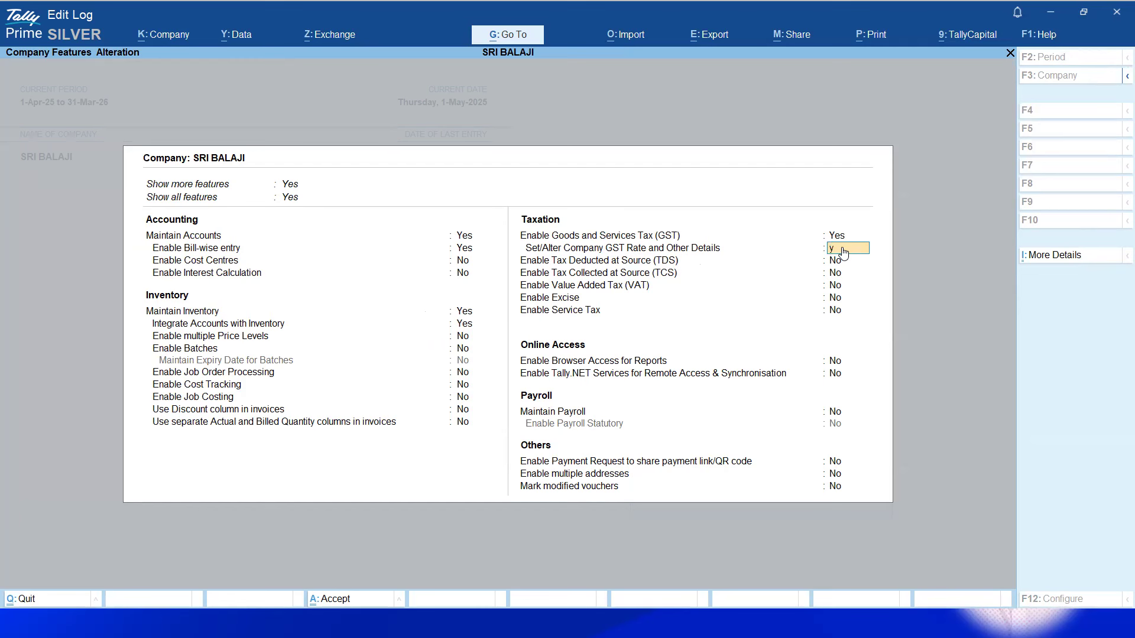
pyautogui.click(1057, 266)
pyautogui.click(671, 131)
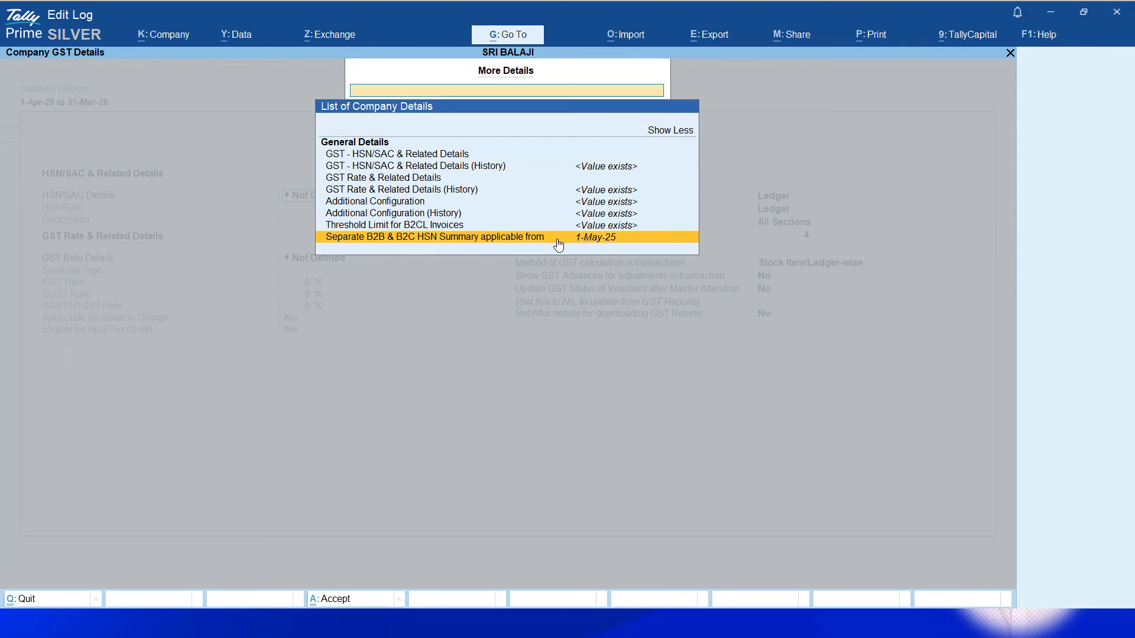
pyautogui.click(617, 243)
pyautogui.press('Return')
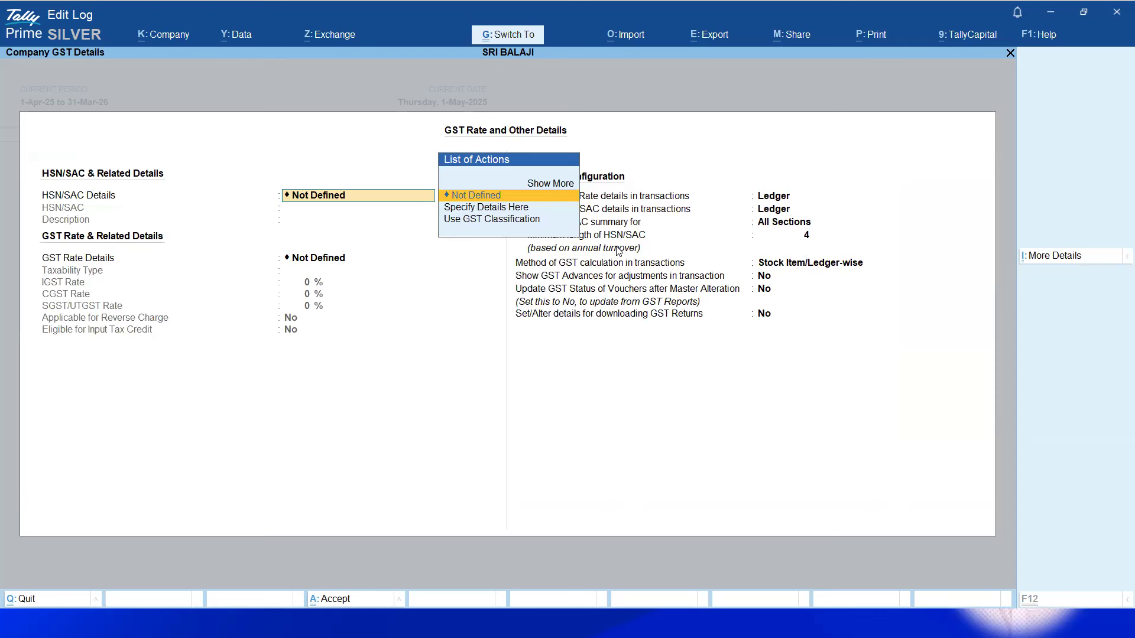
pyautogui.hotkey('ctrl', 'a')
pyautogui.hotkey('ctrl', 'a')
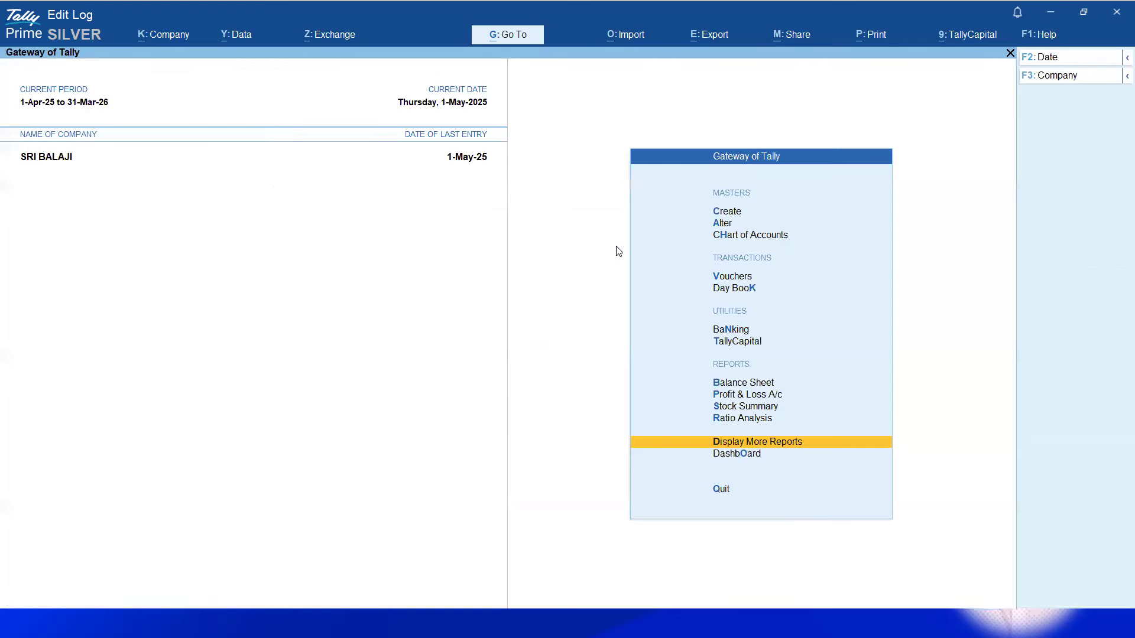
# Open the list of ledgers for master alteration
pyautogui.press('Up')
pyautogui.press('Up')
pyautogui.press('Up')
pyautogui.press('Up')
pyautogui.press('Up')
pyautogui.press('Up')
pyautogui.press('Up')
pyautogui.press('Up')
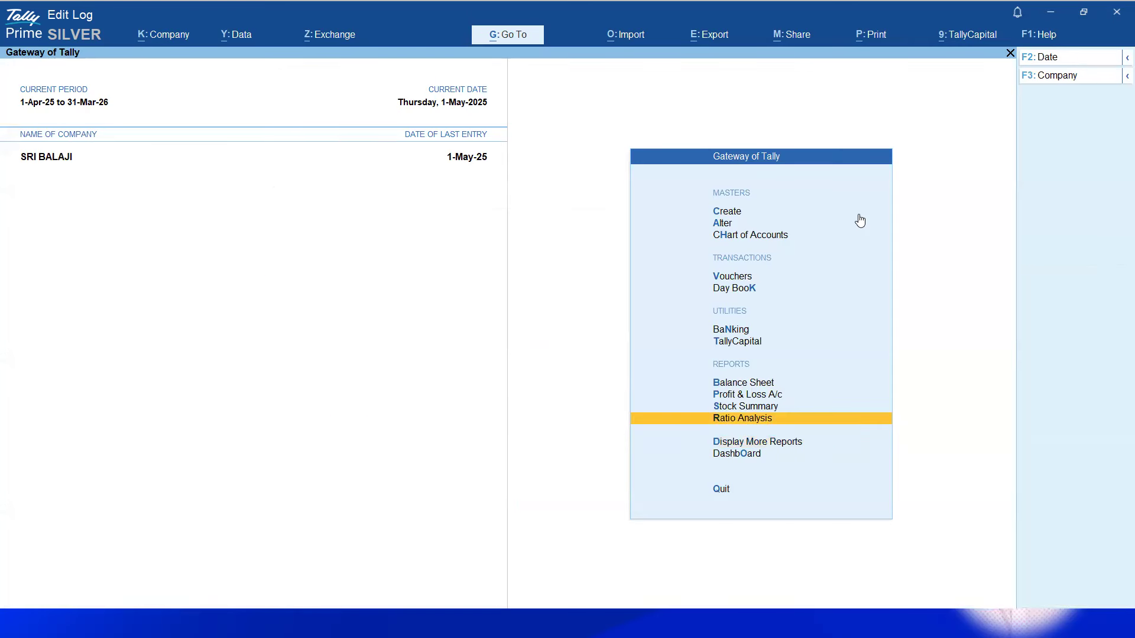
pyautogui.press('Up')
pyautogui.press('Up')
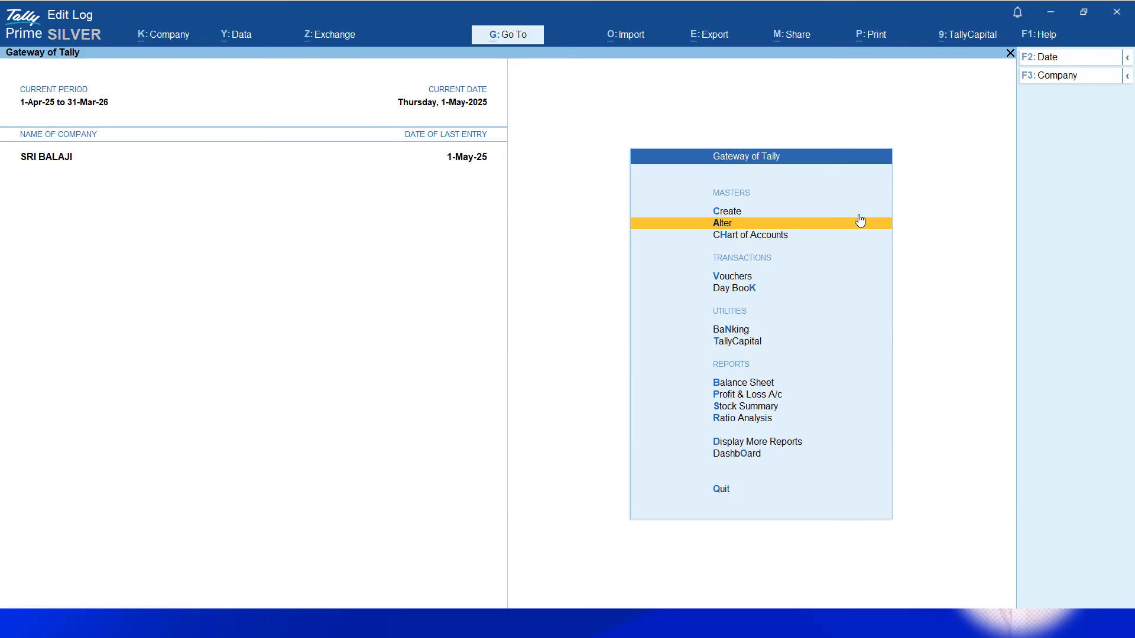
pyautogui.click(860, 223)
pyautogui.press('Down')
pyautogui.press('Return')
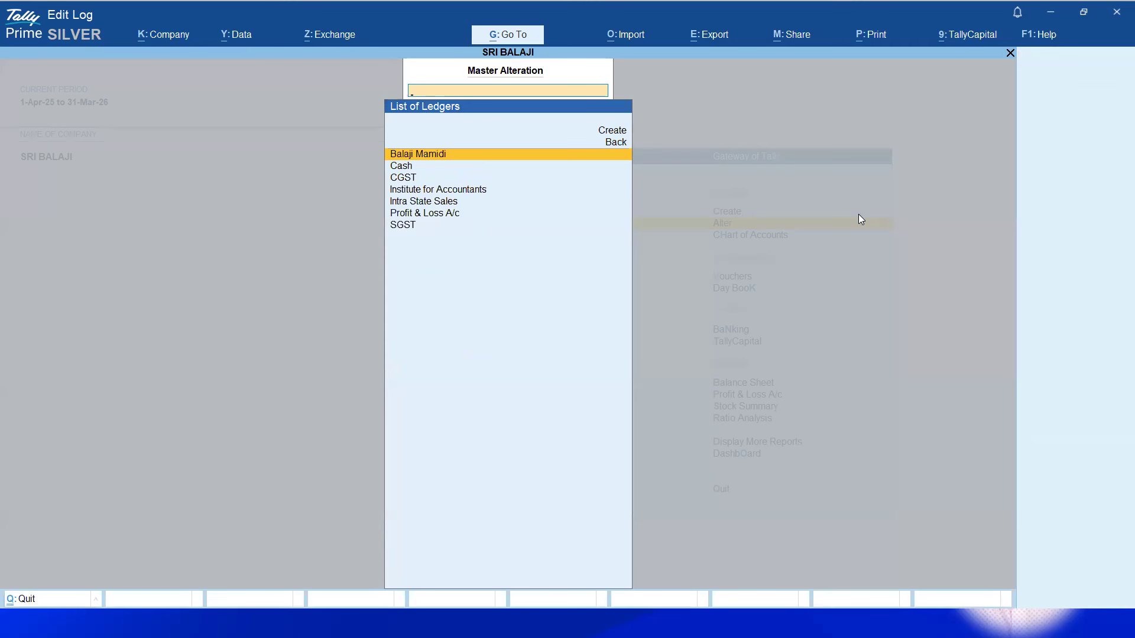
# Review the mailing and tax registration details of the Institute for Accountants ledger, and quit without saving
pyautogui.press('Down')
pyautogui.press('Down')
pyautogui.press('Down')
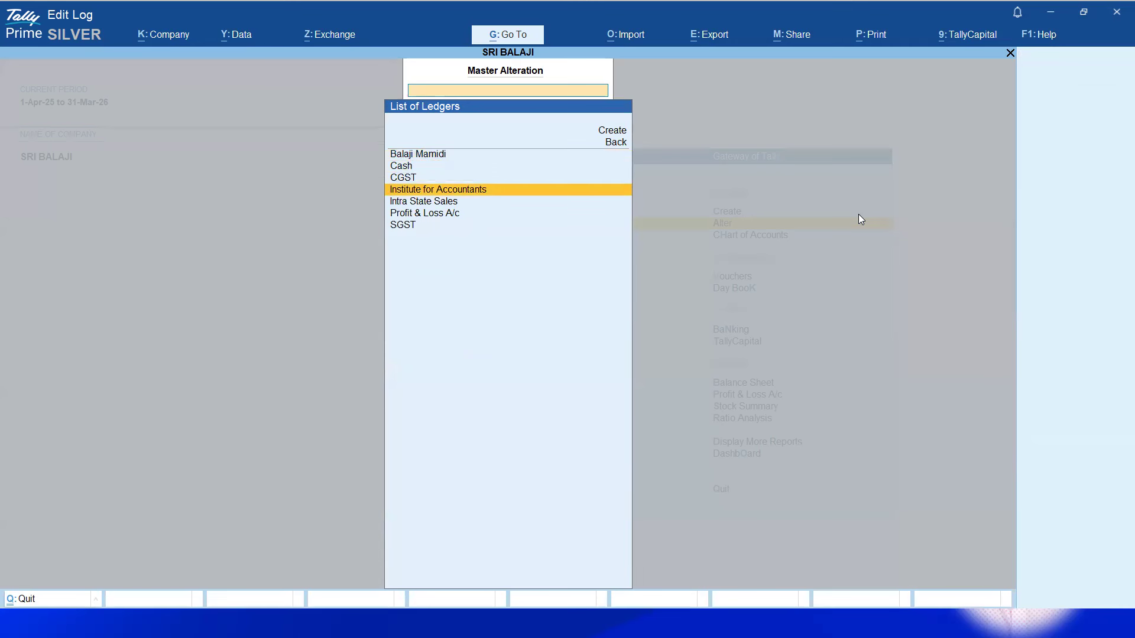
pyautogui.press('Return')
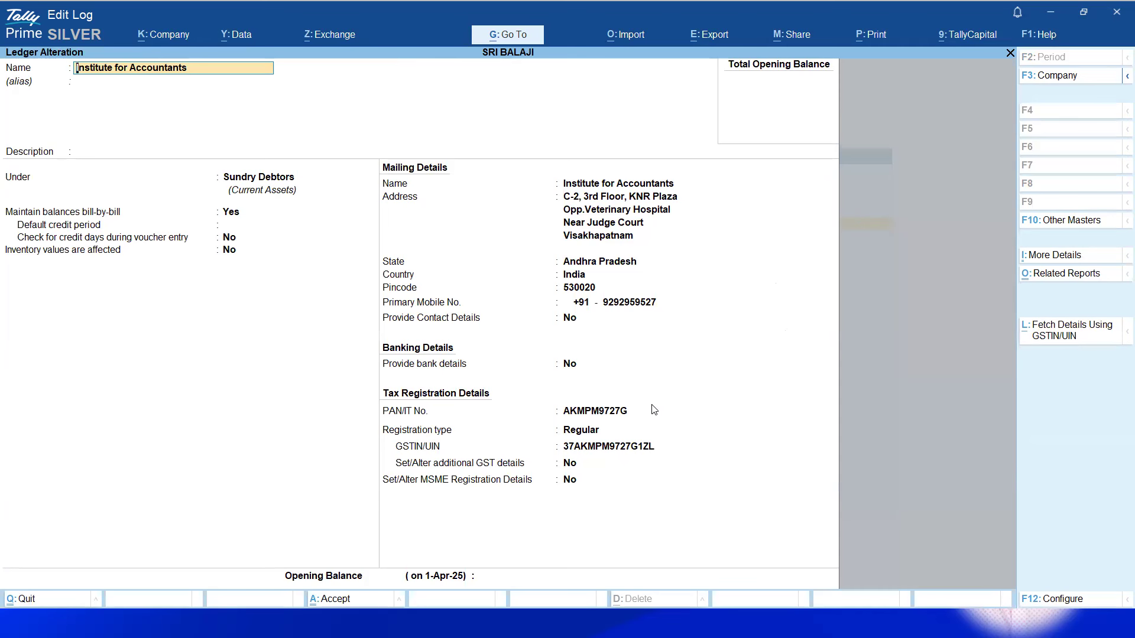
pyautogui.press('Escape')
pyautogui.press('y')
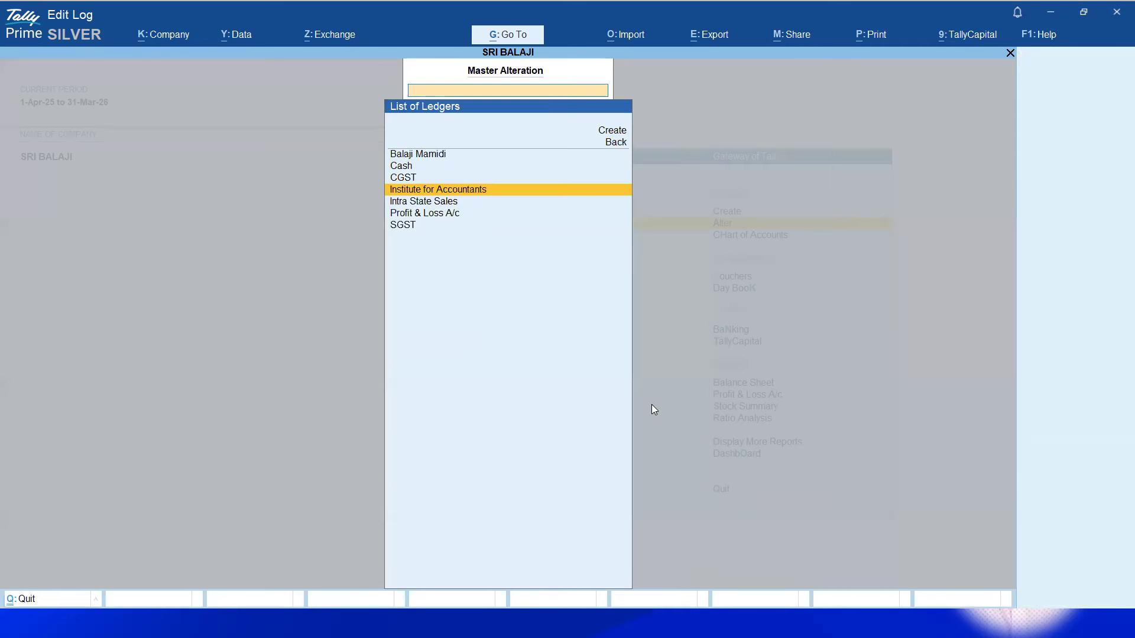
# Go through the individual customer's Sundry Debtors ledger, keep registration type Unregistered/Consumer, and accept the ledger
pyautogui.press('Up')
pyautogui.press('Up')
pyautogui.press('Up')
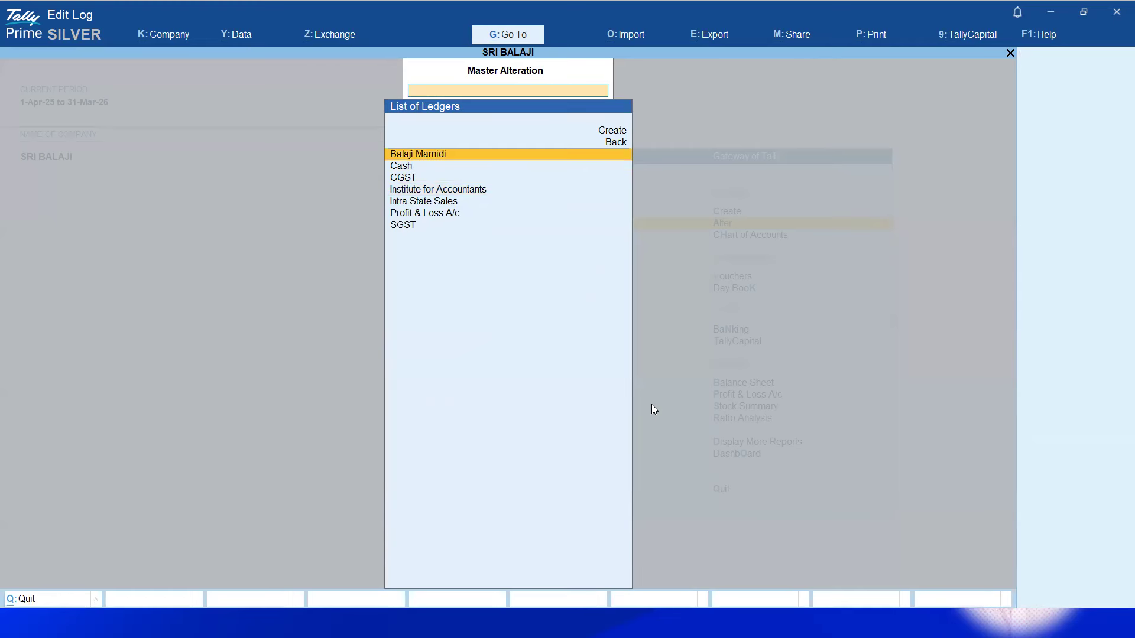
pyautogui.press('Return')
pyautogui.press('Return')
pyautogui.press('Return')
pyautogui.press('Return')
pyautogui.press('Return')
pyautogui.press('Return')
pyautogui.press('Return')
pyautogui.press('Return')
pyautogui.press('Return')
pyautogui.press('Return')
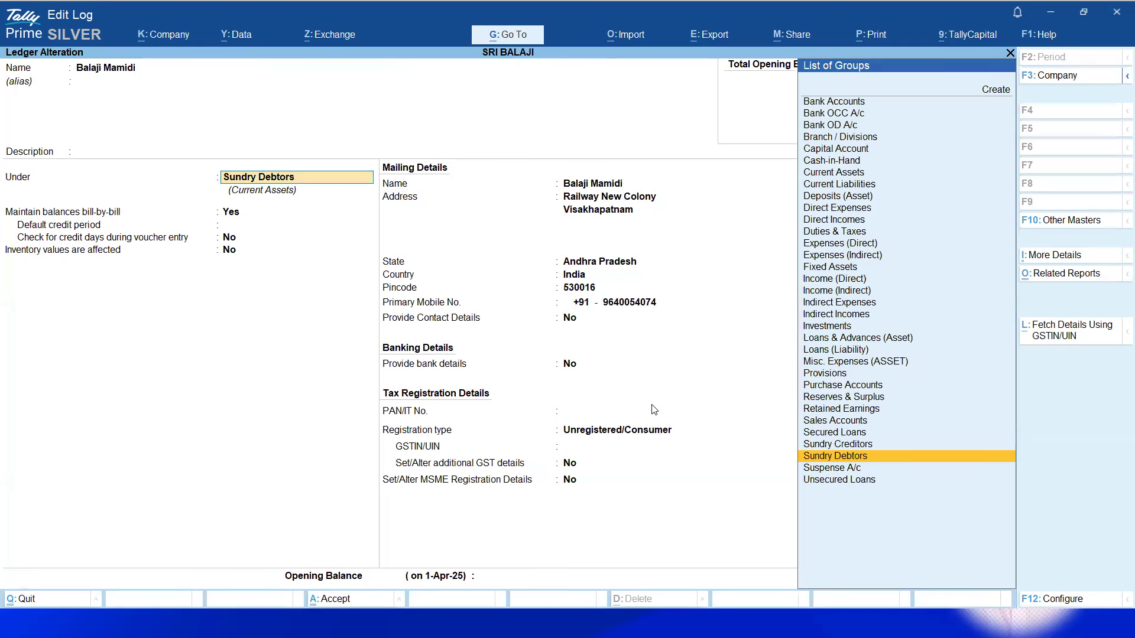
pyautogui.press('Return')
pyautogui.press('Return')
pyautogui.press('Return')
pyautogui.press('Return')
pyautogui.press('Return')
pyautogui.press('Return')
pyautogui.press('Return')
pyautogui.press('Return')
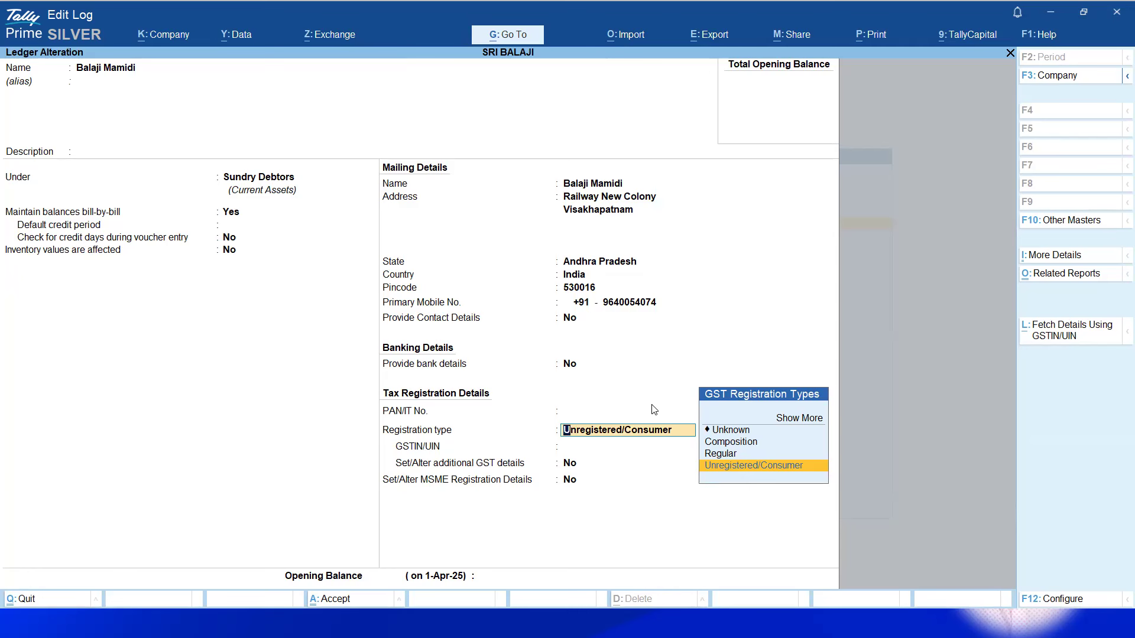
pyautogui.press('Return')
pyautogui.press('Return')
pyautogui.press('Return')
pyautogui.press('Return')
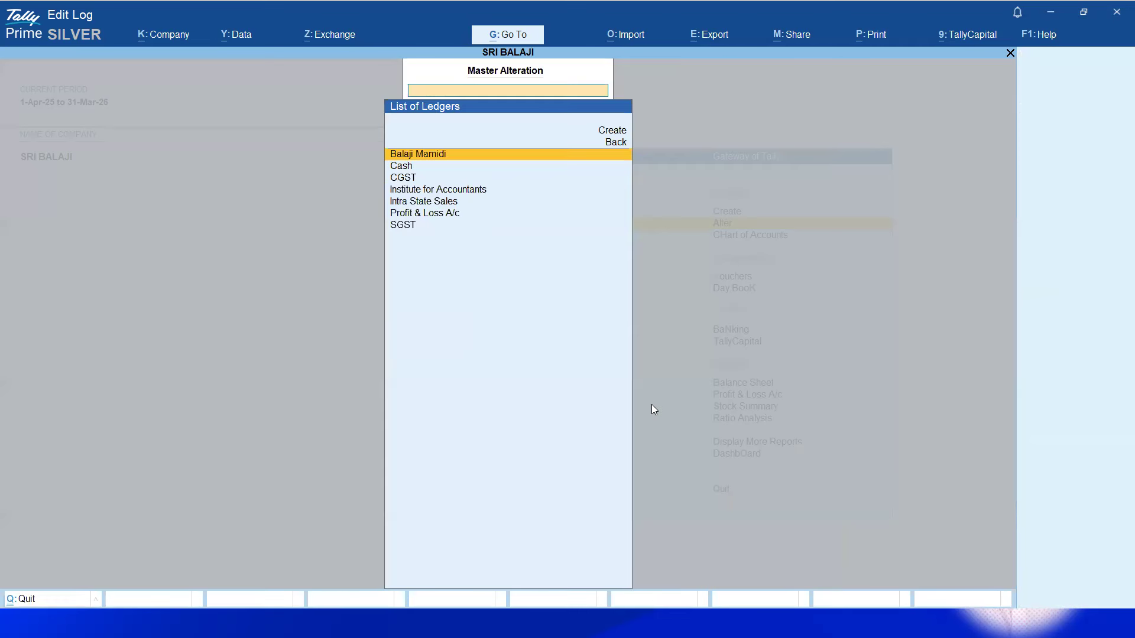
pyautogui.press('Down')
pyautogui.press('Down')
pyautogui.press('Down')
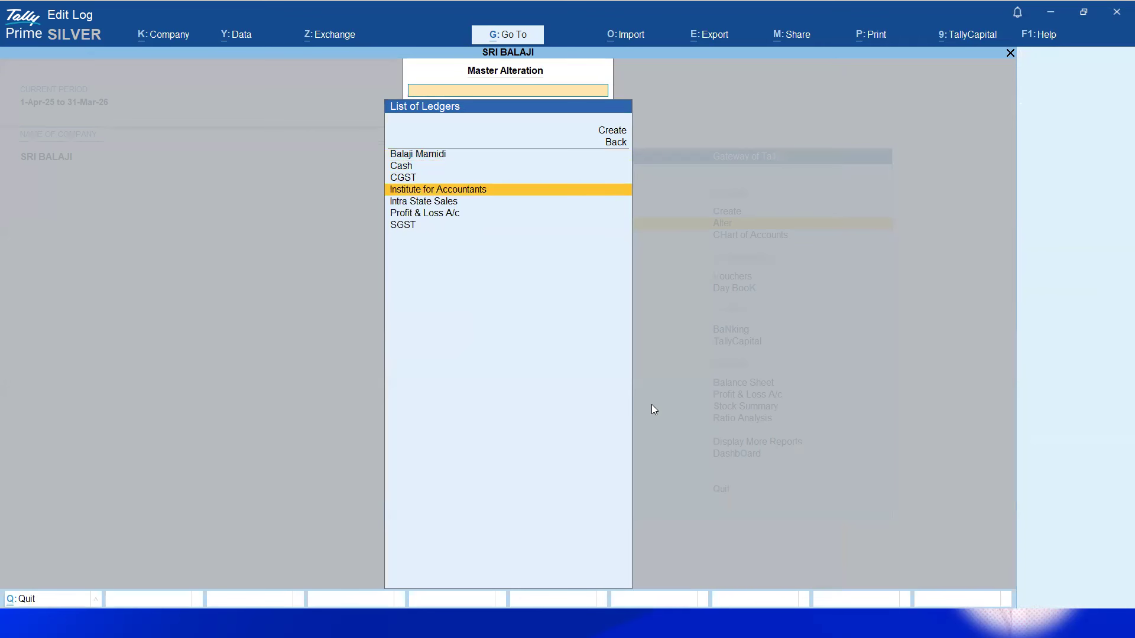
pyautogui.press('Up')
pyautogui.press('Up')
pyautogui.press('Up')
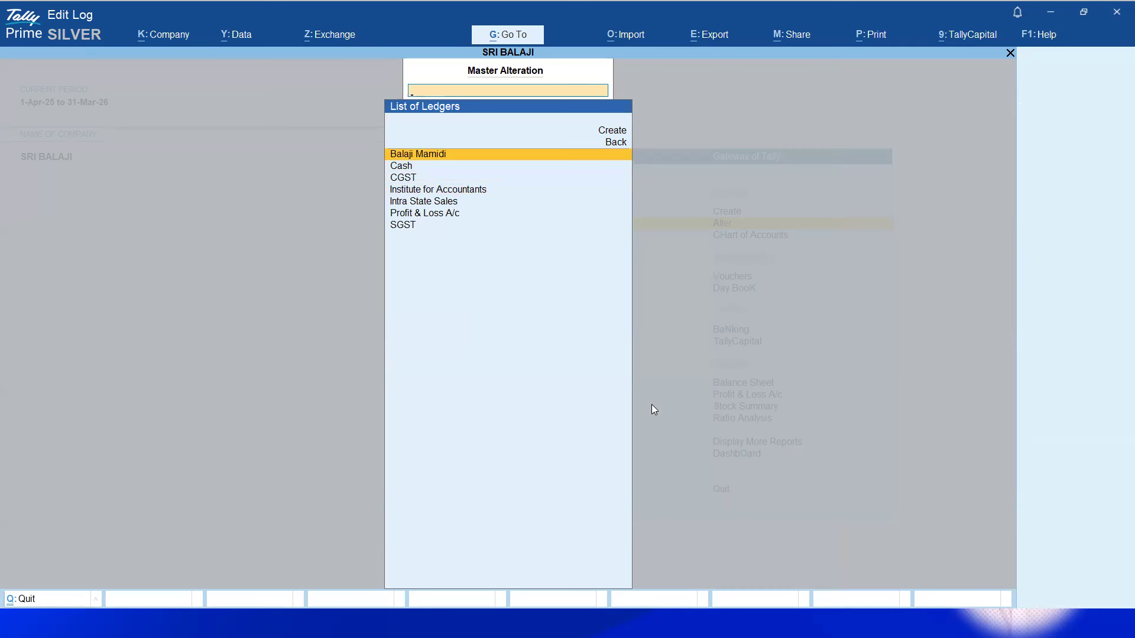
# Open the Intra State Sales ledger for alteration and go through its general settings up to GST applicability
pyautogui.press('Down')
pyautogui.press('Down')
pyautogui.press('Down')
pyautogui.press('Down')
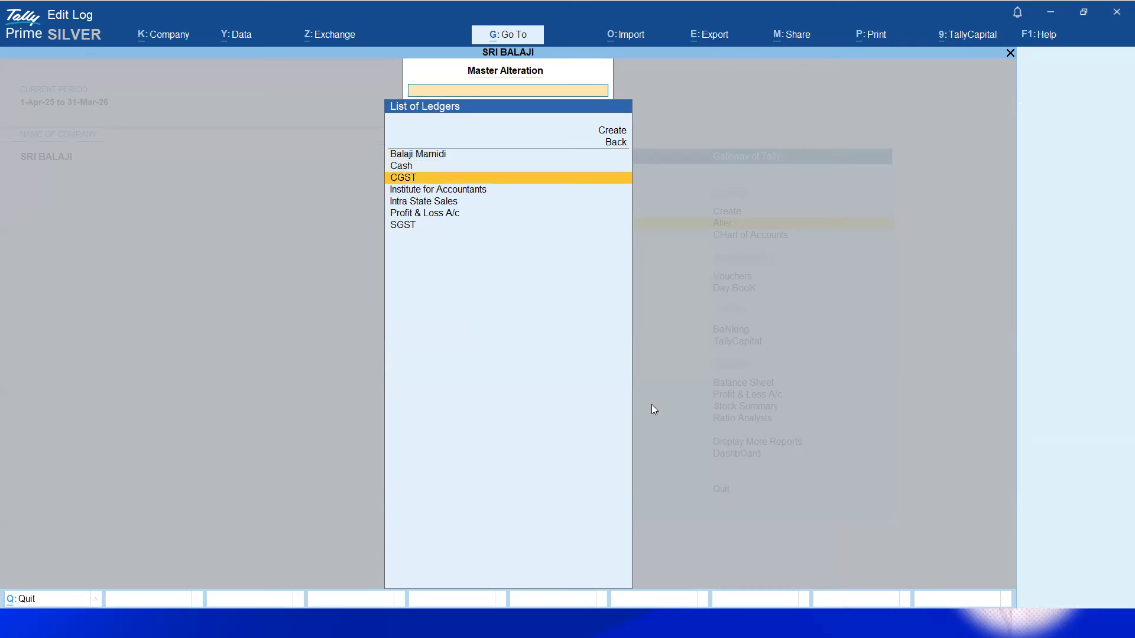
pyautogui.press('Return')
pyautogui.press('Return')
pyautogui.press('Return')
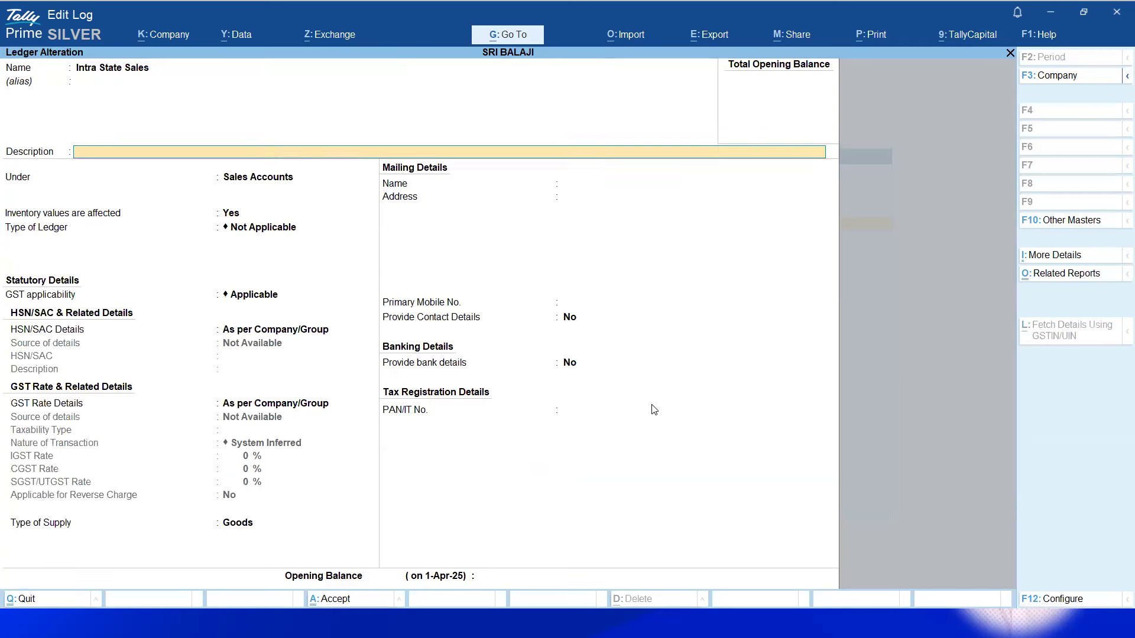
pyautogui.press('Return')
pyautogui.press('Return')
pyautogui.press('Return')
pyautogui.press('Return')
pyautogui.press('Return')
pyautogui.press('Return')
pyautogui.press('Return')
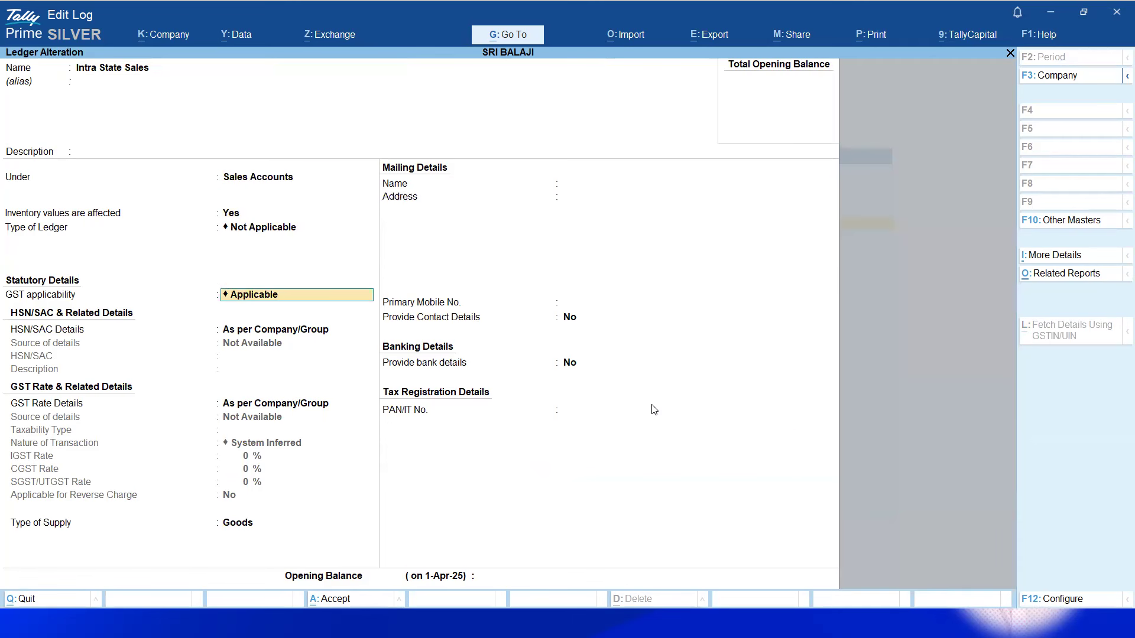
# Keep the sales ledger's HSN/SAC and GST rate details as As per Company/Group, and accept the ledger
pyautogui.press('BackSpace')
pyautogui.press('BackSpace')
pyautogui.press('BackSpace')
pyautogui.press('Return')
pyautogui.press('Return')
pyautogui.press('Return')
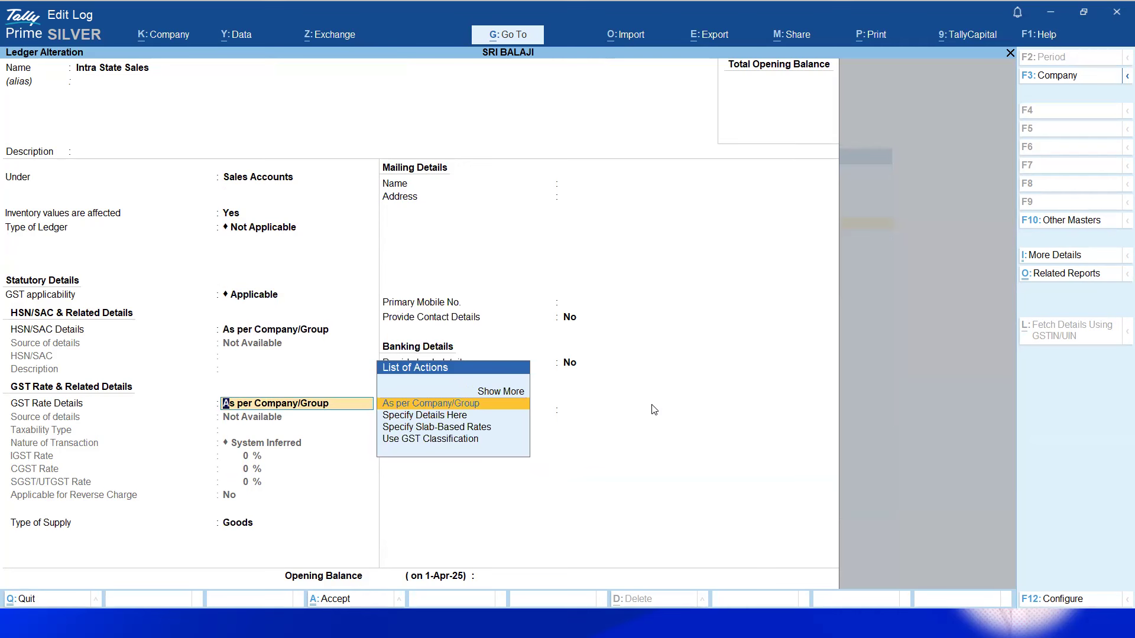
pyautogui.press('Return')
pyautogui.press('Return')
pyautogui.press('Return')
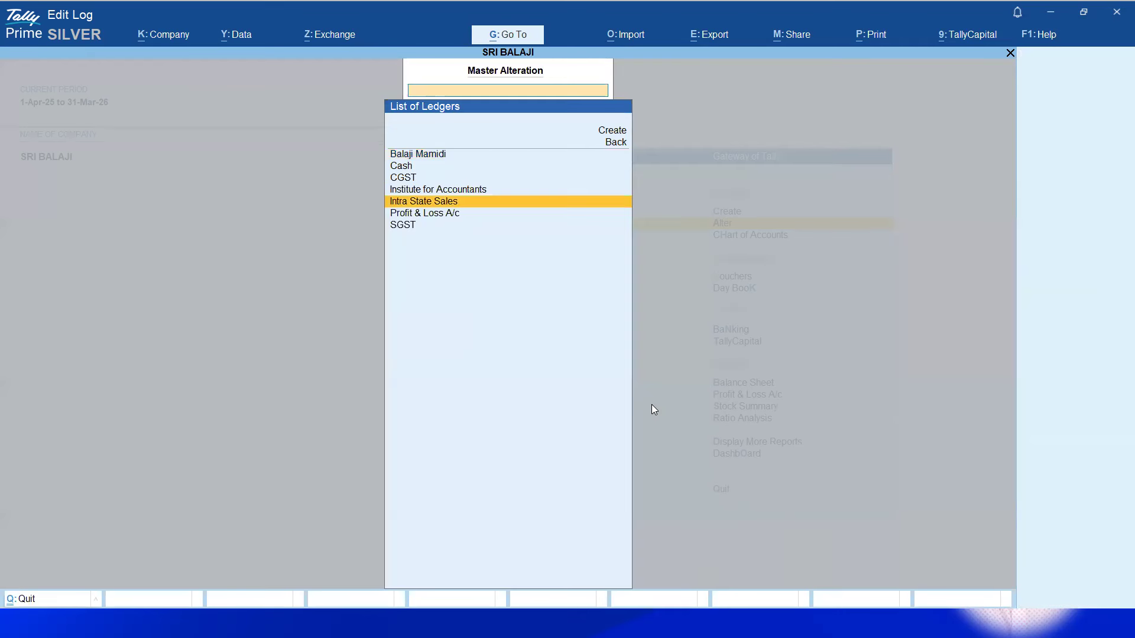
# Review the CGST ledger's group, duty type and tax type, and accept the ledger
pyautogui.press('Up')
pyautogui.press('Up')
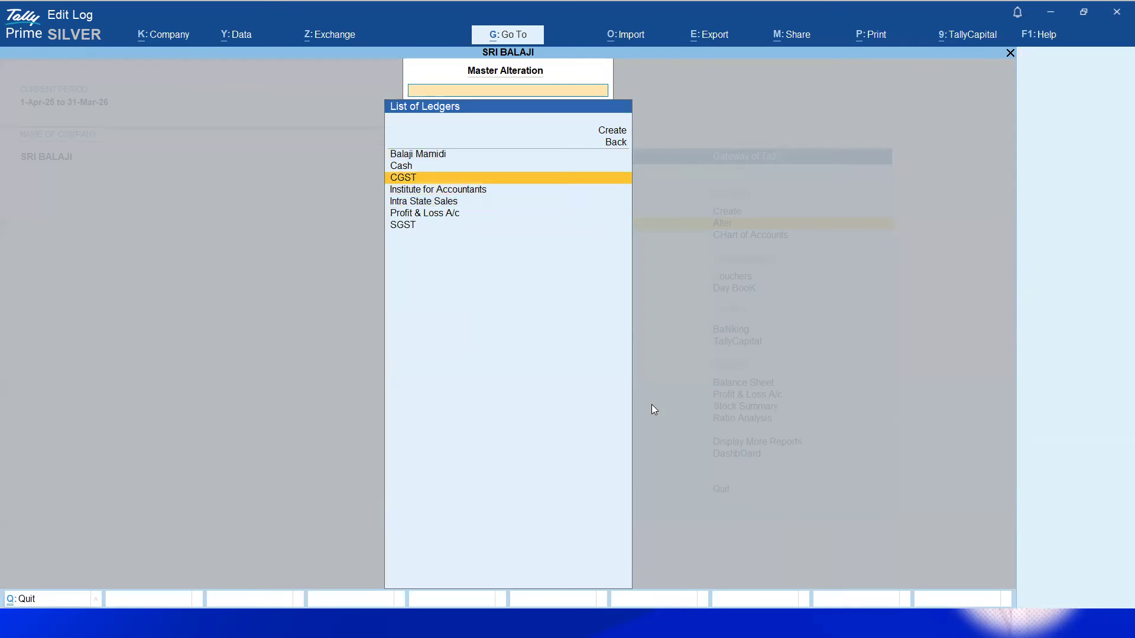
pyautogui.press('Return')
pyautogui.press('Return')
pyautogui.press('Return')
pyautogui.press('Return')
pyautogui.press('Return')
pyautogui.press('Return')
pyautogui.press('Return')
pyautogui.press('Return')
pyautogui.press('Return')
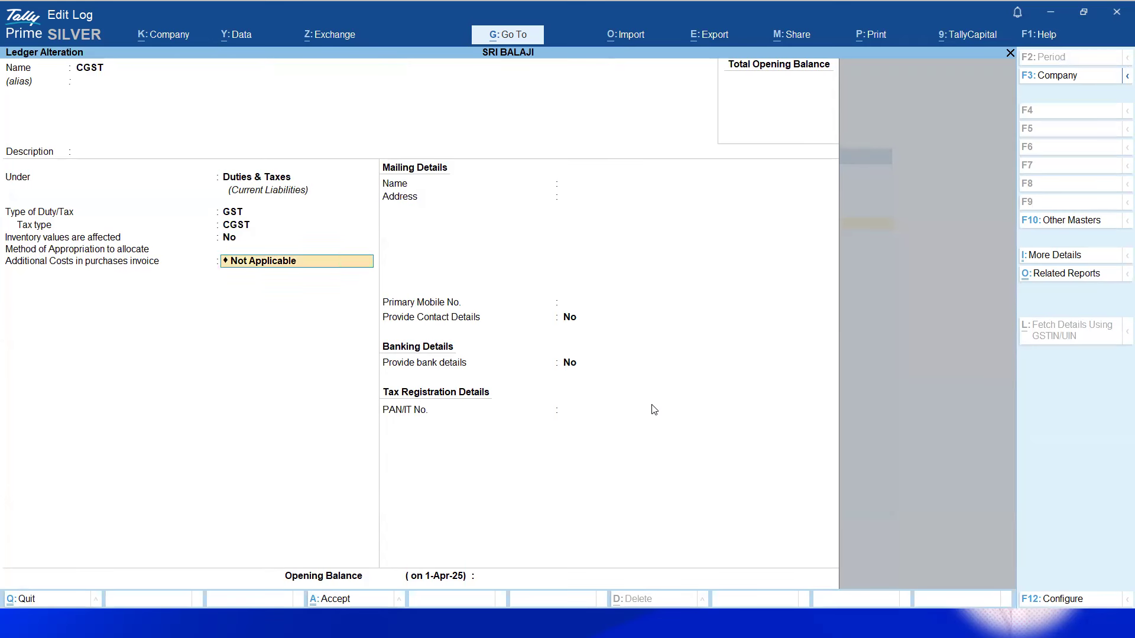
pyautogui.hotkey('ctrl', 'a')
# Open the SGST ledger to check its Duties & Taxes group and tax type, and accept the ledger
pyautogui.press('Down')
pyautogui.press('Down')
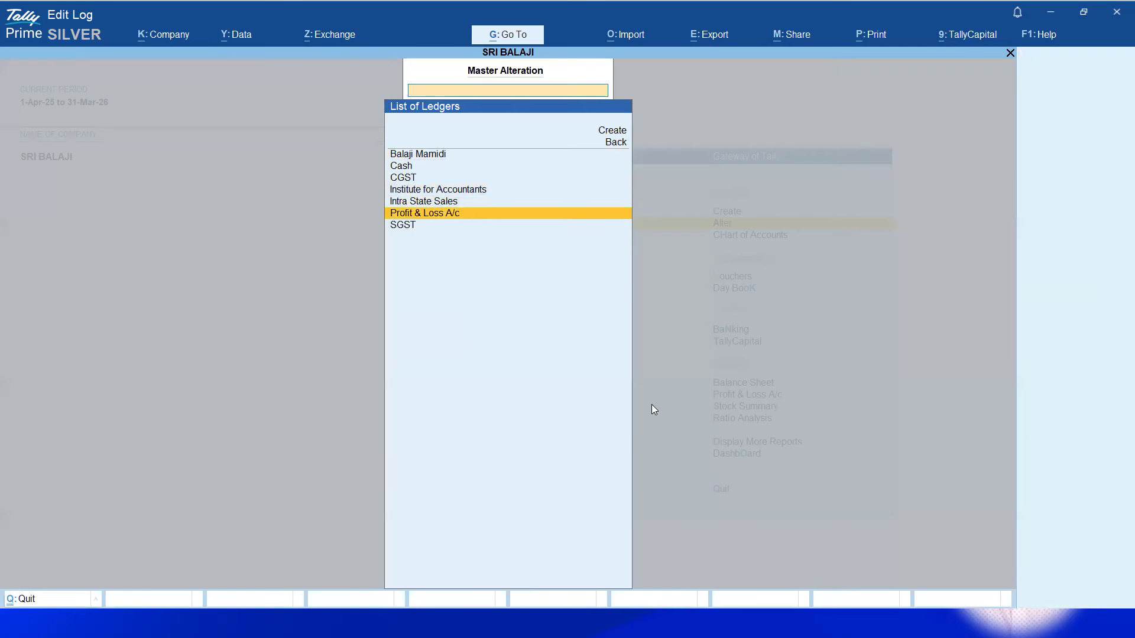
pyautogui.press('Down')
pyautogui.press('Return')
pyautogui.press('Return')
pyautogui.press('Return')
pyautogui.press('Return')
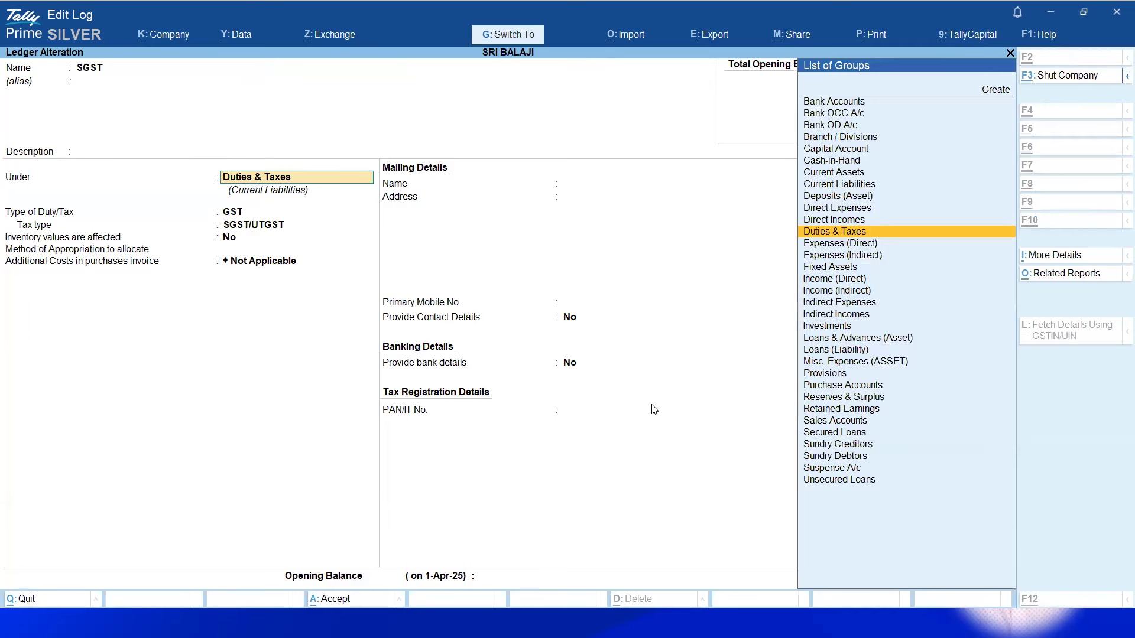
pyautogui.hotkey('ctrl', 'a')
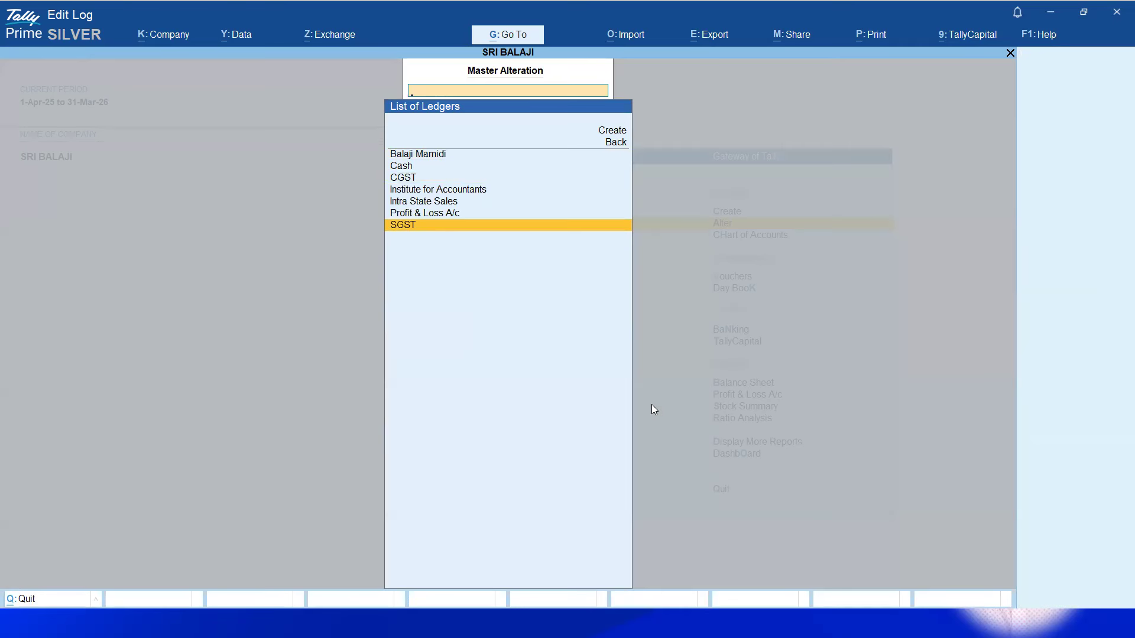
# Leave the ledger masters and open the Oppo Mobile stock item for alteration
pyautogui.press('Escape')
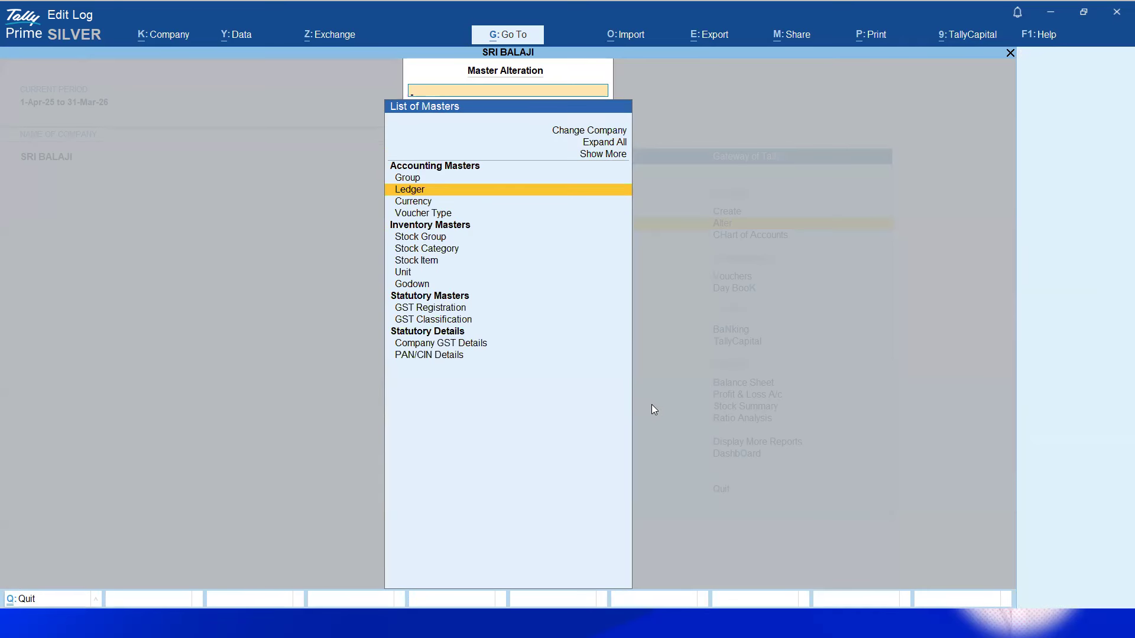
pyautogui.press('Escape')
pyautogui.press('Return')
pyautogui.press('Down')
pyautogui.press('Down')
pyautogui.press('Down')
pyautogui.press('Down')
pyautogui.press('Down')
pyautogui.press('Down')
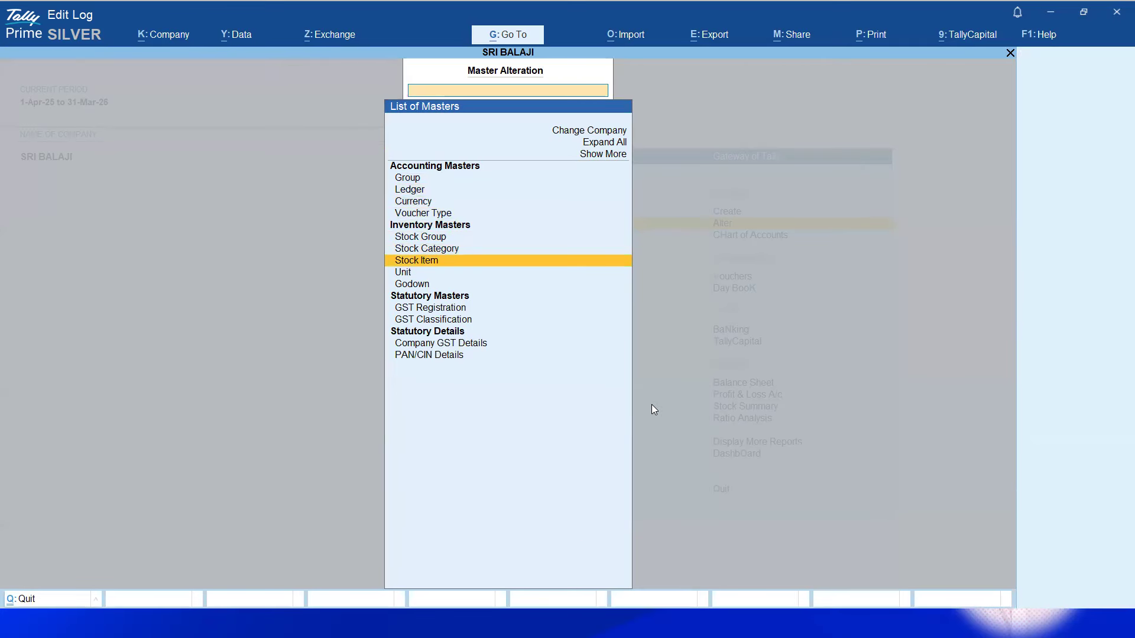
pyautogui.press('Return')
pyautogui.press('Return')
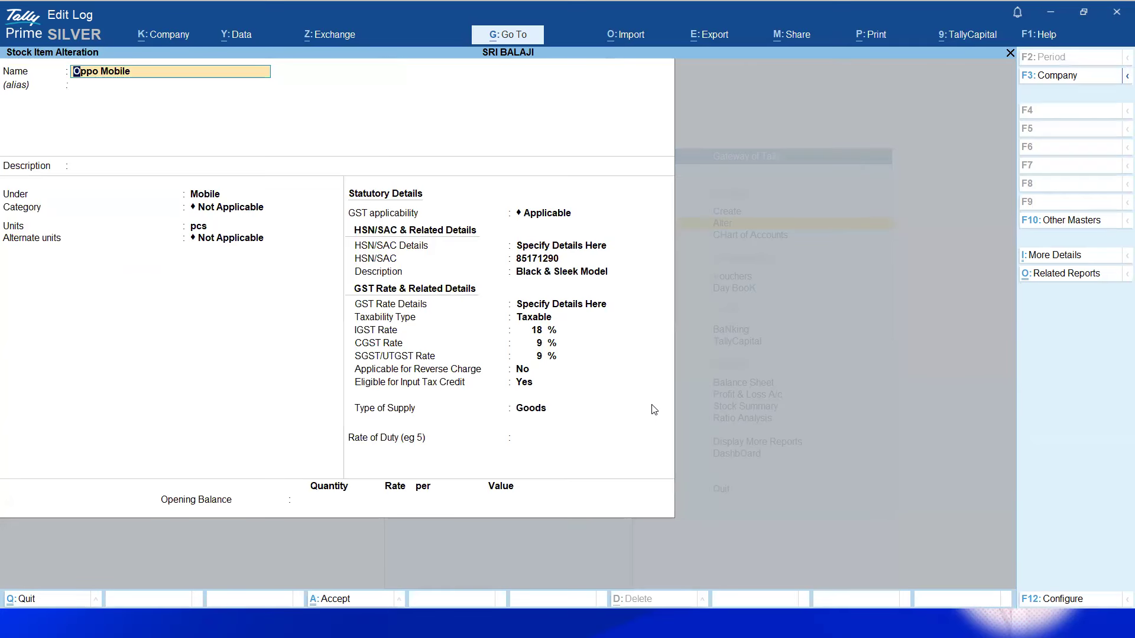
# Check Oppo Mobile's GST applicability and keep its HSN/SAC details on Specify Details Here
pyautogui.press('Return')
pyautogui.press('Return')
pyautogui.press('Return')
pyautogui.press('Return')
pyautogui.press('Return')
pyautogui.press('Return')
pyautogui.press('Return')
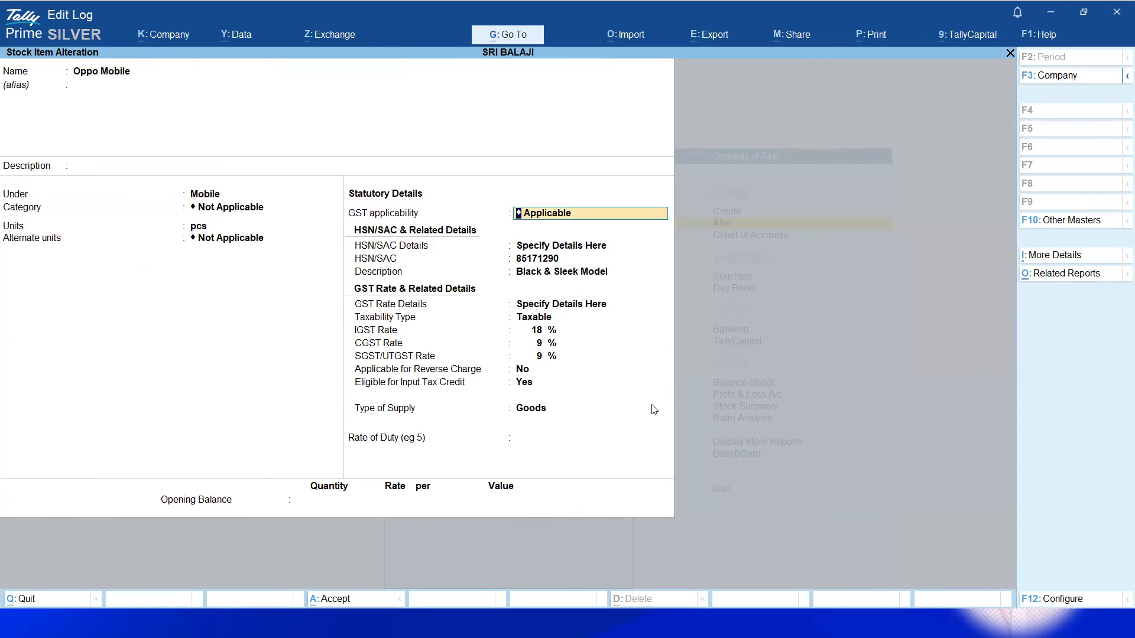
pyautogui.press('Return')
pyautogui.press('Return')
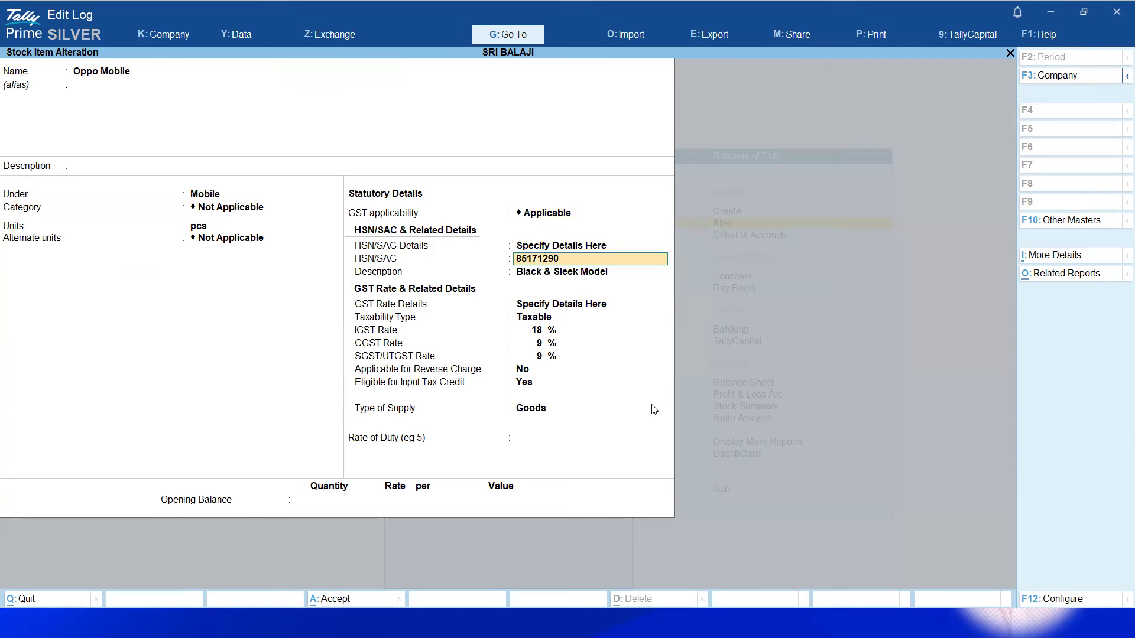
pyautogui.press('Up')
pyautogui.press('Up')
pyautogui.press('Return')
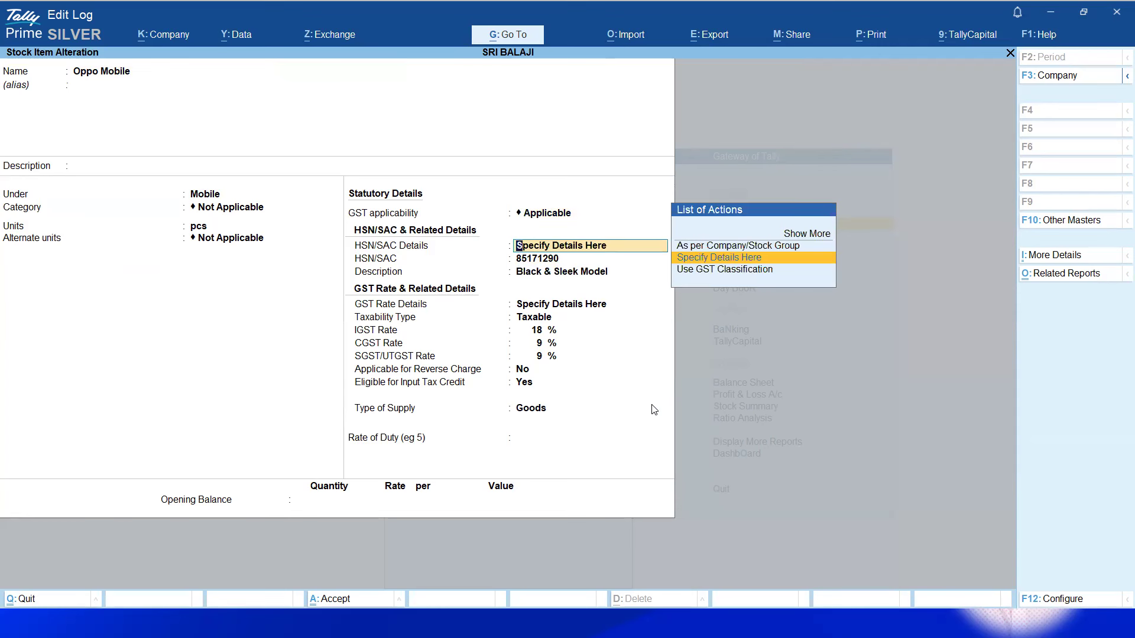
pyautogui.press('Return')
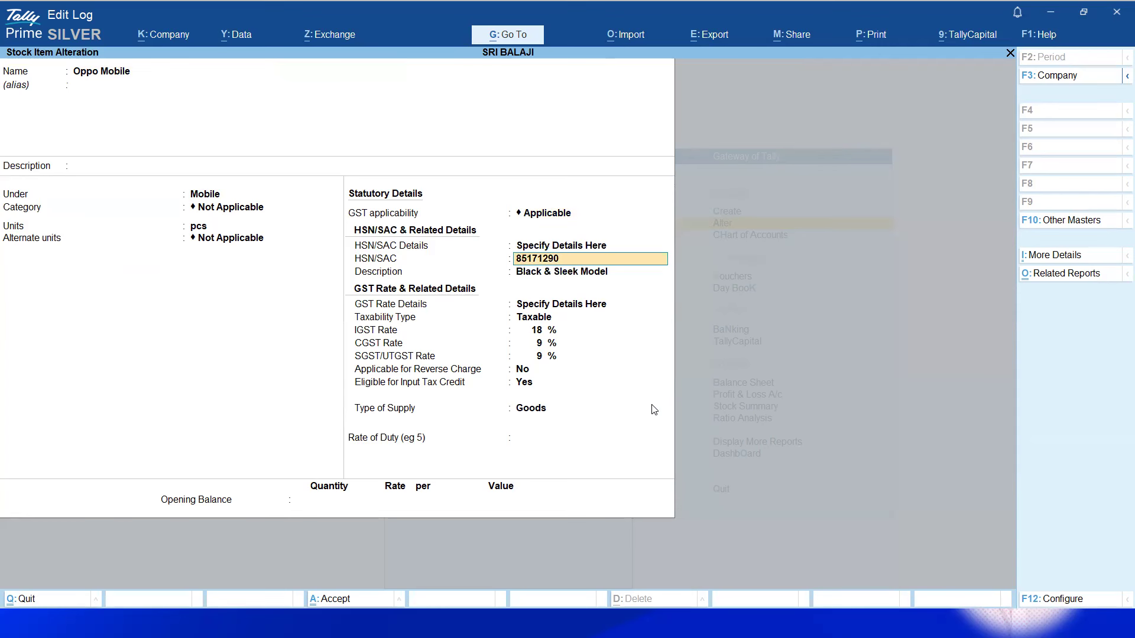
# Go through the stock item's HSN code, description, GST rate, reverse charge and supply type fields, and return to the IGST rate
pyautogui.press('Return')
pyautogui.press('Return')
pyautogui.press('Return')
pyautogui.press('Return')
pyautogui.press('Return')
pyautogui.press('Return')
pyautogui.press('Return')
pyautogui.press('Return')
pyautogui.press('Return')
pyautogui.press('Return')
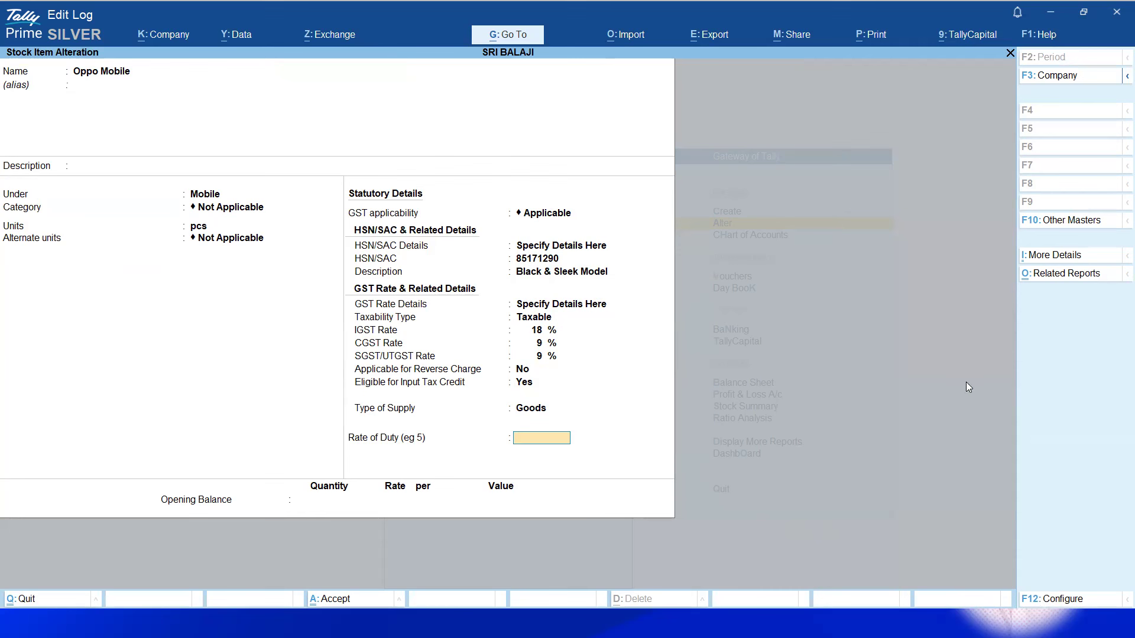
pyautogui.press('BackSpace')
pyautogui.press('BackSpace')
pyautogui.press('BackSpace')
pyautogui.press('BackSpace')
pyautogui.press('BackSpace')
pyautogui.press('BackSpace')
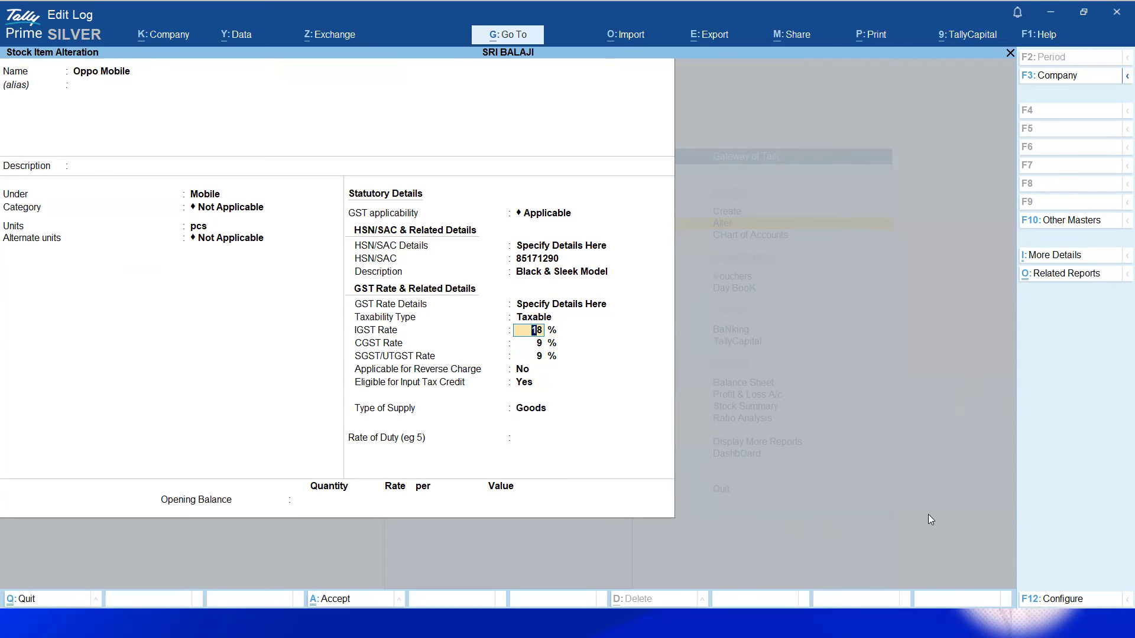
# Review the GST options in the stock item configuration, and quit it without changes
pyautogui.click(1058, 596)
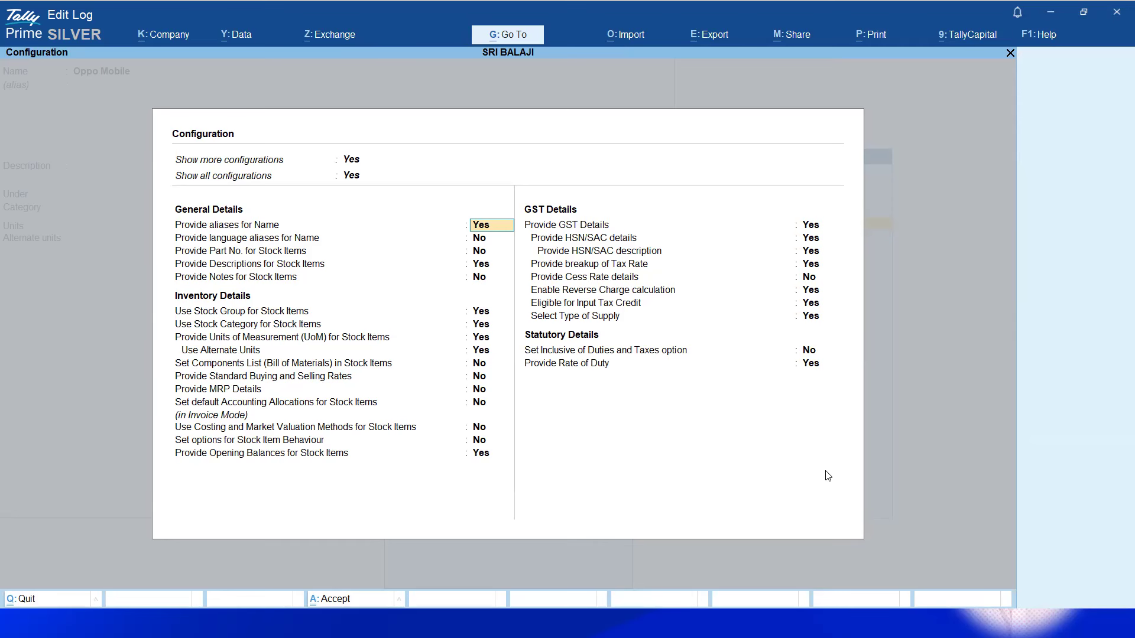
pyautogui.press('Escape')
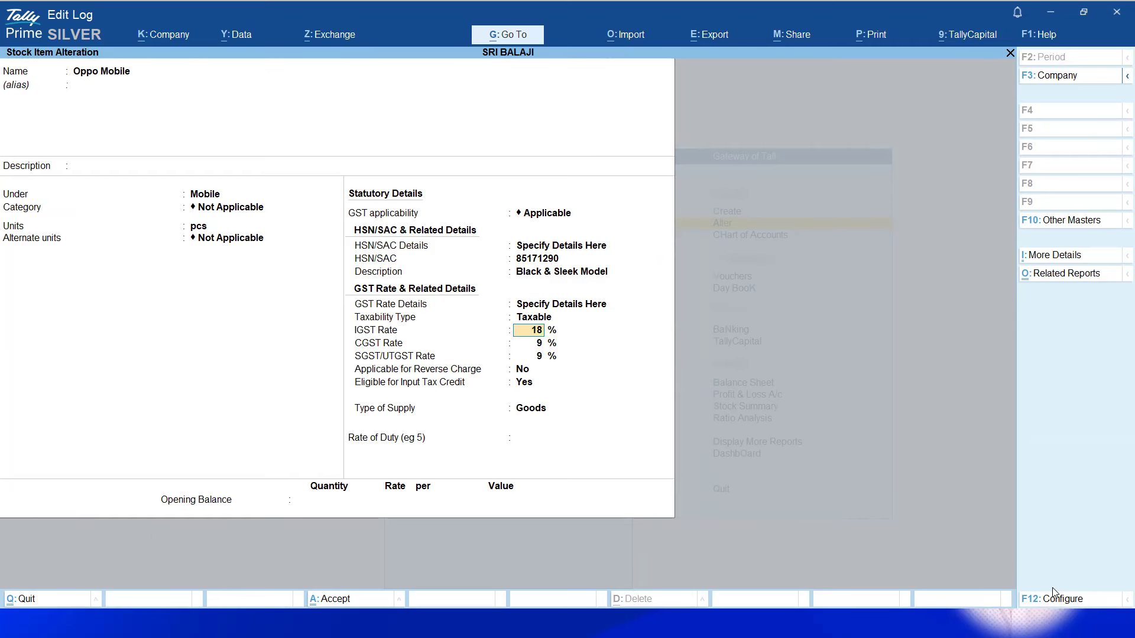
pyautogui.click(1059, 602)
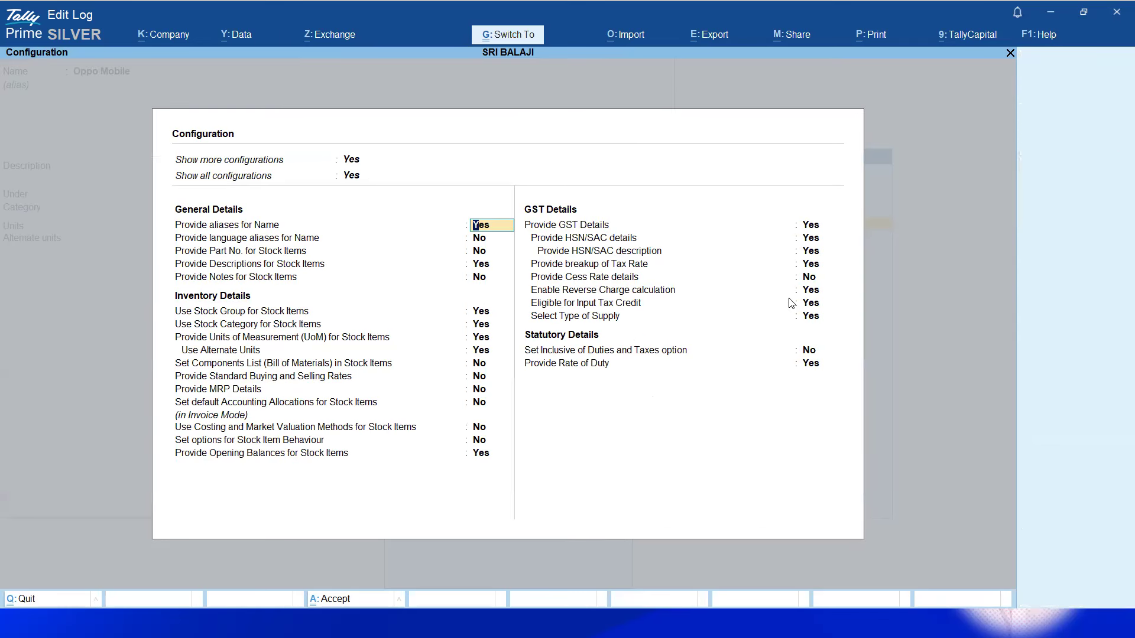
pyautogui.press('Escape')
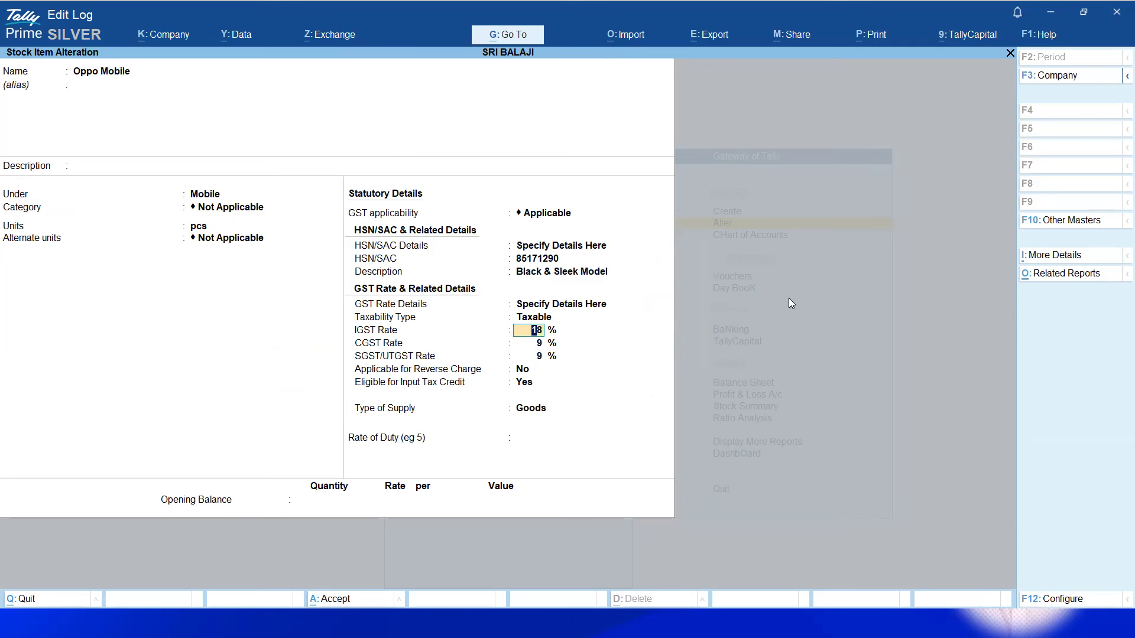
# Go through the remaining tax rate and supply fields of Oppo Mobile, and accept the stock item
pyautogui.press('Return')
pyautogui.press('Return')
pyautogui.press('Return')
pyautogui.press('Return')
pyautogui.press('Return')
pyautogui.press('Return')
pyautogui.press('Return')
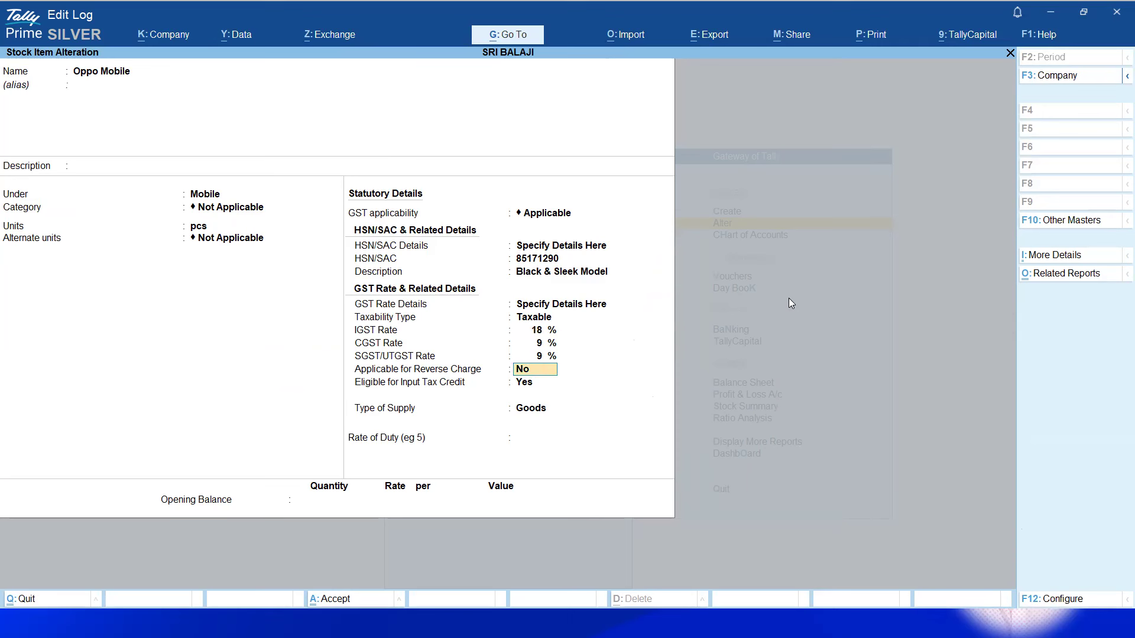
pyautogui.press('Return')
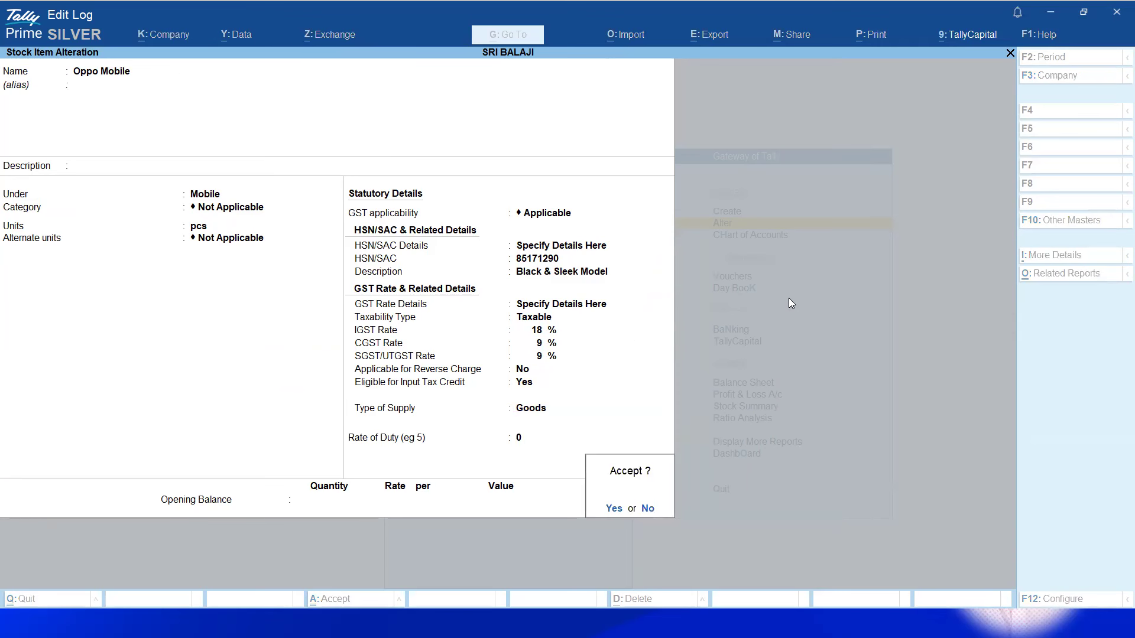
pyautogui.press('Return')
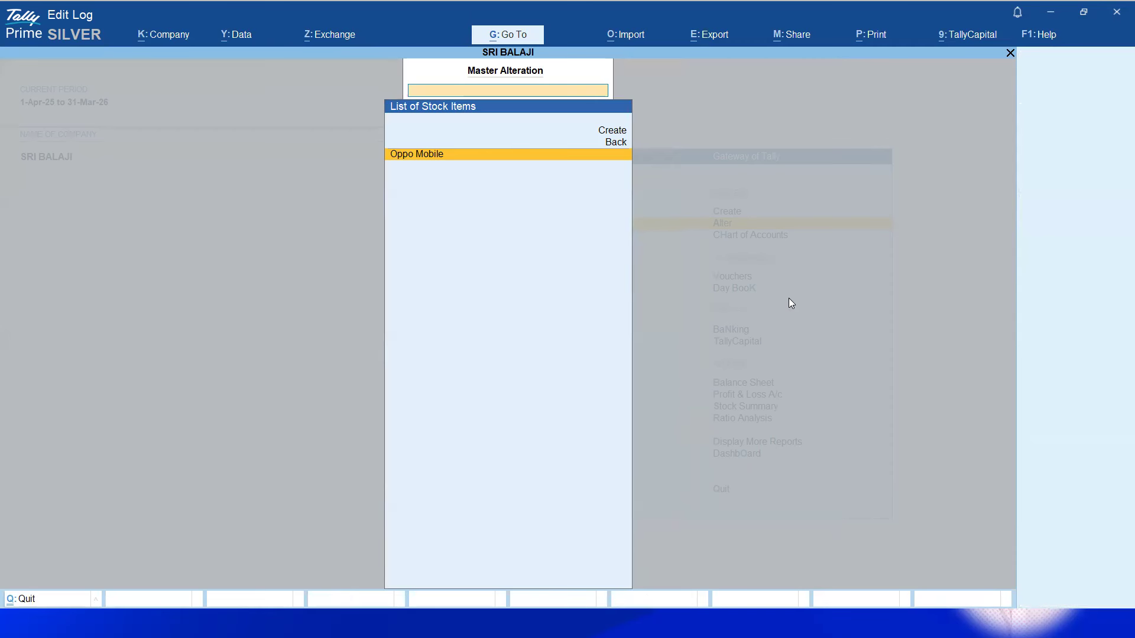
# Leave master alteration and open the Day Book
pyautogui.press('Escape')
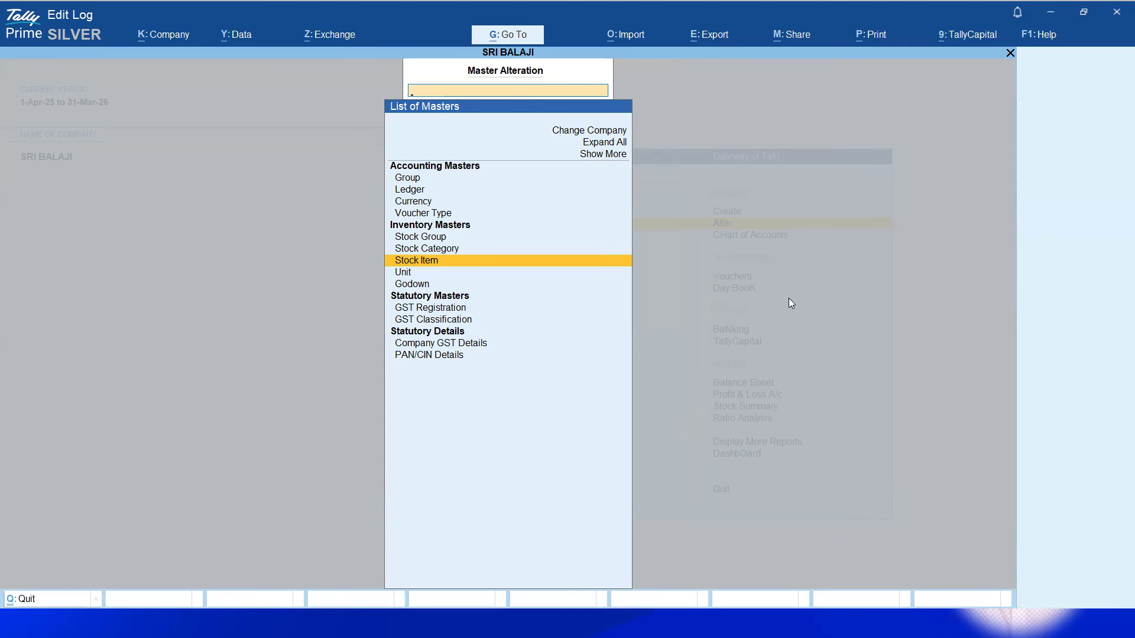
pyautogui.press('Escape')
pyautogui.press('Down')
pyautogui.press('Down')
pyautogui.press('Down')
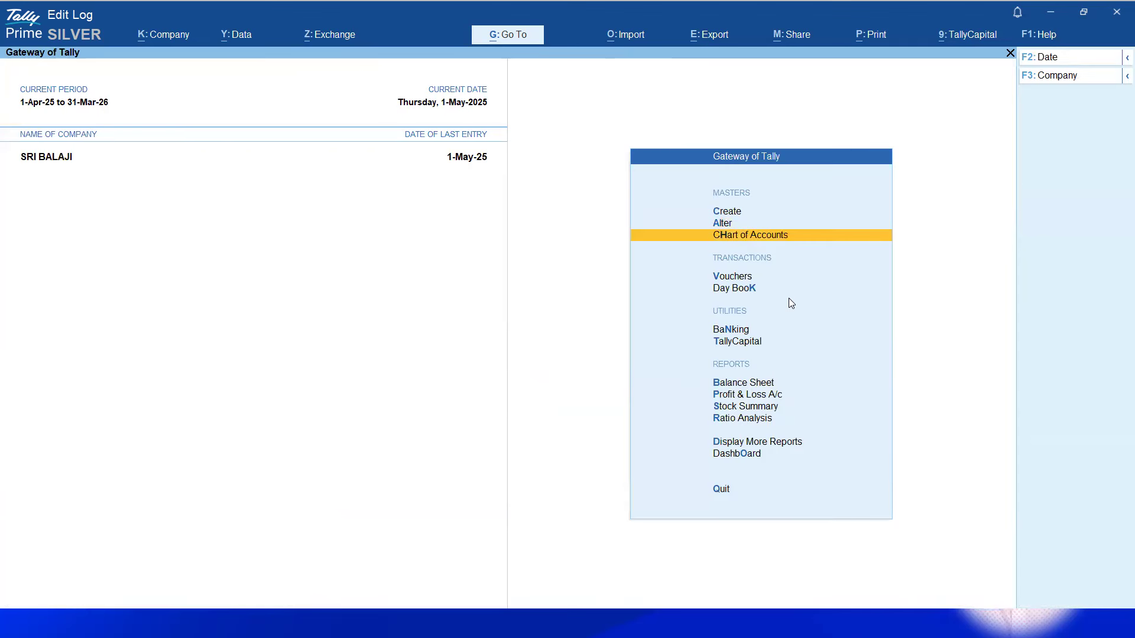
pyautogui.press('Return')
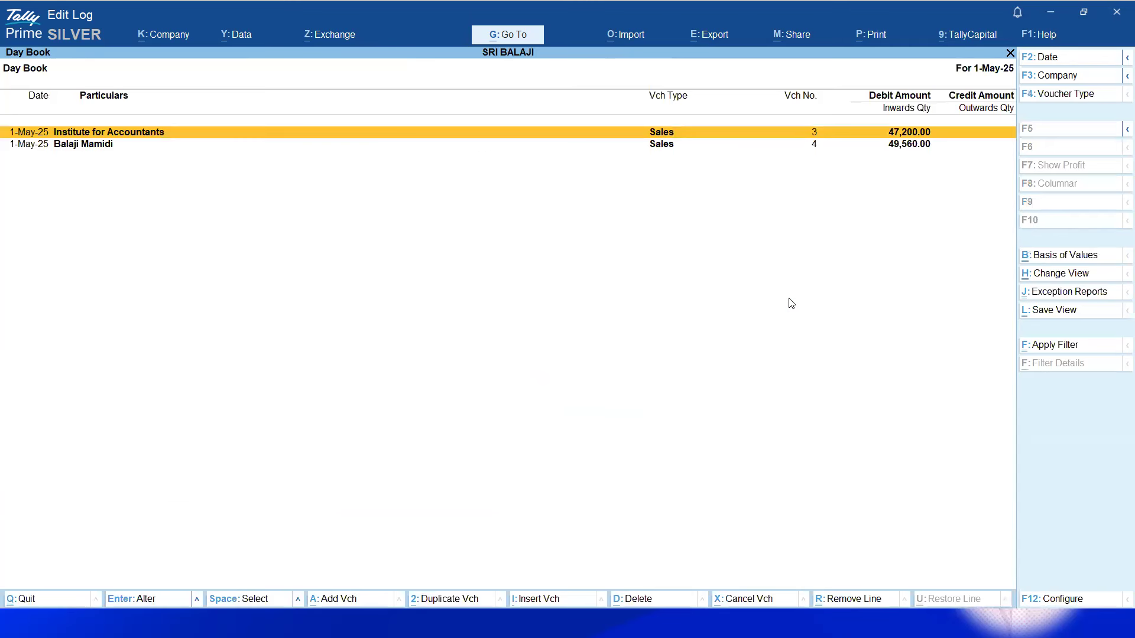
pyautogui.press('F2')
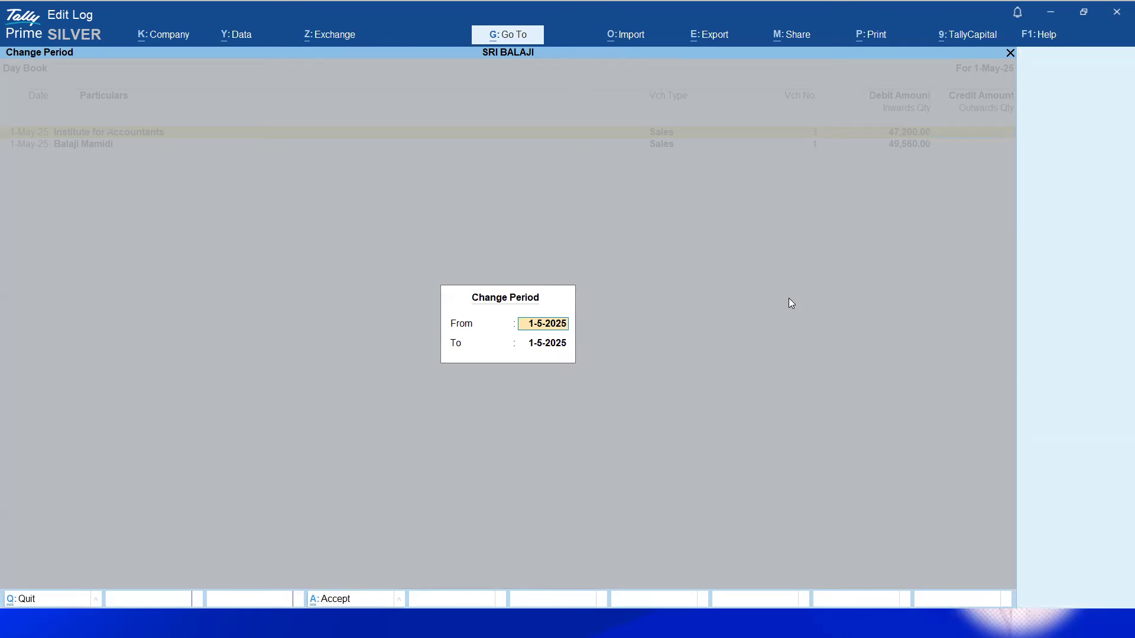
pyautogui.write('-')
pyautogui.press('BackSpace')
pyautogui.press('BackSpace')
pyautogui.press('BackSpace')
pyautogui.press('BackSpace')
pyautogui.press('BackSpace')
pyautogui.press('BackSpace')
pyautogui.press('Return')
pyautogui.press('Return')
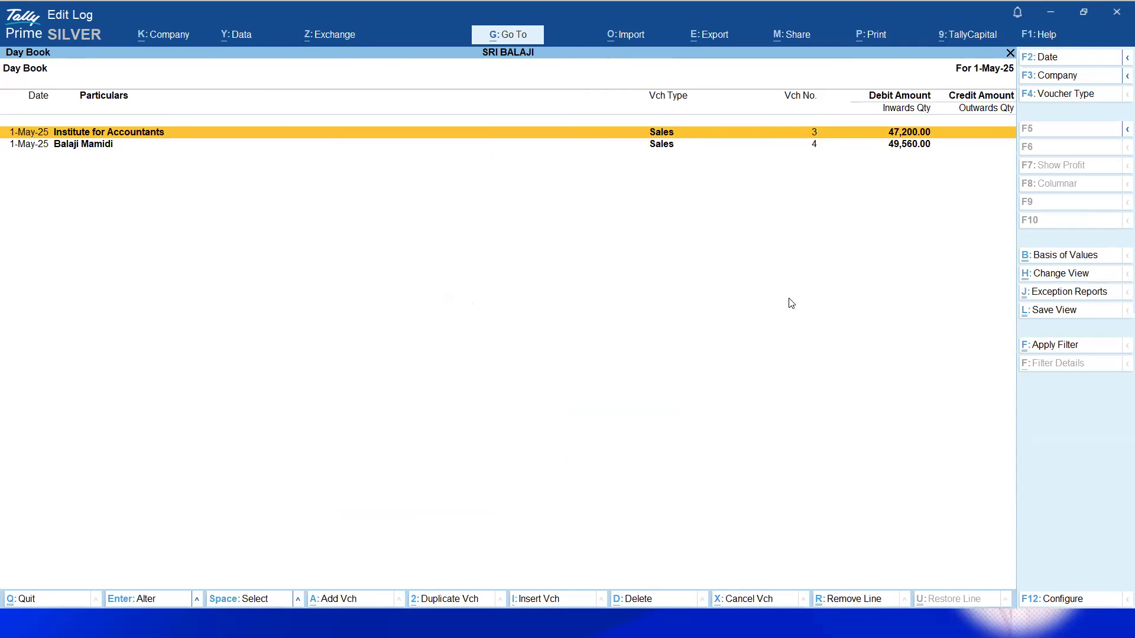
pyautogui.press('F2')
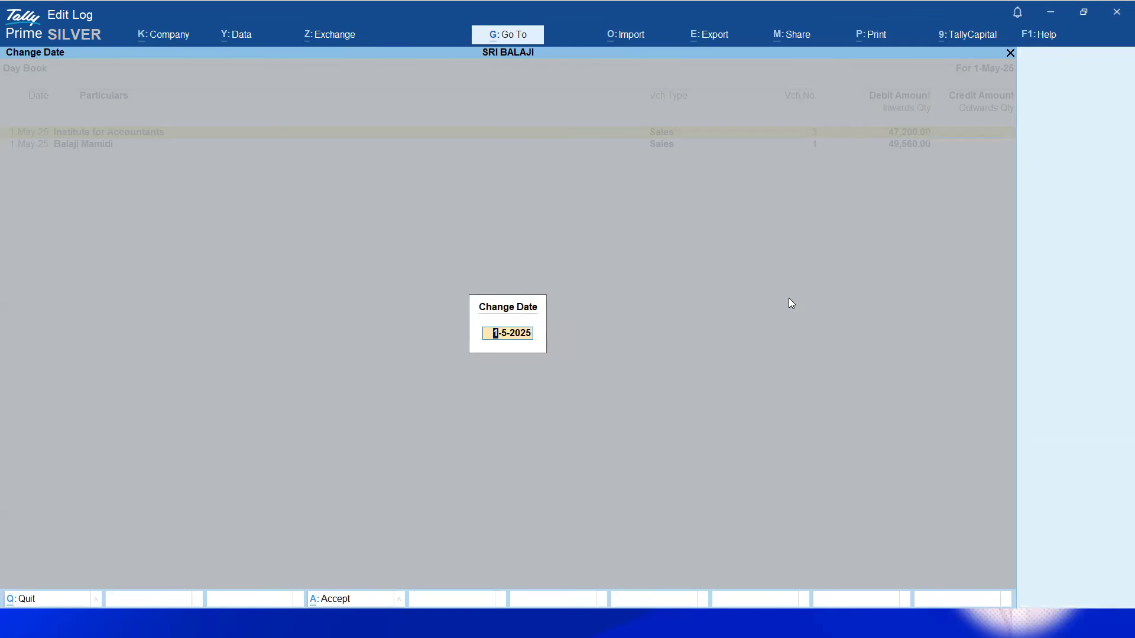
pyautogui.press('Return')
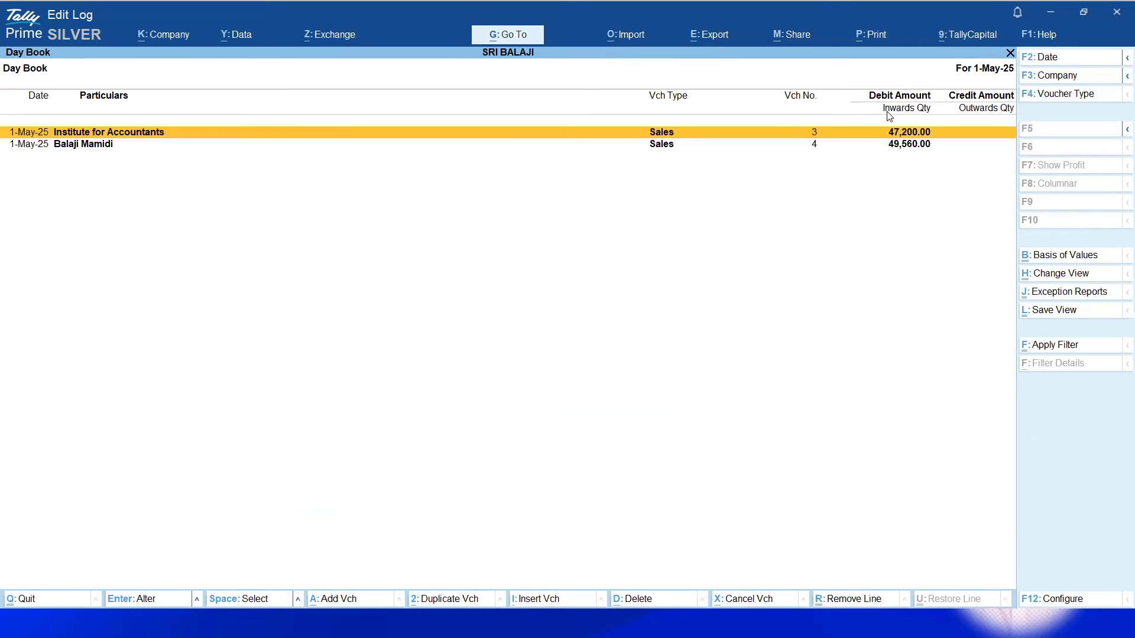
# Change the Day Book date to 1-4-2025
pyautogui.press('F2')
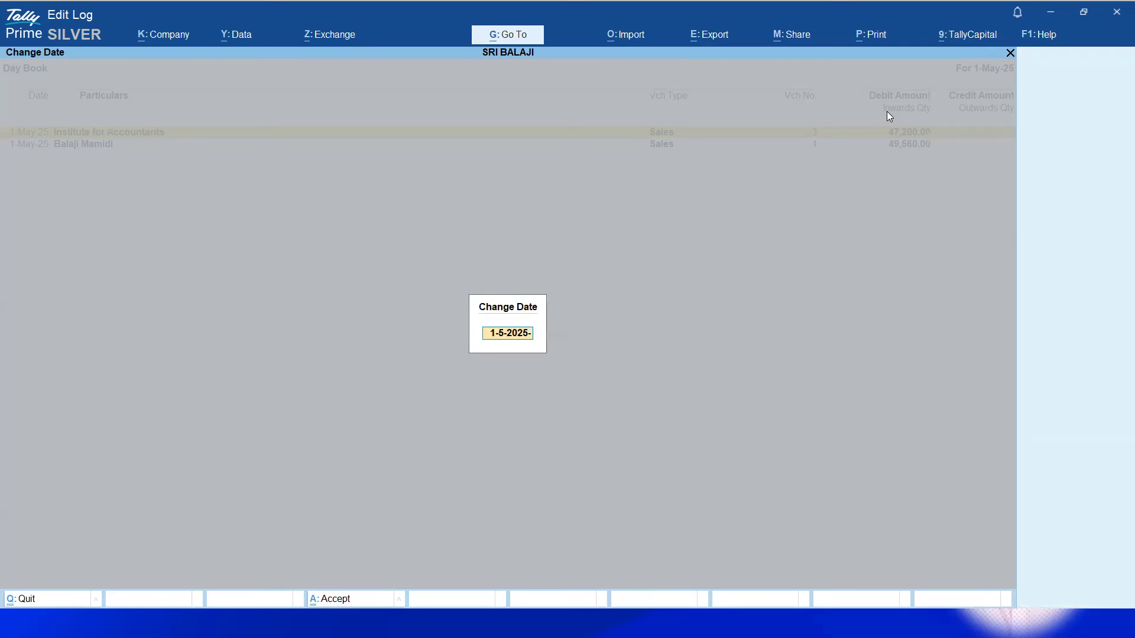
pyautogui.press('BackSpace')
pyautogui.press('BackSpace')
pyautogui.press('BackSpace')
pyautogui.press('BackSpace')
pyautogui.press('BackSpace')
pyautogui.press('BackSpace')
pyautogui.write('4')
pyautogui.press('BackSpace')
pyautogui.press('BackSpace')
pyautogui.write('1-4-2025')
pyautogui.press('Return')
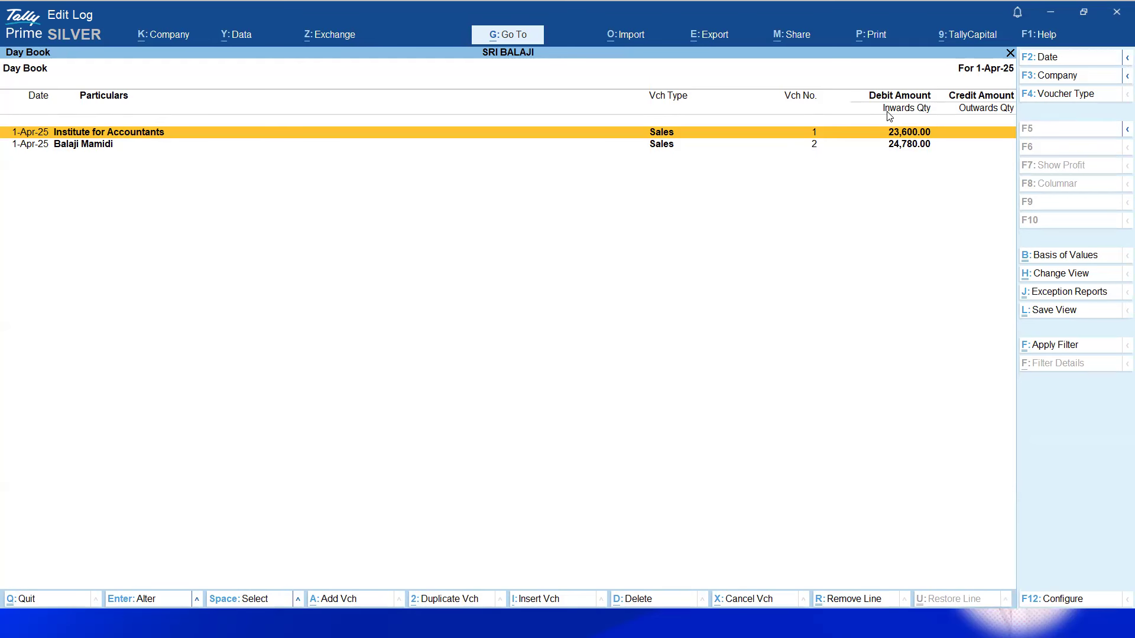
# Open sales voucher 1 from the Day Book and go through its dispatch and export details
pyautogui.press('Return')
pyautogui.press('Return')
pyautogui.press('Return')
pyautogui.press('Return')
pyautogui.press('Return')
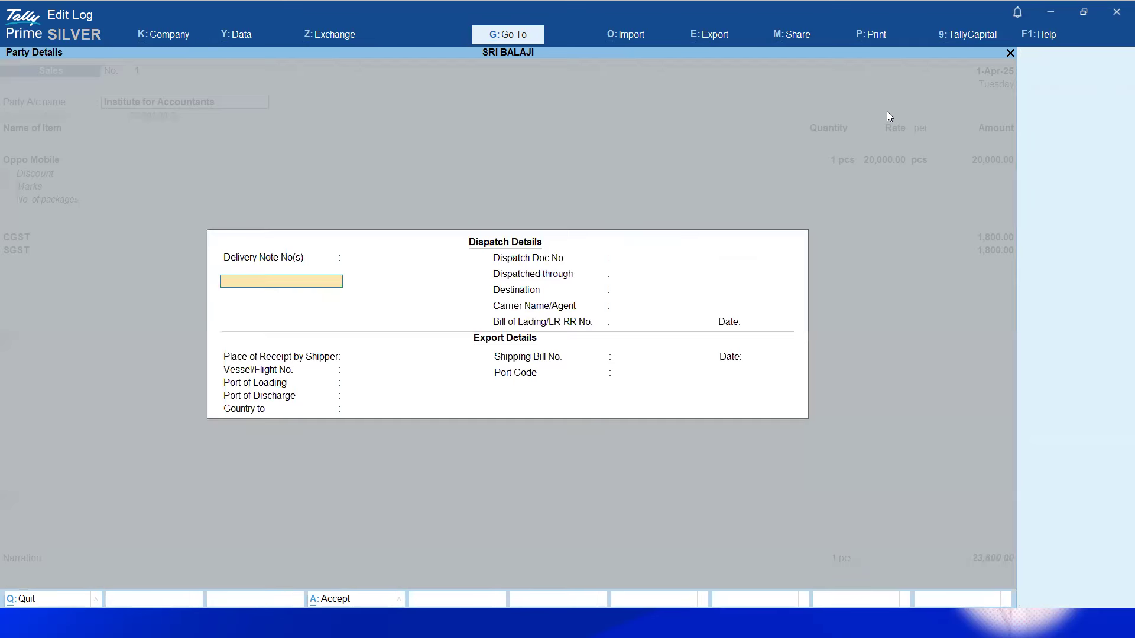
pyautogui.press('Return')
pyautogui.press('Return')
pyautogui.press('Return')
pyautogui.press('Return')
pyautogui.press('Return')
pyautogui.press('Return')
pyautogui.press('Return')
pyautogui.press('Return')
pyautogui.press('Return')
pyautogui.press('Return')
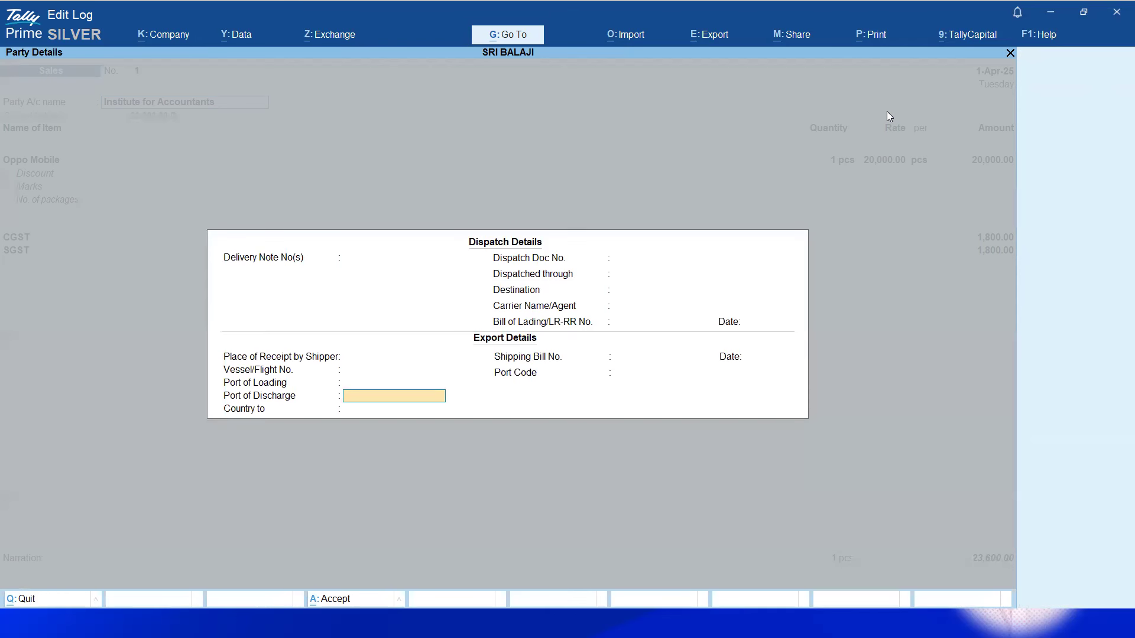
pyautogui.press('Return')
pyautogui.press('Return')
# Review the buyer, consignee, GST registration and place of supply details of sales voucher 1
pyautogui.press('Return')
pyautogui.press('Return')
pyautogui.press('Return')
pyautogui.press('Return')
pyautogui.press('Return')
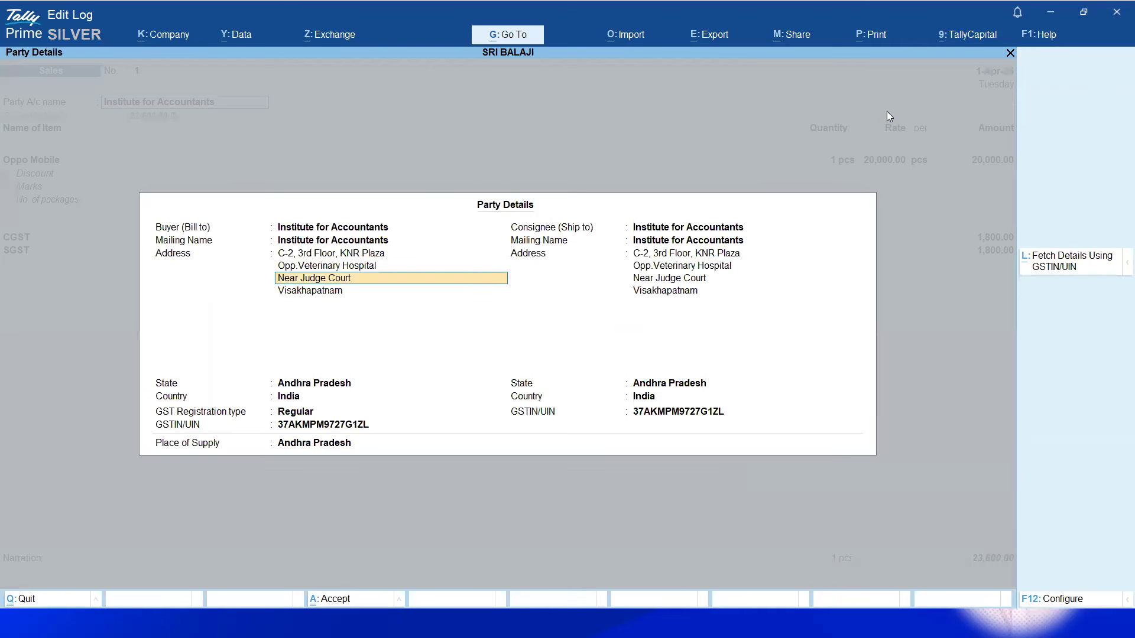
pyautogui.press('Return')
pyautogui.press('Return')
pyautogui.press('Return')
pyautogui.press('Return')
pyautogui.press('Return')
pyautogui.press('Return')
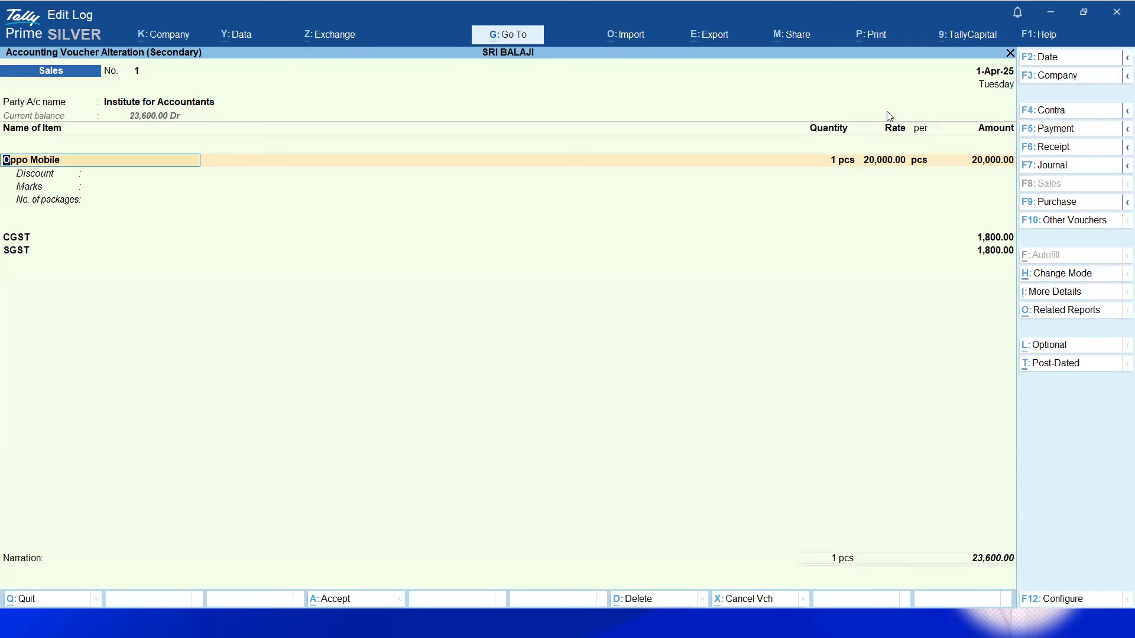
# Go through the quantity, rate and GST rate and HSN details of Oppo Mobile in sales voucher 1
pyautogui.press('Return')
pyautogui.press('Return')
pyautogui.press('Return')
pyautogui.press('Return')
pyautogui.press('Return')
pyautogui.press('Return')
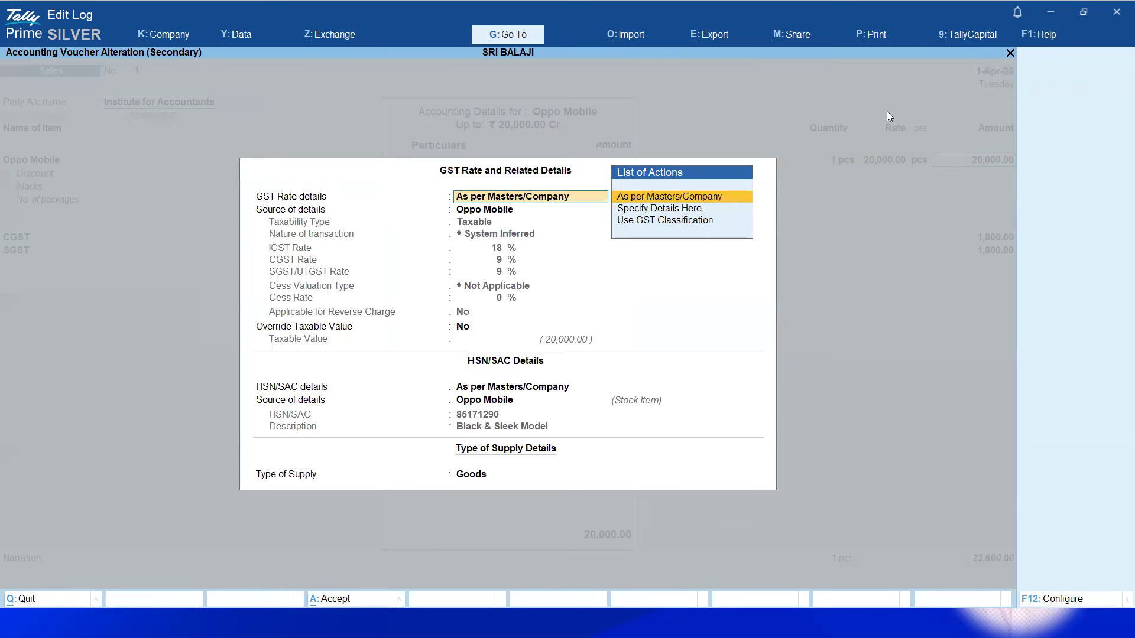
pyautogui.press('Return')
pyautogui.press('Return')
pyautogui.press('Return')
pyautogui.press('Return')
pyautogui.press('Return')
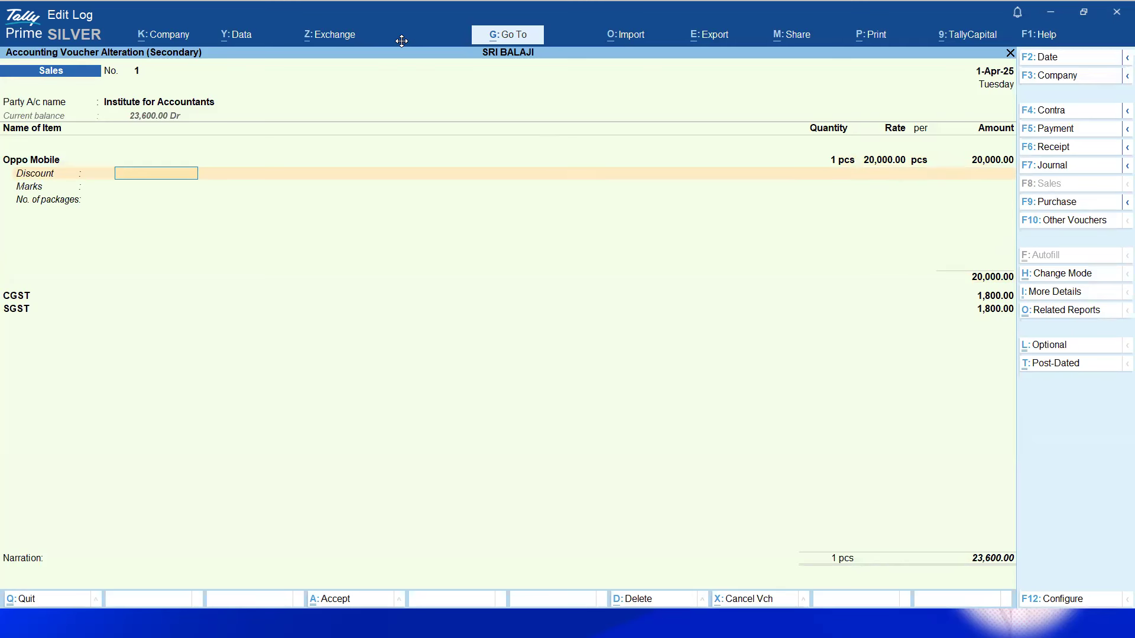
# Examine the item quantity, rate, CGST and SGST amounts of sales voucher 1, and return to the Day Book without saving
pyautogui.moveTo(853, 152)
pyautogui.mouseDown()
pyautogui.moveTo(824, 159)
pyautogui.moveTo(844, 169)
pyautogui.mouseUp()
pyautogui.moveTo(905, 152)
pyautogui.mouseDown()
pyautogui.moveTo(864, 148)
pyautogui.moveTo(920, 158)
pyautogui.moveTo(892, 147)
pyautogui.mouseUp()
pyautogui.moveTo(971, 284)
pyautogui.mouseDown()
pyautogui.moveTo(954, 306)
pyautogui.moveTo(963, 313)
pyautogui.mouseUp()
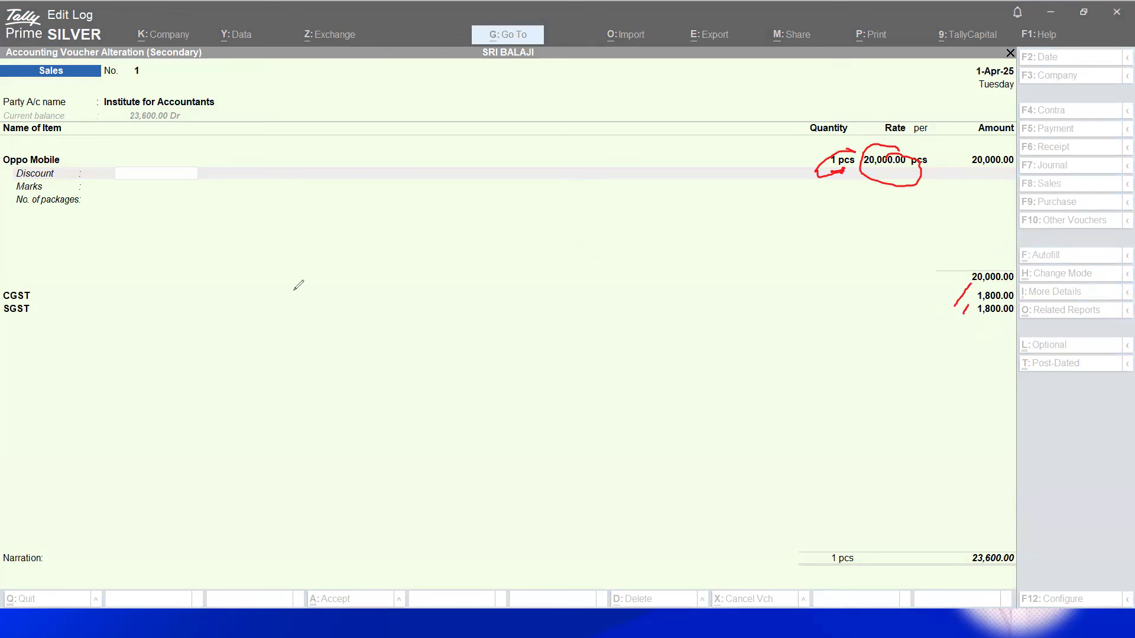
pyautogui.press('e')
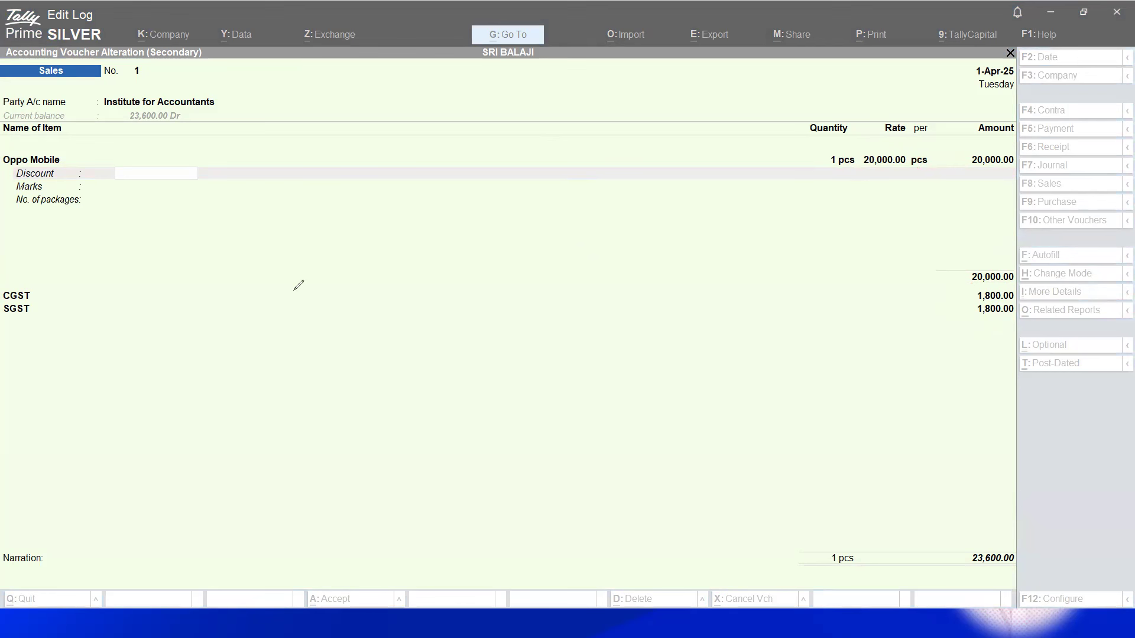
pyautogui.press('Escape')
pyautogui.press('Escape')
pyautogui.press('Down')
pyautogui.press('Up')
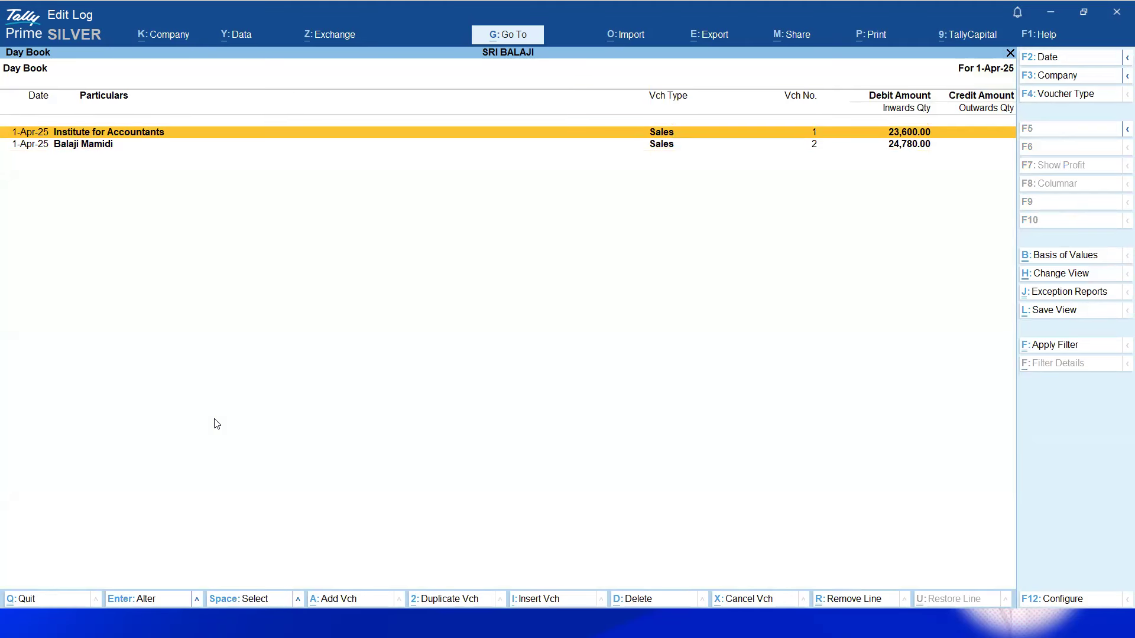
# Open sales voucher 2 from the Day Book, and accept its dispatch and party details unchanged
pyautogui.press('Down')
pyautogui.press('Up')
pyautogui.press('Down')
pyautogui.press('Return')
pyautogui.press('Return')
pyautogui.press('Return')
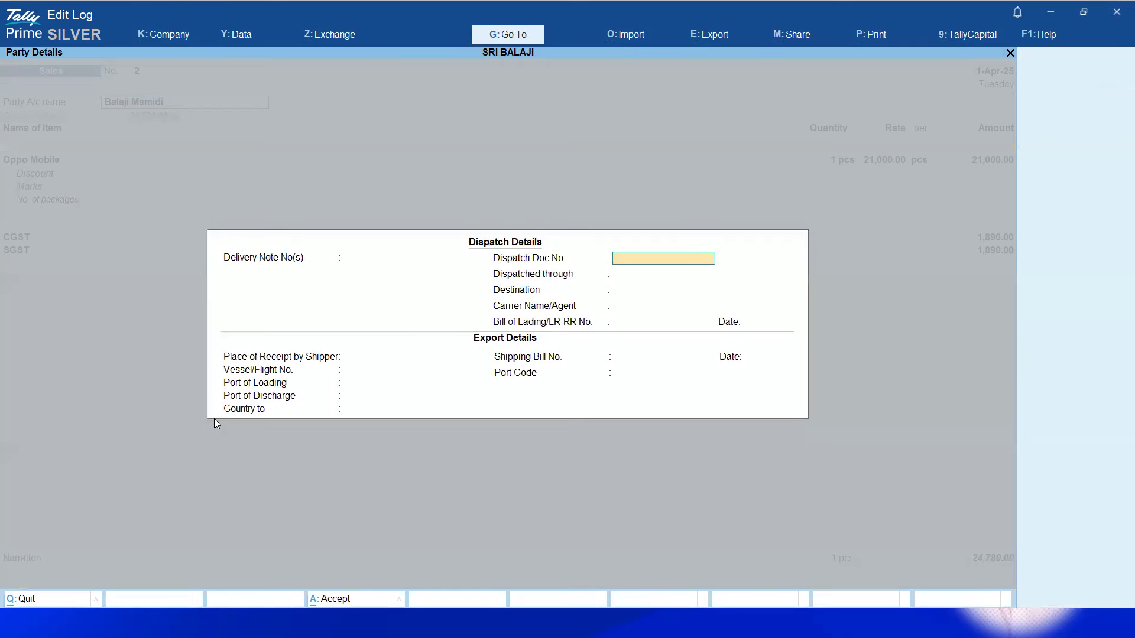
pyautogui.press('Return')
pyautogui.hotkey('ctrl', 'a')
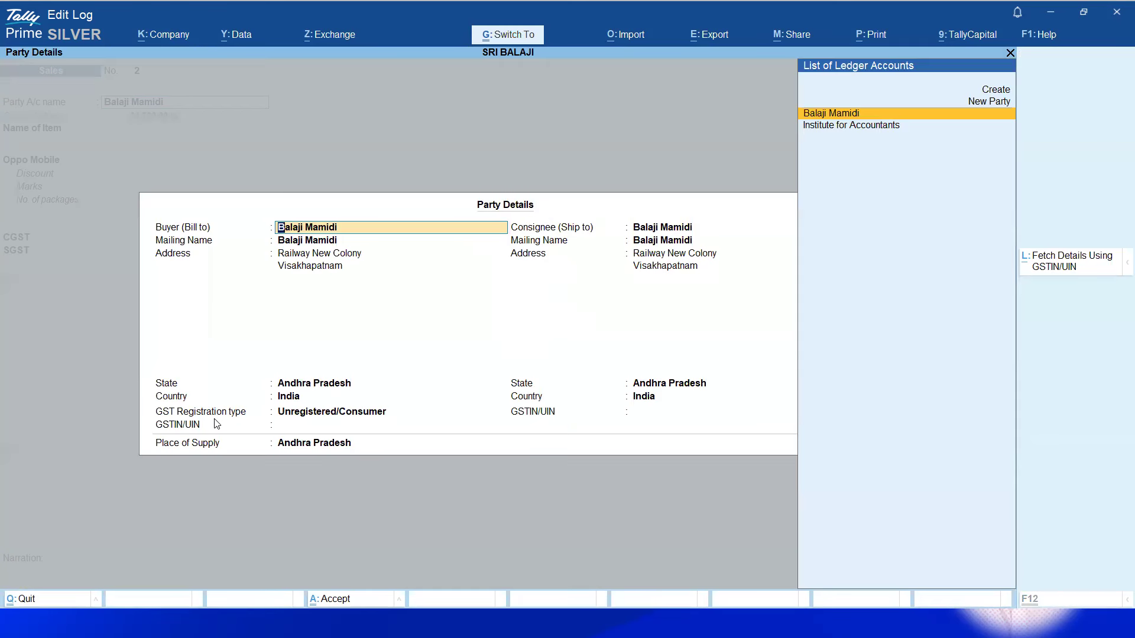
pyautogui.hotkey('ctrl', 'a')
# Go through the quantity, rate and GST rate and HSN details of Oppo Mobile in sales voucher 2
pyautogui.press('Return')
pyautogui.press('Return')
pyautogui.press('Return')
pyautogui.press('Return')
pyautogui.press('Return')
pyautogui.press('Return')
pyautogui.press('Return')
pyautogui.press('Return')
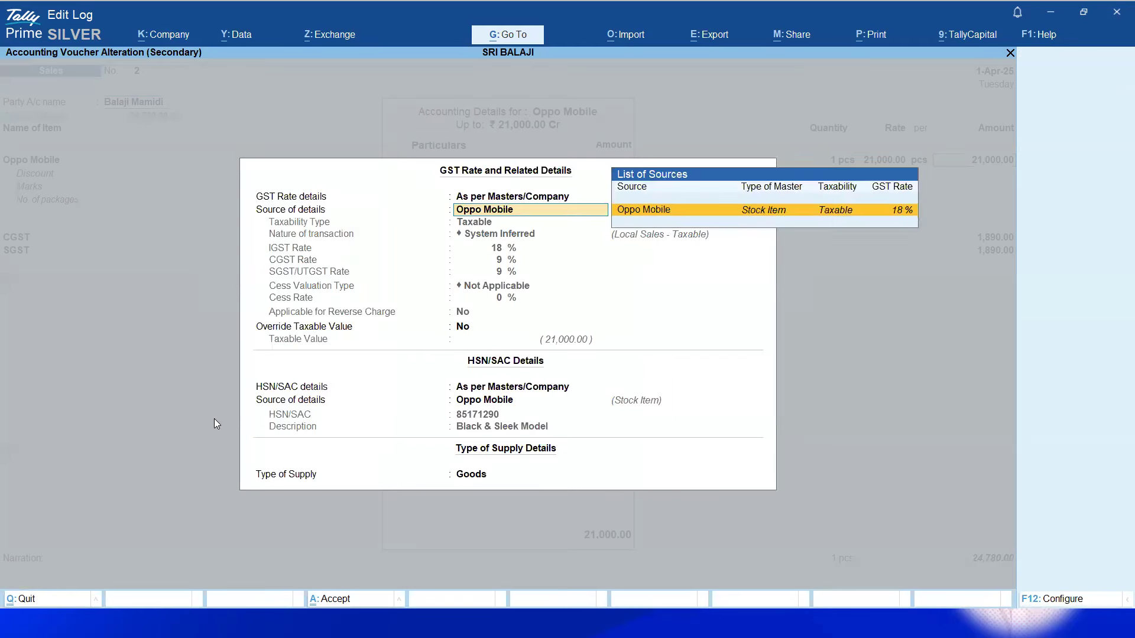
pyautogui.press('Return')
pyautogui.press('Return')
pyautogui.press('Return')
pyautogui.press('Return')
pyautogui.press('Return')
pyautogui.press('Return')
pyautogui.press('Return')
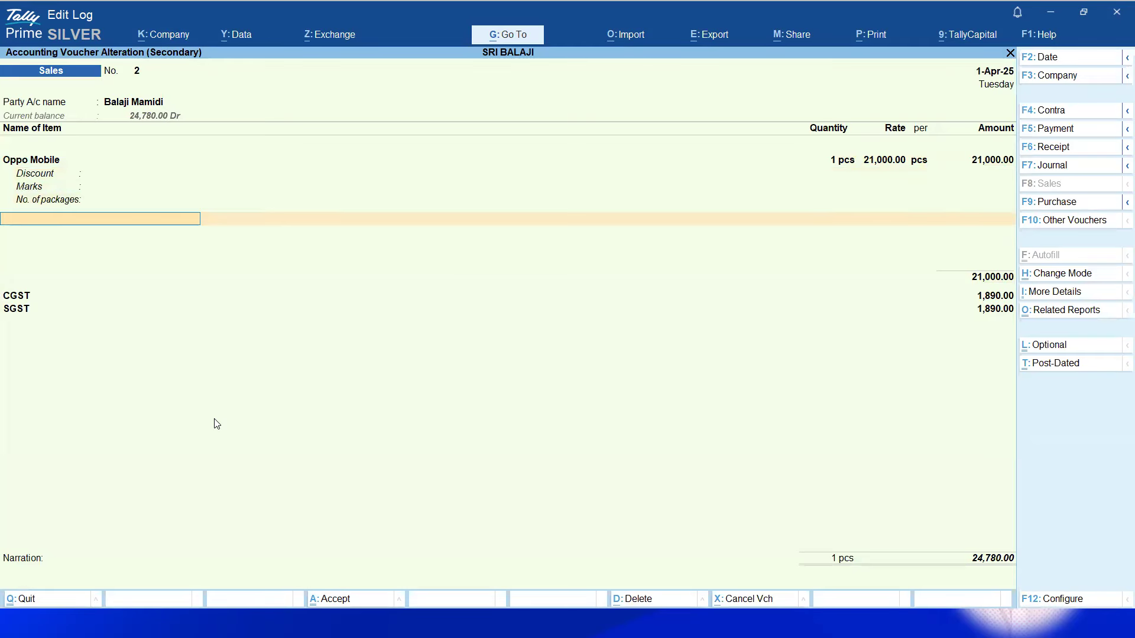
# Go through the CGST, SGST and bill-wise details of sales voucher 2, and accept the voucher
pyautogui.press('Return')
pyautogui.press('Return')
pyautogui.press('Return')
pyautogui.press('Return')
pyautogui.press('Return')
pyautogui.press('Return')
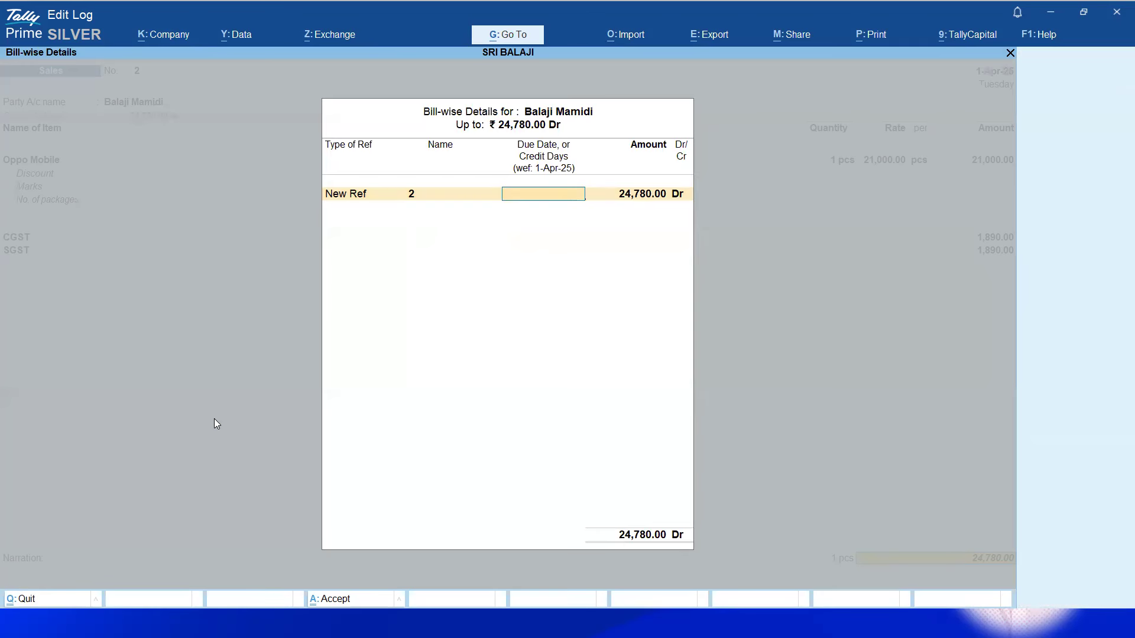
pyautogui.press('Return')
pyautogui.press('Return')
pyautogui.press('Return')
pyautogui.press('Return')
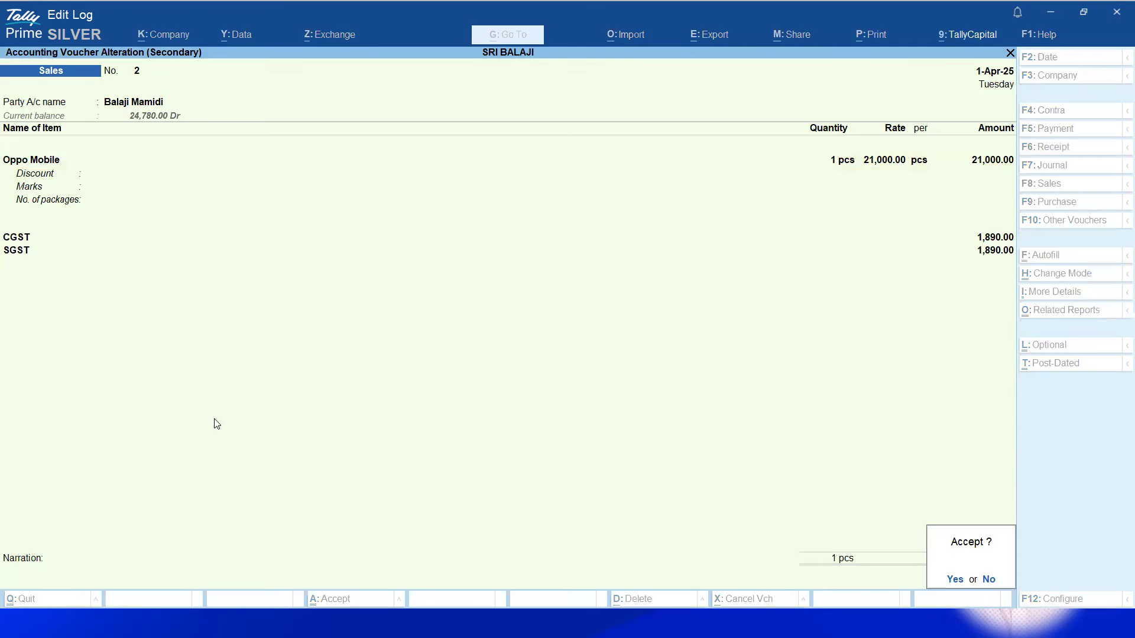
pyautogui.press('Return')
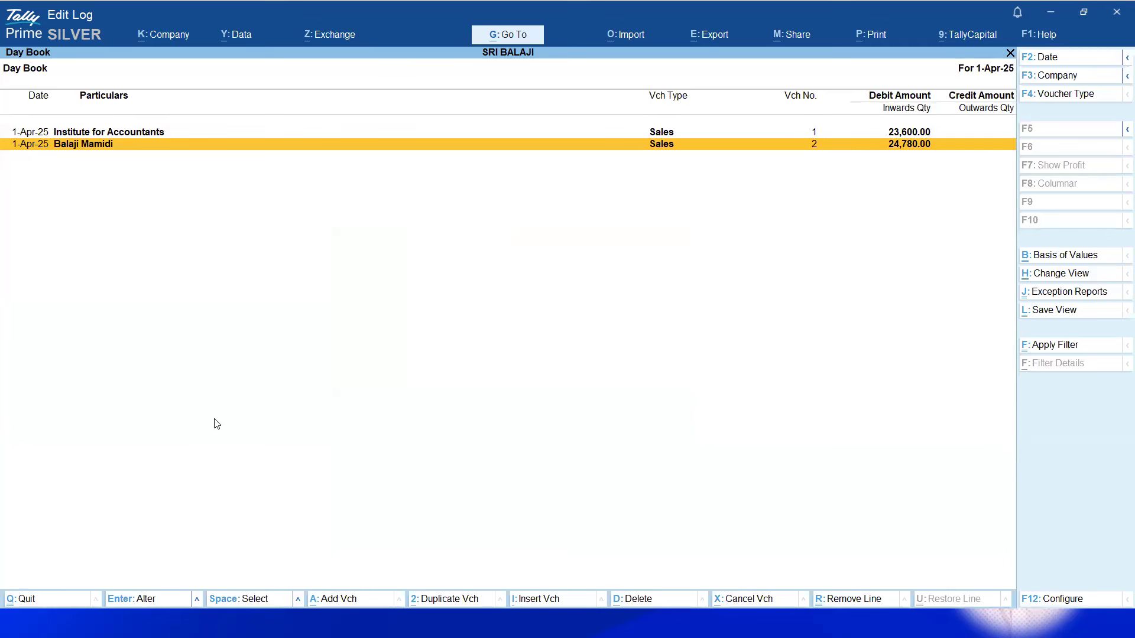
# Set the Day Book period from 1-4-2025 to 31-5-2025
pyautogui.press('F2')
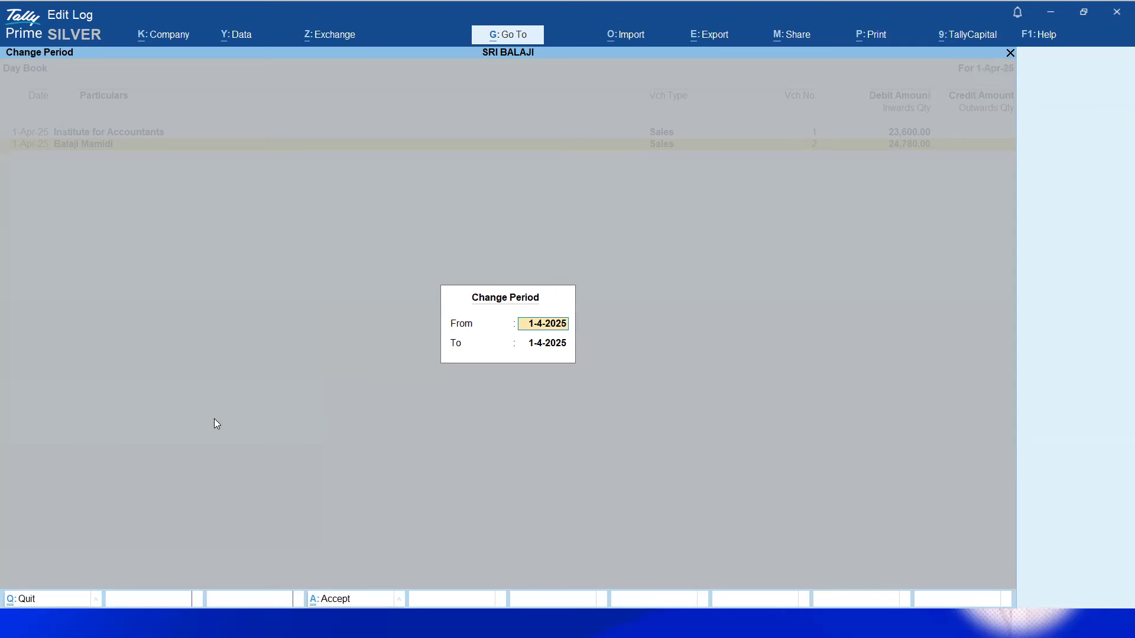
pyautogui.press('Return')
pyautogui.write('31-5-')
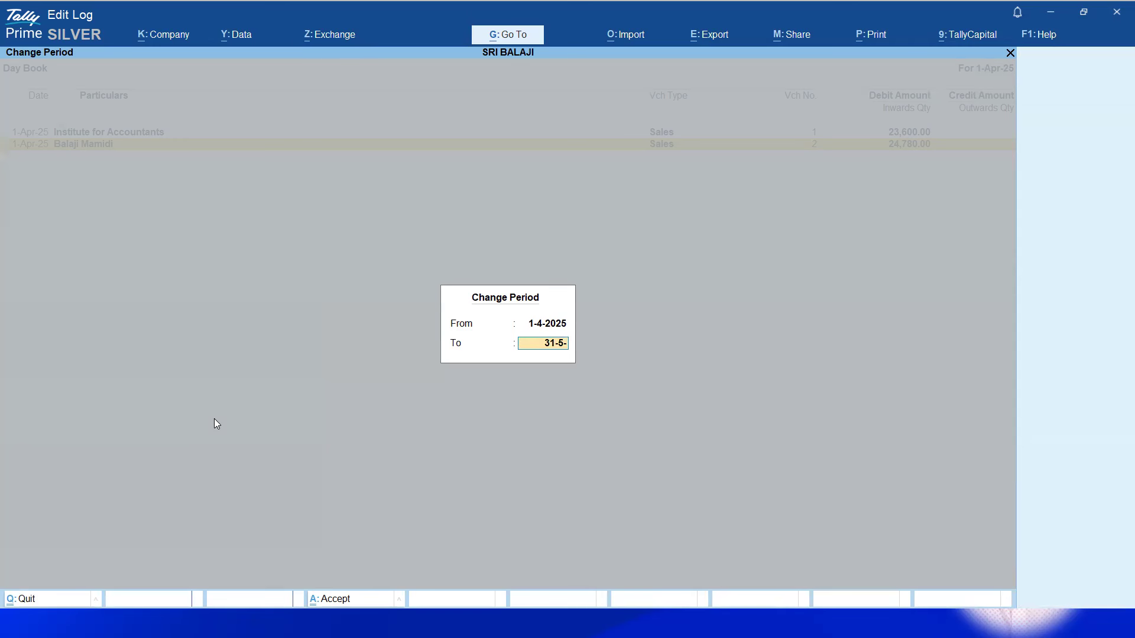
pyautogui.press('Return')
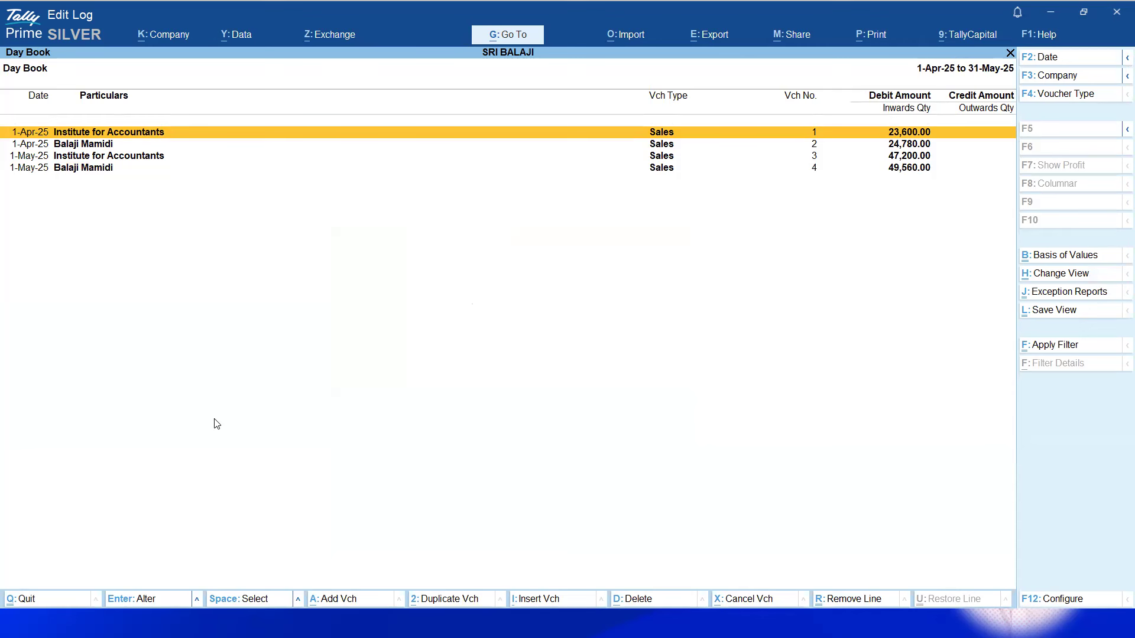
# Look through the April and May sales vouchers and their amounts in the Day Book
pyautogui.press('Down')
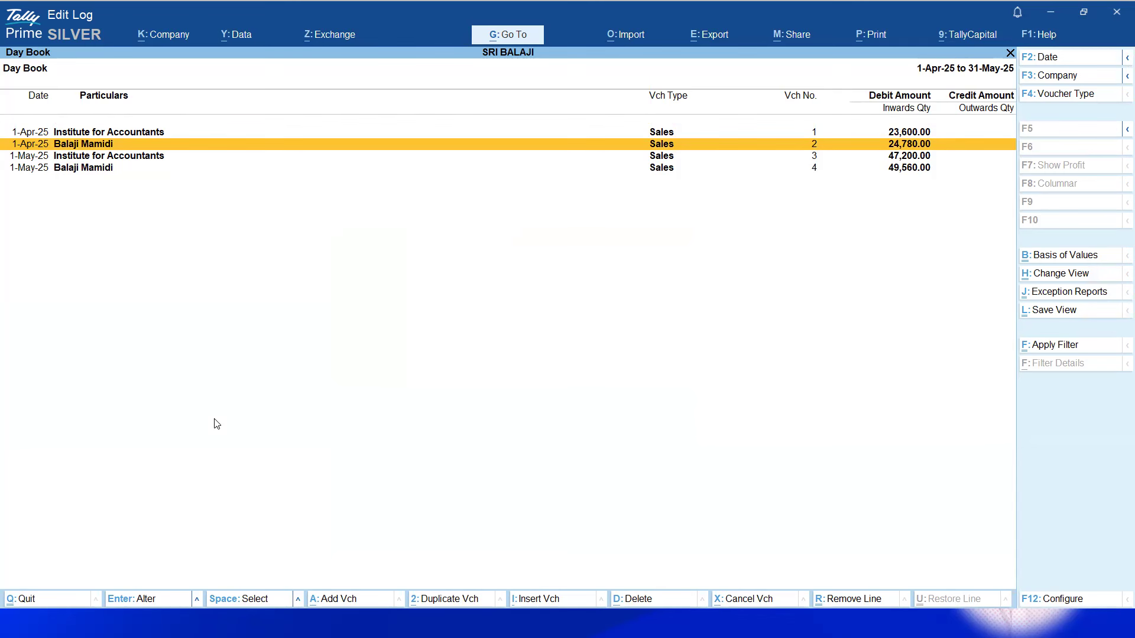
pyautogui.press('Down')
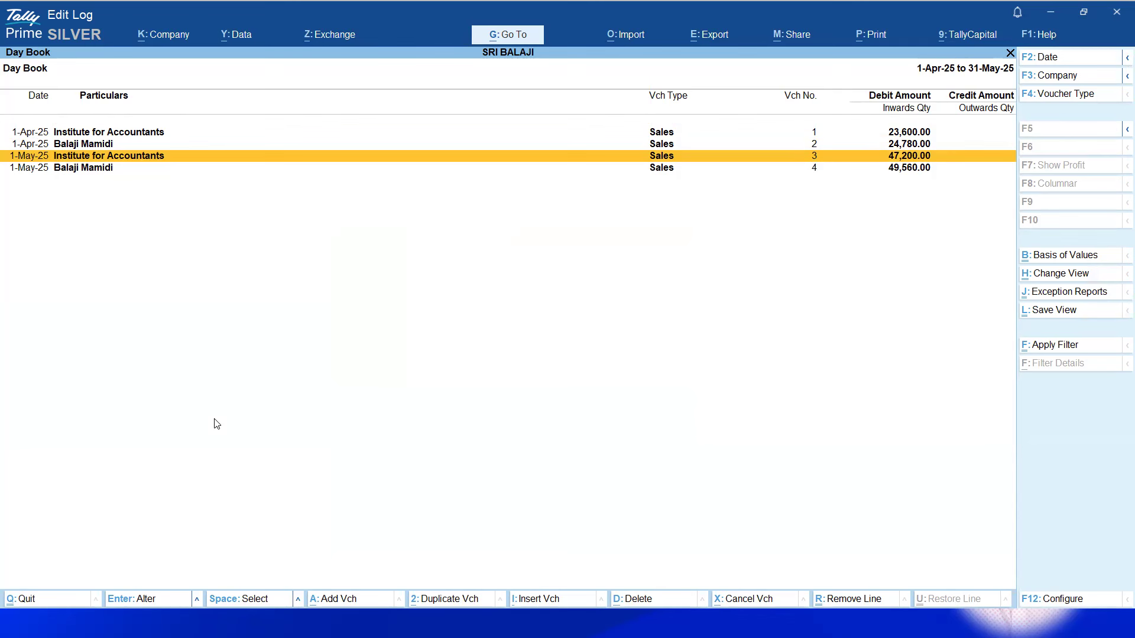
pyautogui.press('Down')
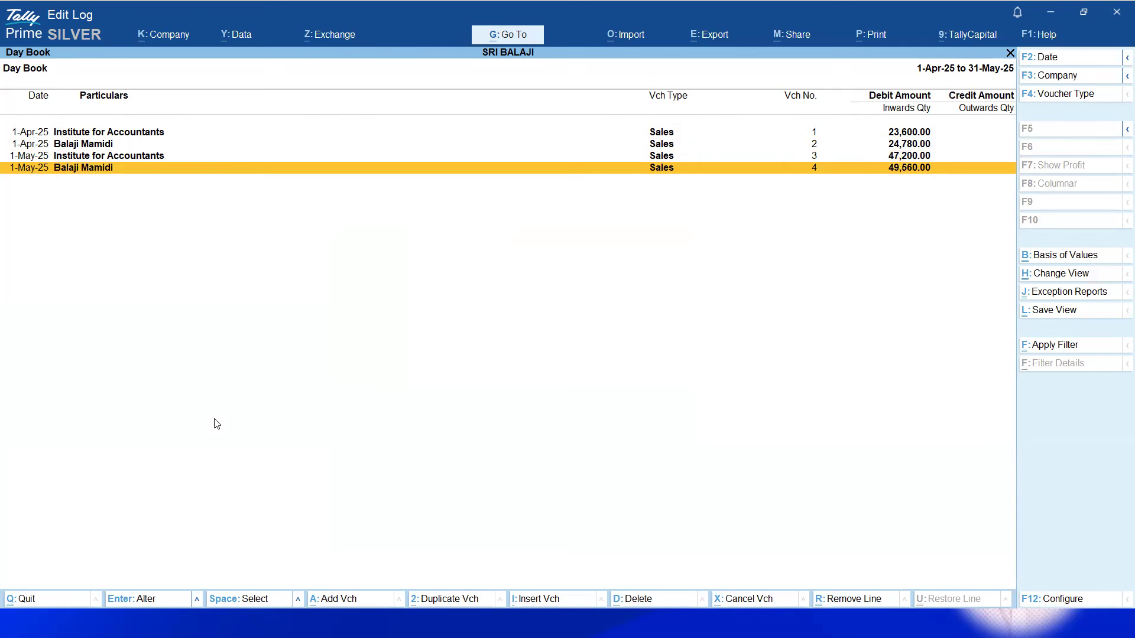
pyautogui.press('Up')
pyautogui.press('Up')
pyautogui.press('Up')
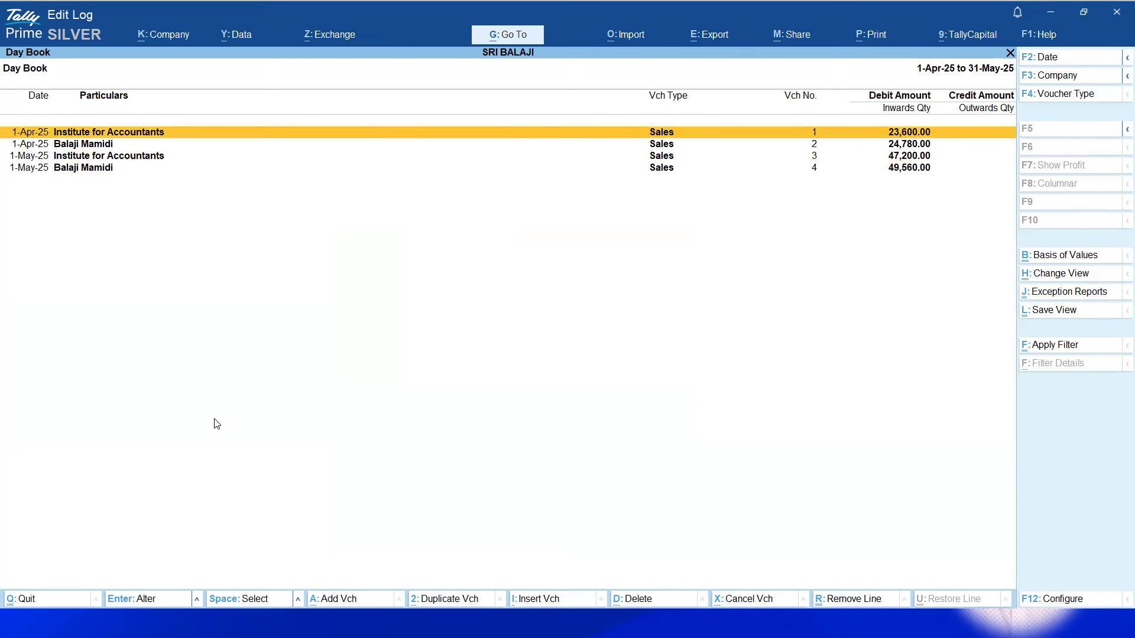
pyautogui.press('Down')
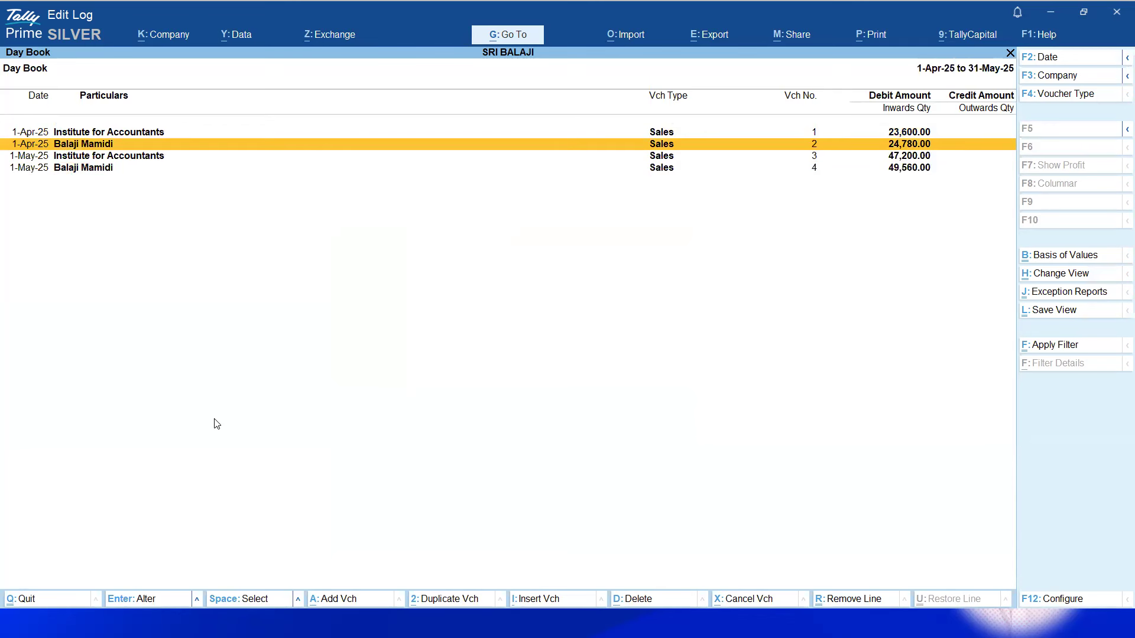
pyautogui.press('Down')
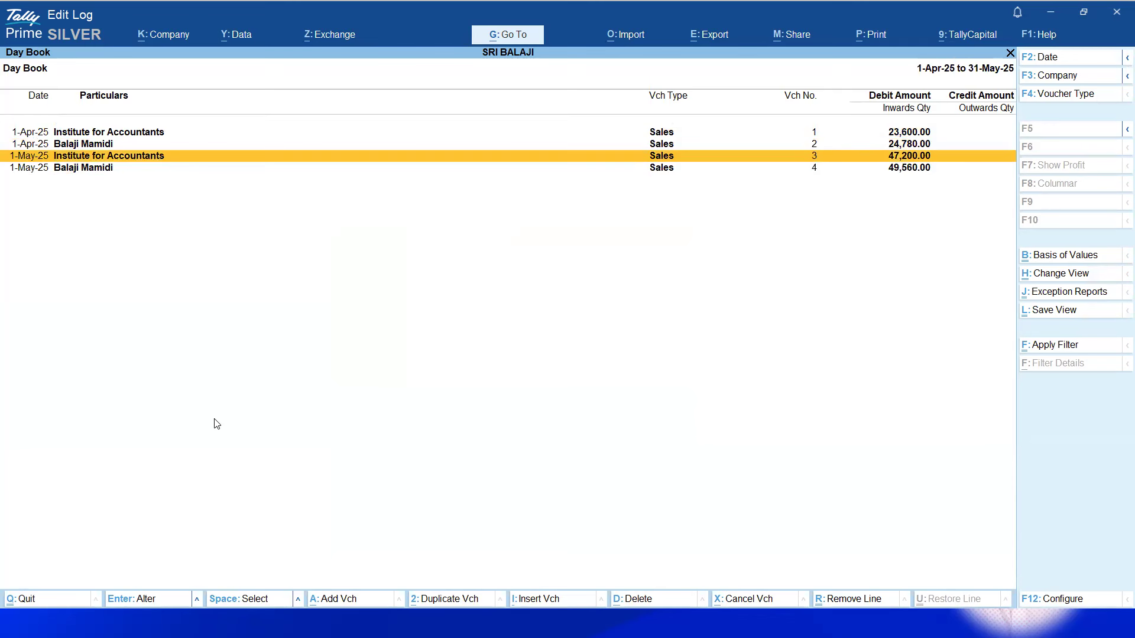
pyautogui.press('Down')
# Open sales voucher 3 of 1-May-25 and go through its dispatch and export details
pyautogui.press('Up')
pyautogui.press('Return')
pyautogui.press('Return')
pyautogui.press('Return')
pyautogui.press('Return')
pyautogui.press('Return')
pyautogui.press('Return')
pyautogui.press('Return')
pyautogui.press('Return')
pyautogui.press('Return')
pyautogui.press('Return')
pyautogui.press('Return')
pyautogui.press('Return')
pyautogui.press('Return')
pyautogui.press('Return')
pyautogui.press('Return')
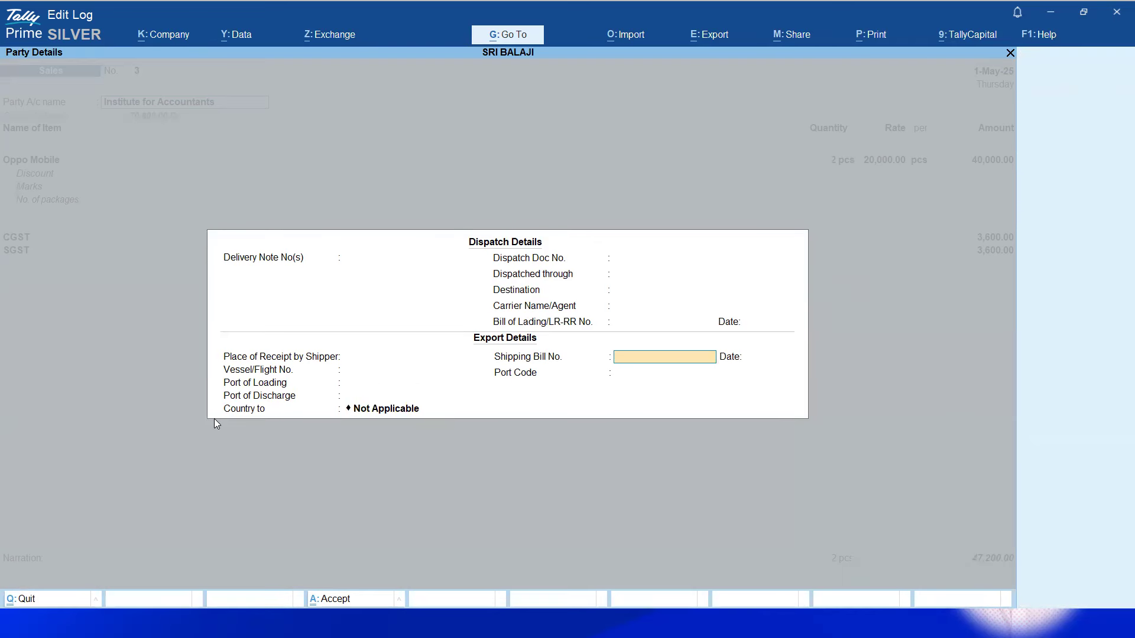
pyautogui.press('Return')
pyautogui.press('Escape')
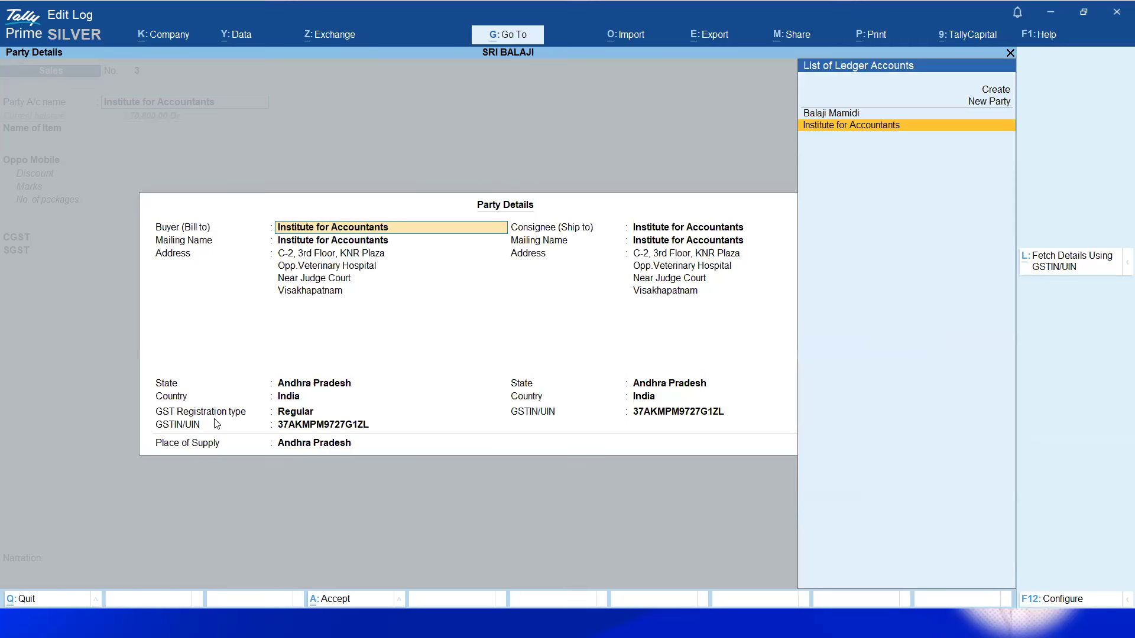
# Review the buyer, consignee, GST registration and place of supply details of sales voucher 3
pyautogui.press('Return')
pyautogui.press('Return')
pyautogui.press('Return')
pyautogui.press('Return')
pyautogui.press('Return')
pyautogui.press('Return')
pyautogui.press('Return')
pyautogui.press('Return')
pyautogui.press('Return')
pyautogui.press('Return')
pyautogui.press('Return')
pyautogui.press('Return')
pyautogui.press('Return')
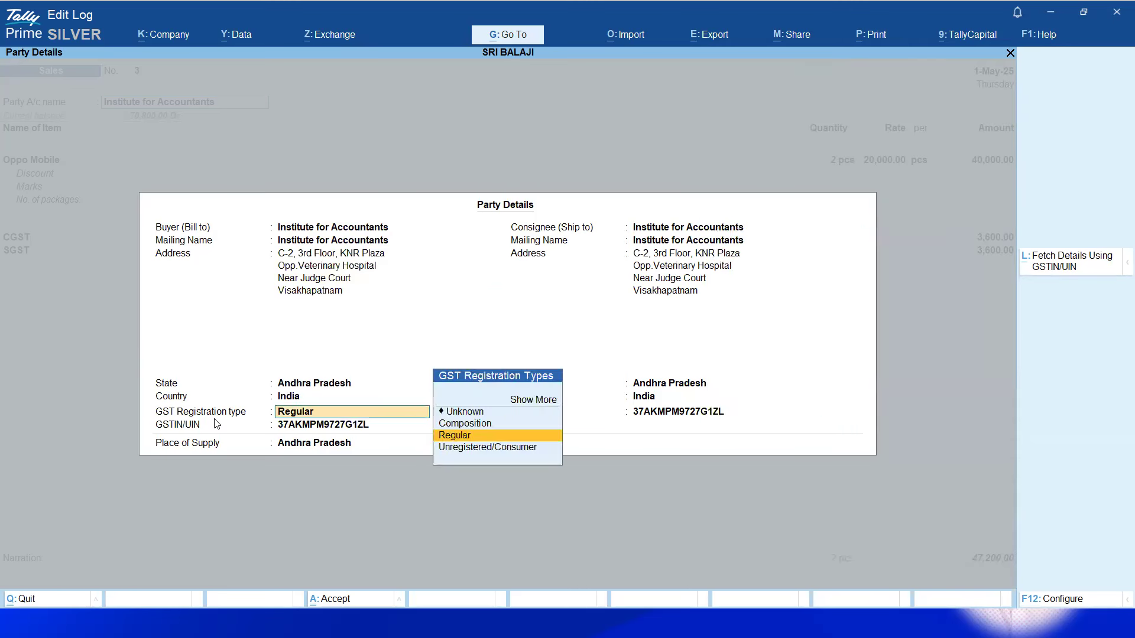
pyautogui.press('Return')
pyautogui.press('Return')
pyautogui.press('Return')
pyautogui.press('Return')
pyautogui.press('Return')
pyautogui.press('Return')
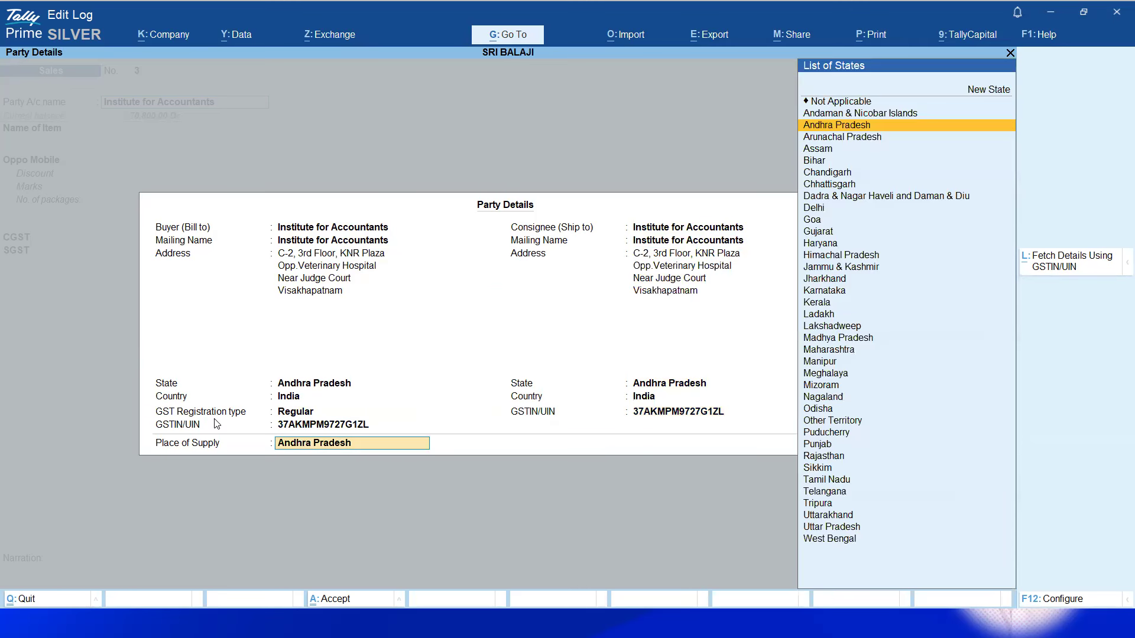
pyautogui.press('Return')
# Go through the quantity, rate and GST rate and HSN details of Oppo Mobile in sales voucher 3
pyautogui.press('Return')
pyautogui.press('Return')
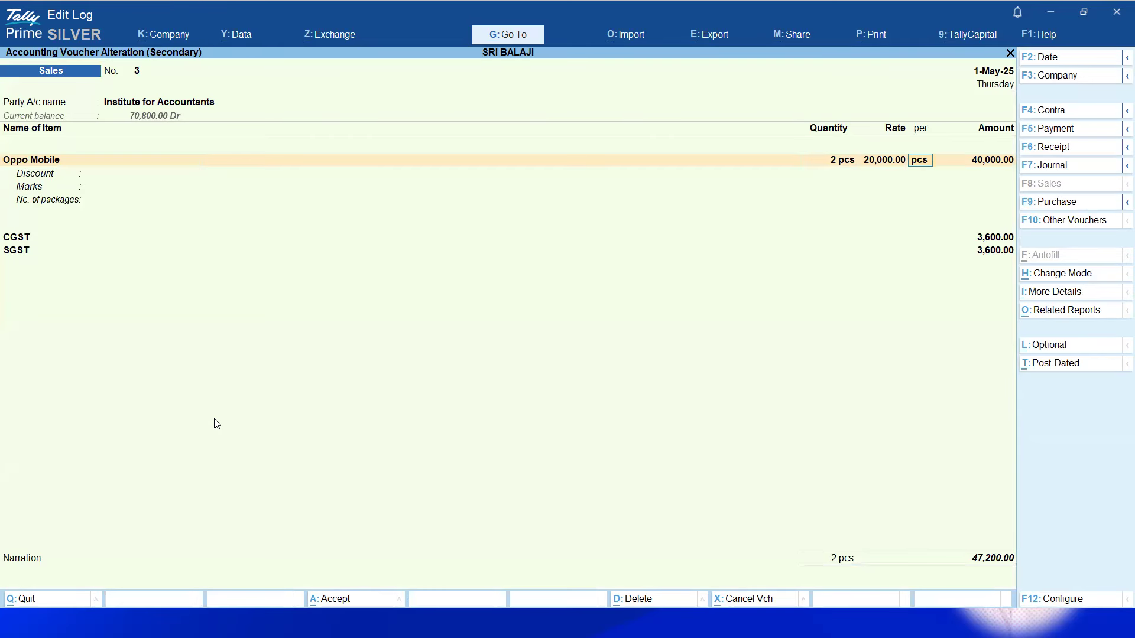
pyautogui.press('Return')
pyautogui.press('Return')
pyautogui.press('Return')
pyautogui.press('Return')
pyautogui.press('Return')
pyautogui.press('Return')
pyautogui.press('Return')
pyautogui.press('Return')
pyautogui.press('Return')
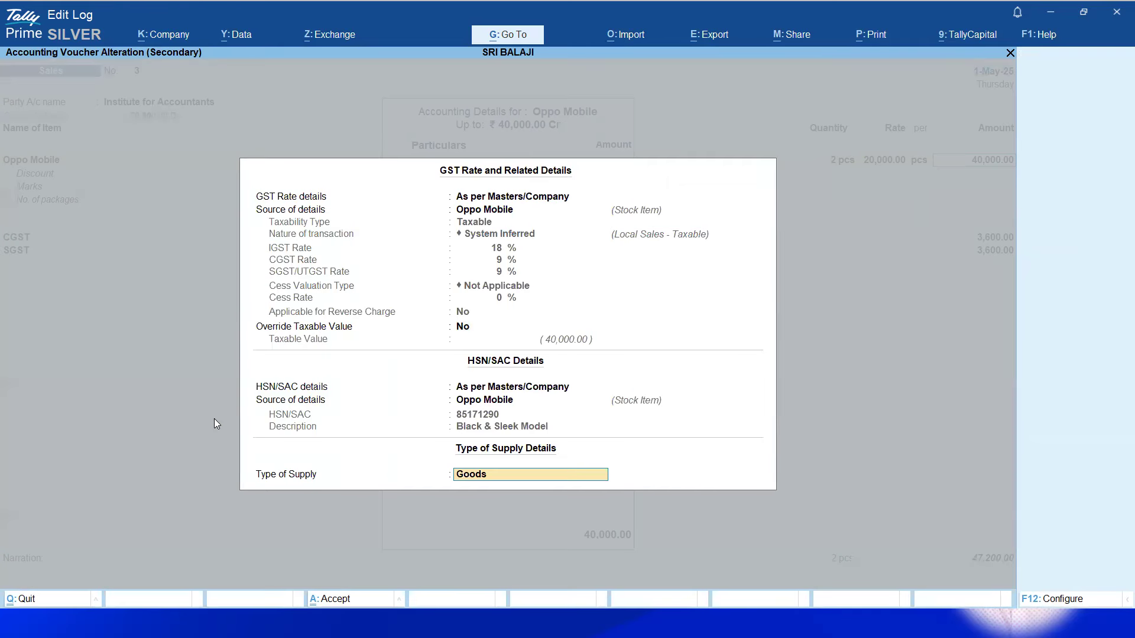
pyautogui.press('Return')
pyautogui.press('Return')
# Go through the CGST, SGST and bill-wise details of sales voucher 3, and accept the voucher
pyautogui.press('Return')
pyautogui.press('Return')
pyautogui.press('Return')
pyautogui.press('Return')
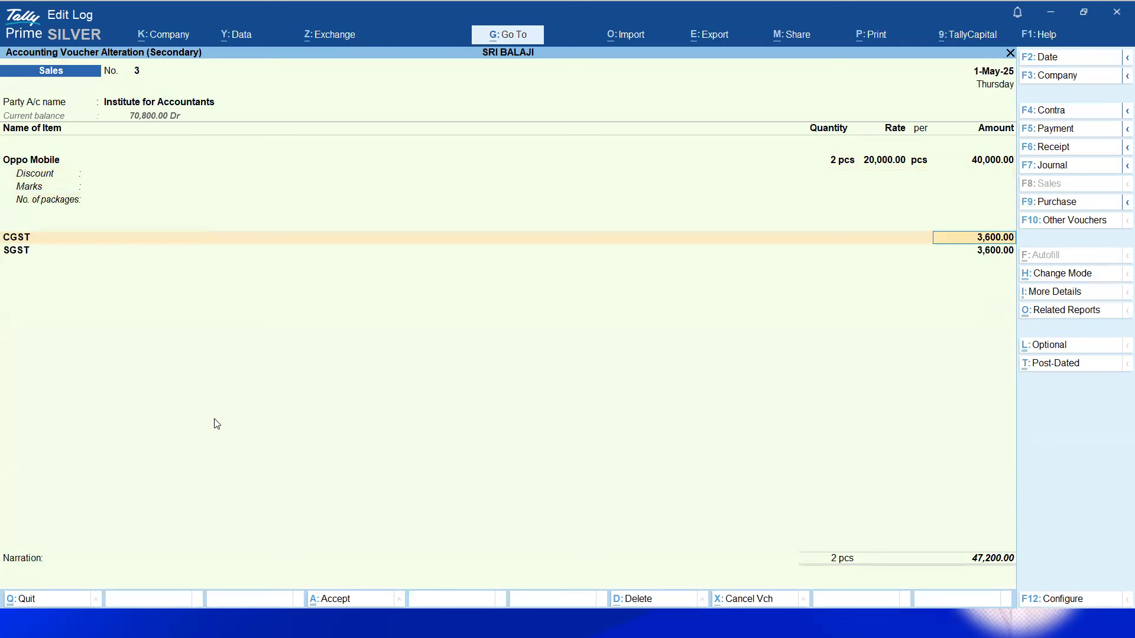
pyautogui.press('Return')
pyautogui.press('Return')
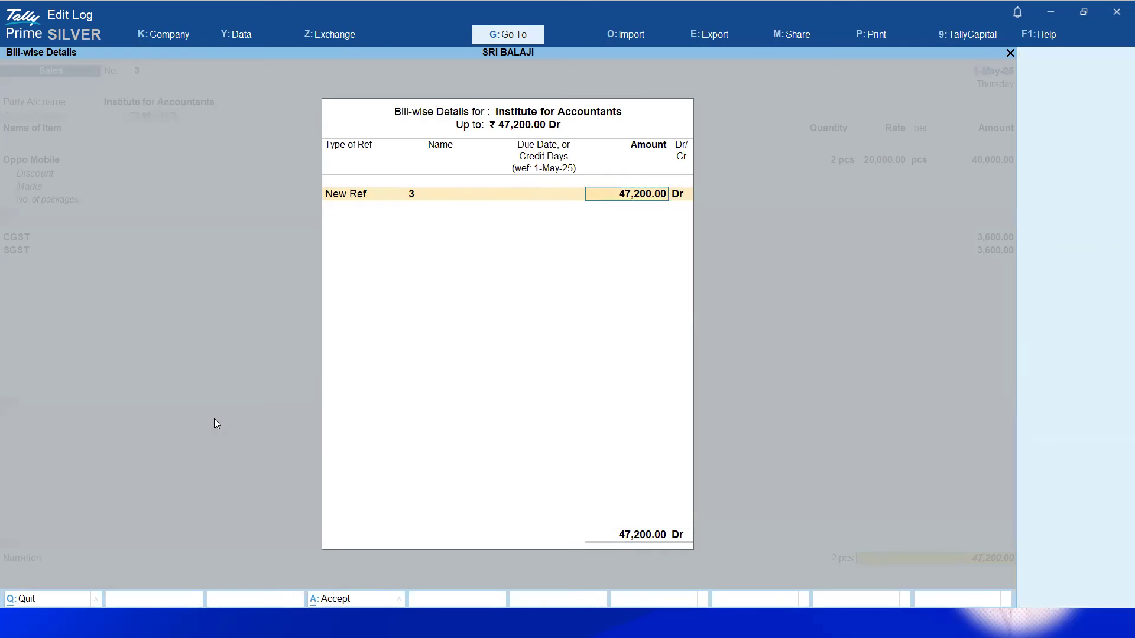
pyautogui.press('Return')
pyautogui.press('Return')
pyautogui.press('Return')
pyautogui.press('Return')
# Open sales voucher 4 of 1-May-25 and go through its dispatch and export details
pyautogui.press('Up')
pyautogui.press('Down')
pyautogui.press('Down')
pyautogui.press('Return')
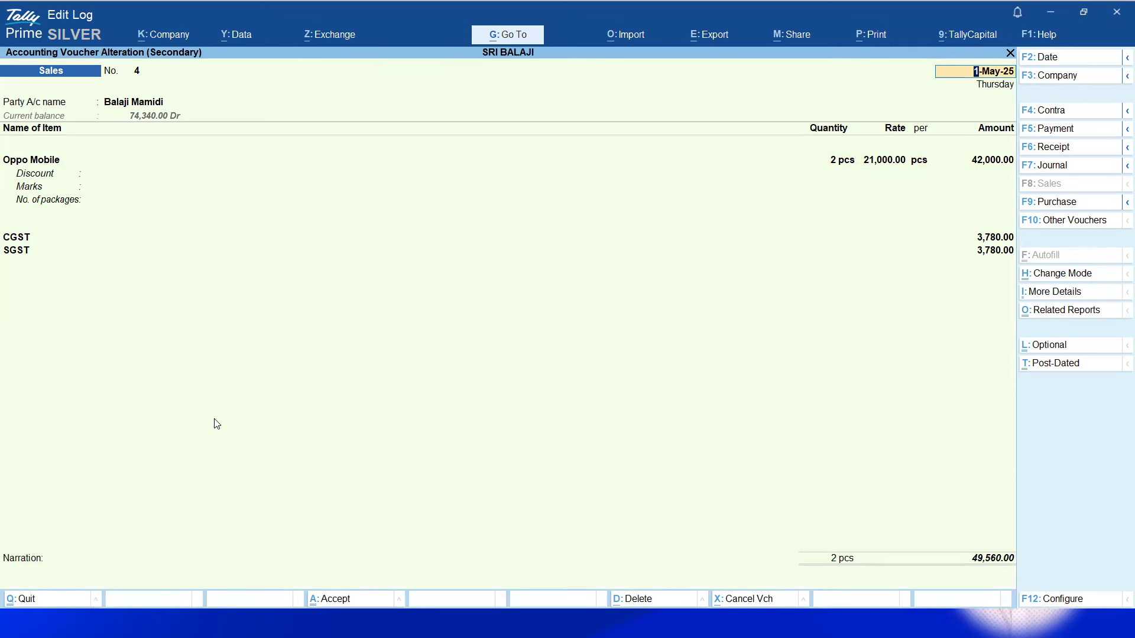
pyautogui.press('Return')
pyautogui.press('Return')
pyautogui.press('Return')
pyautogui.press('Return')
pyautogui.press('Return')
pyautogui.press('Return')
pyautogui.press('Return')
pyautogui.press('Return')
pyautogui.press('Return')
pyautogui.press('Return')
pyautogui.press('Return')
pyautogui.press('Return')
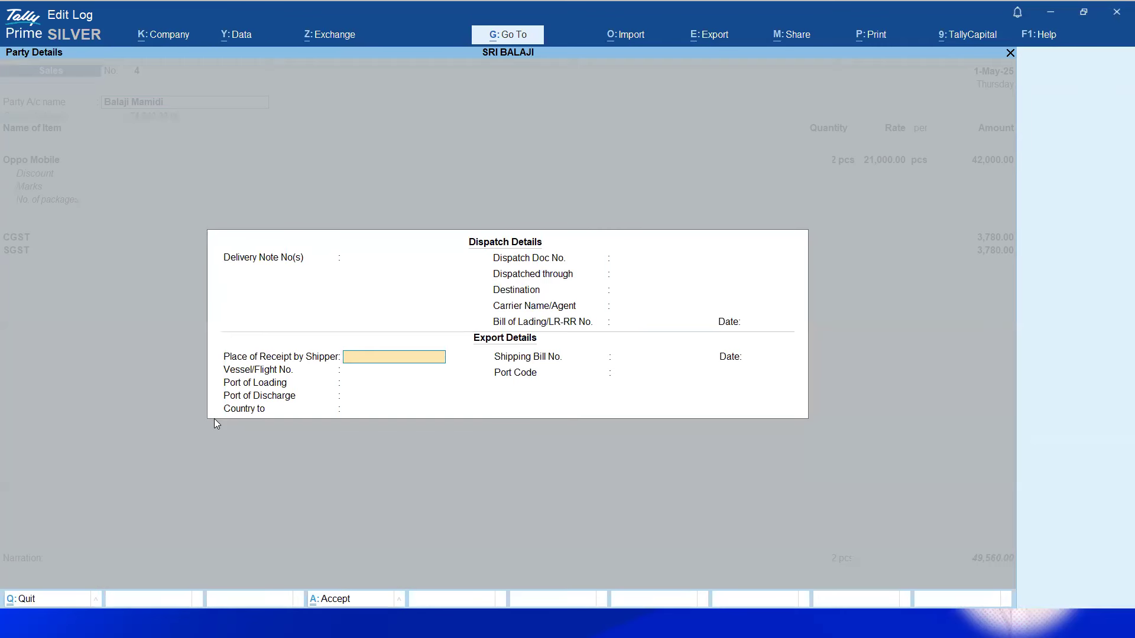
pyautogui.press('Return')
pyautogui.press('Return')
pyautogui.press('Return')
pyautogui.press('Return')
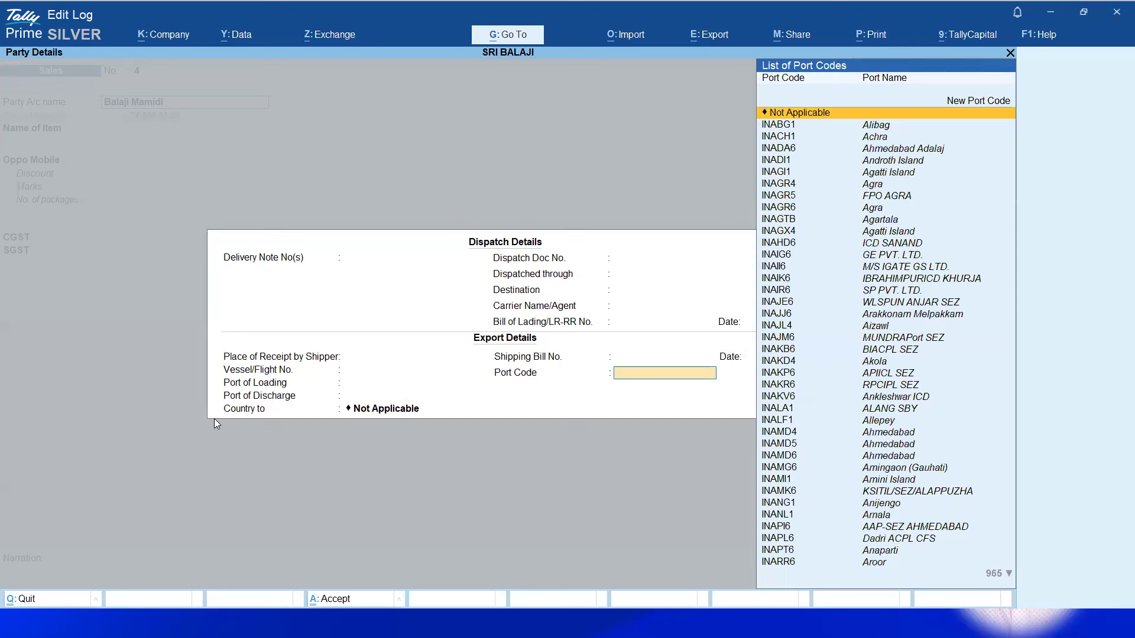
pyautogui.press('Return')
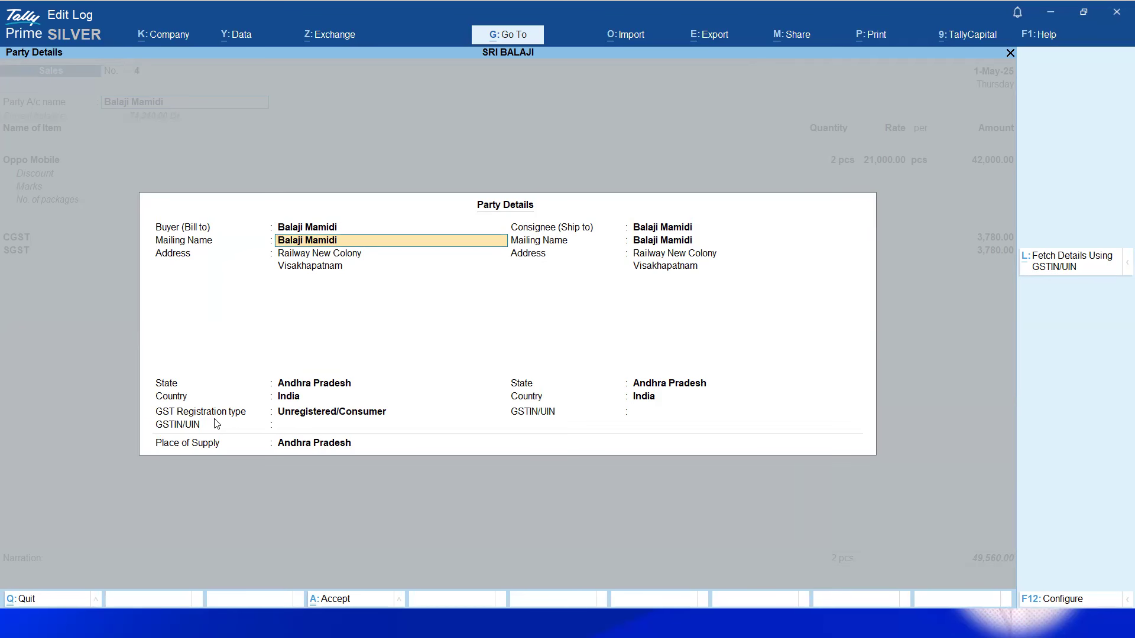
# Review the buyer, consignee, GST registration type and place of supply details of sales voucher 4
pyautogui.press('Return')
pyautogui.press('Return')
pyautogui.press('Return')
pyautogui.press('Return')
pyautogui.press('Return')
pyautogui.press('Return')
pyautogui.press('Return')
pyautogui.press('Return')
pyautogui.press('Return')
pyautogui.press('Return')
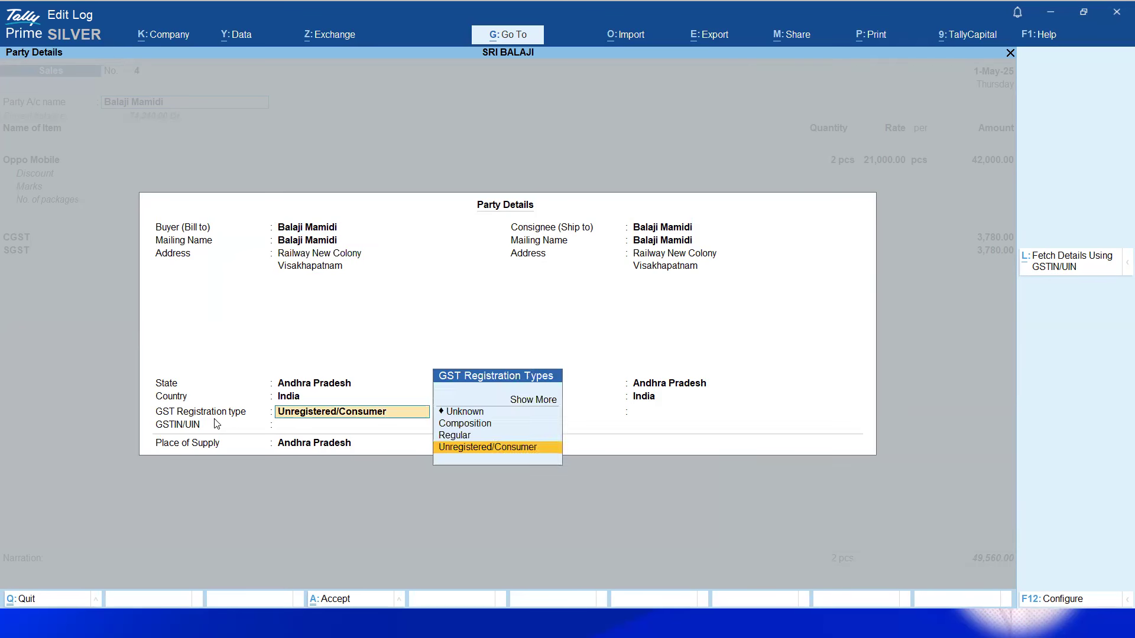
pyautogui.press('Return')
pyautogui.press('Return')
pyautogui.press('Return')
pyautogui.press('Return')
pyautogui.press('Return')
pyautogui.press('Return')
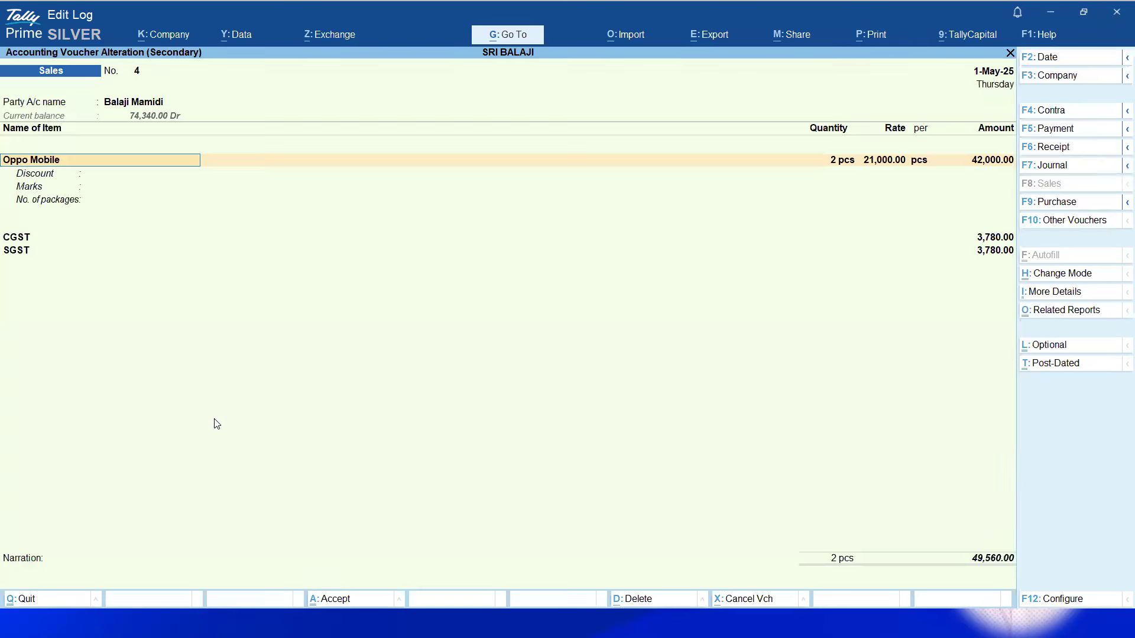
# Go through the quantity, rate and GST rate and HSN details of Oppo Mobile in sales voucher 4
pyautogui.press('Return')
pyautogui.press('Return')
pyautogui.press('Return')
pyautogui.press('Return')
pyautogui.press('Return')
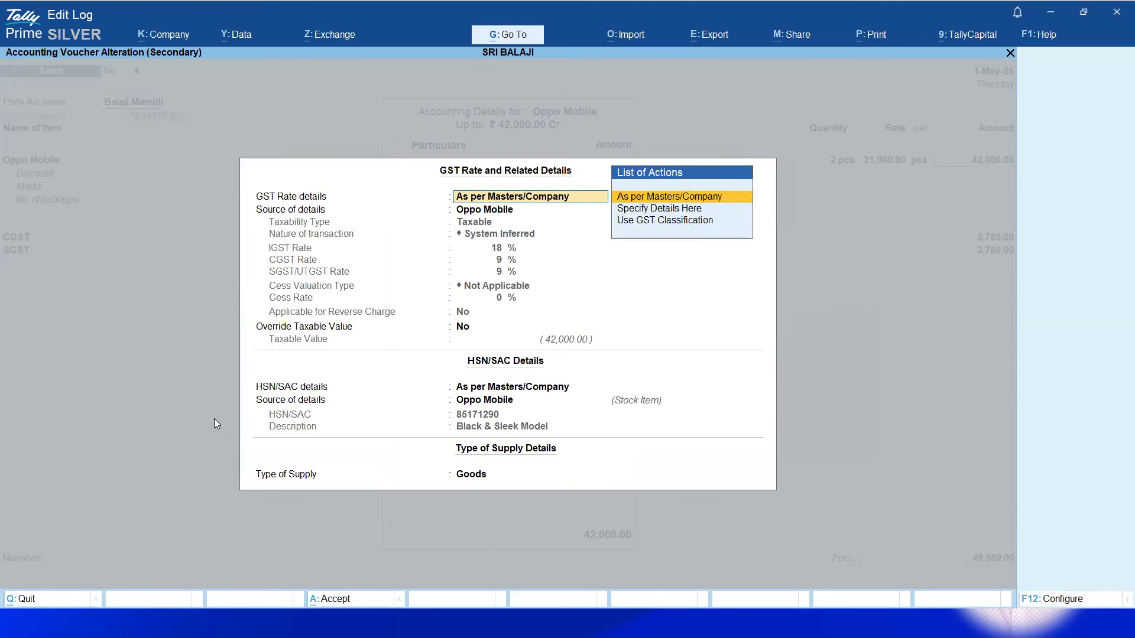
pyautogui.press('Return')
pyautogui.press('Return')
pyautogui.press('Return')
pyautogui.press('Return')
pyautogui.press('Return')
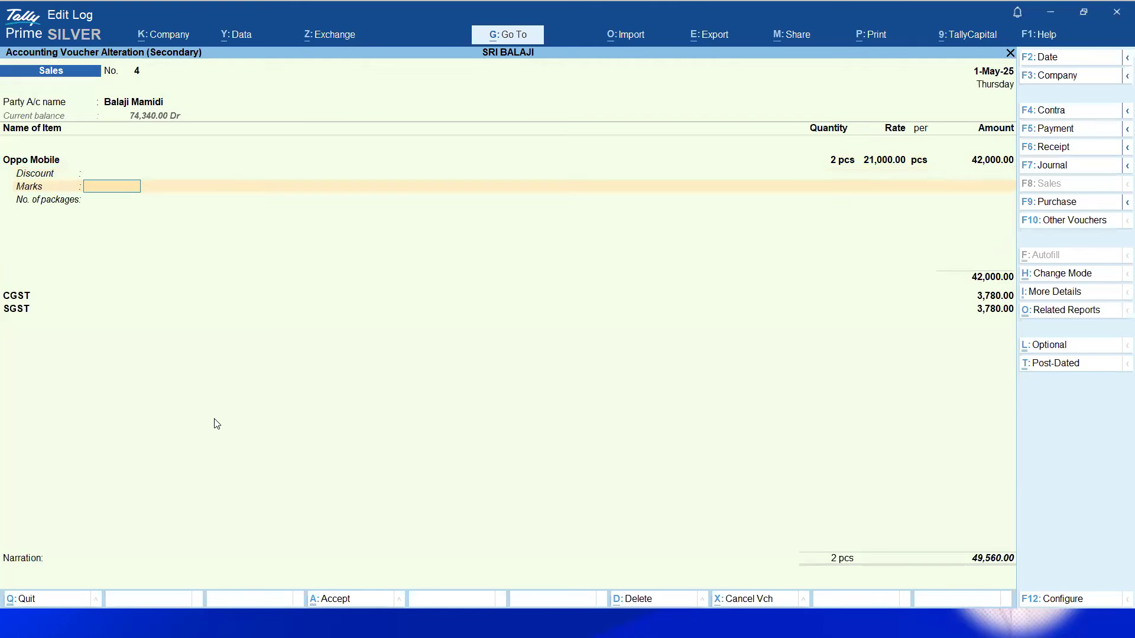
# Go through the CGST, SGST and bill-wise details of sales voucher 4, and accept the voucher
pyautogui.press('Return')
pyautogui.press('Return')
pyautogui.press('Return')
pyautogui.press('Return')
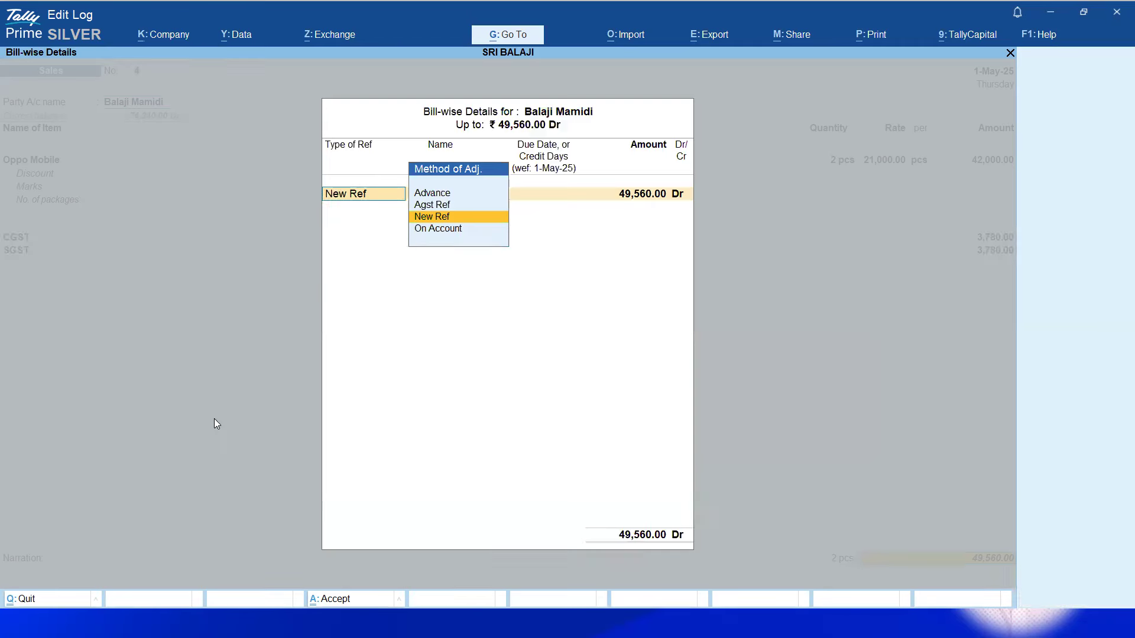
pyautogui.press('Return')
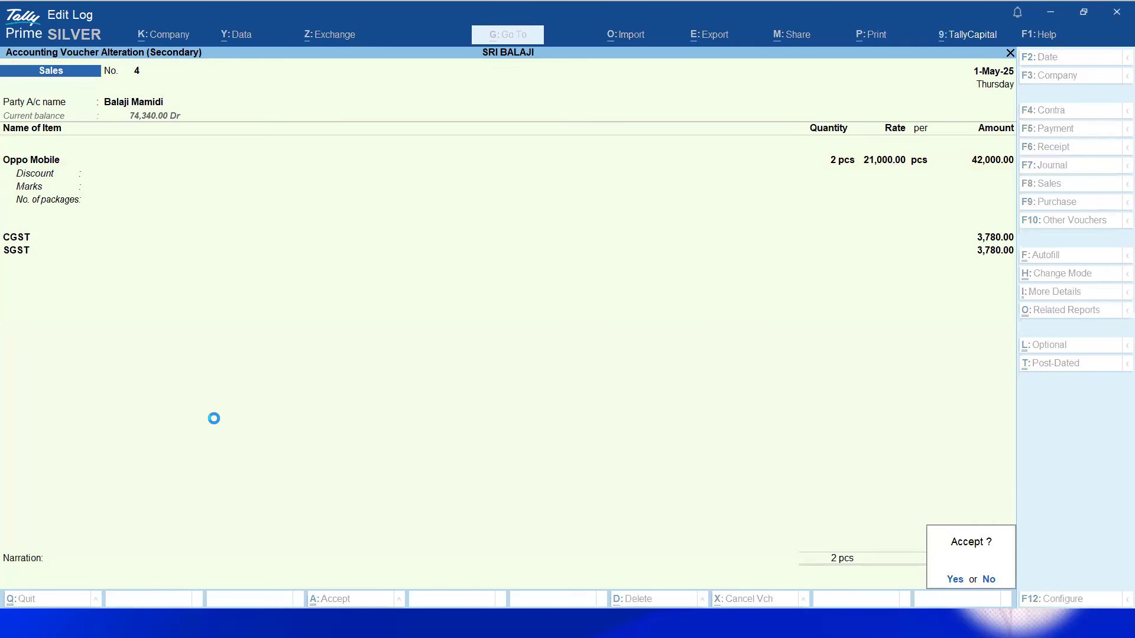
pyautogui.press('Return')
# Return to the Gateway of Tally and open the GSTR-1 report among the statutory GST reports
pyautogui.press('Escape')
pyautogui.press('Down')
pyautogui.press('Down')
pyautogui.press('Down')
pyautogui.press('Down')
pyautogui.press('Down')
pyautogui.press('Down')
pyautogui.press('Down')
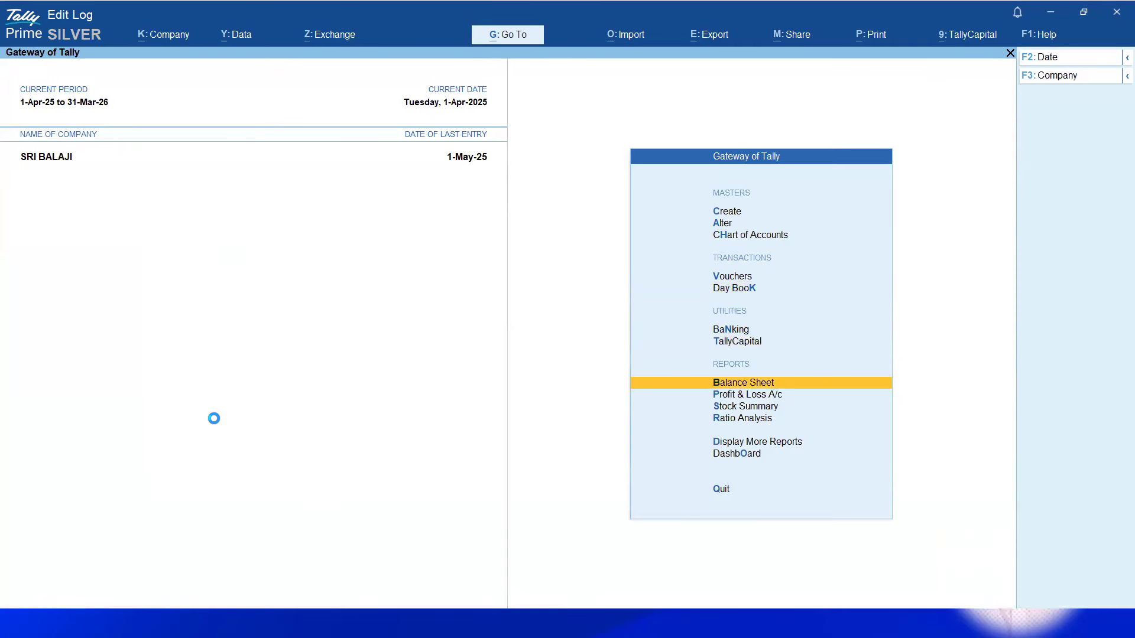
pyautogui.press('Return')
pyautogui.press('Down')
pyautogui.press('Down')
pyautogui.press('Down')
pyautogui.press('Down')
pyautogui.press('Down')
pyautogui.press('Down')
pyautogui.press('Down')
pyautogui.press('Down')
pyautogui.press('Return')
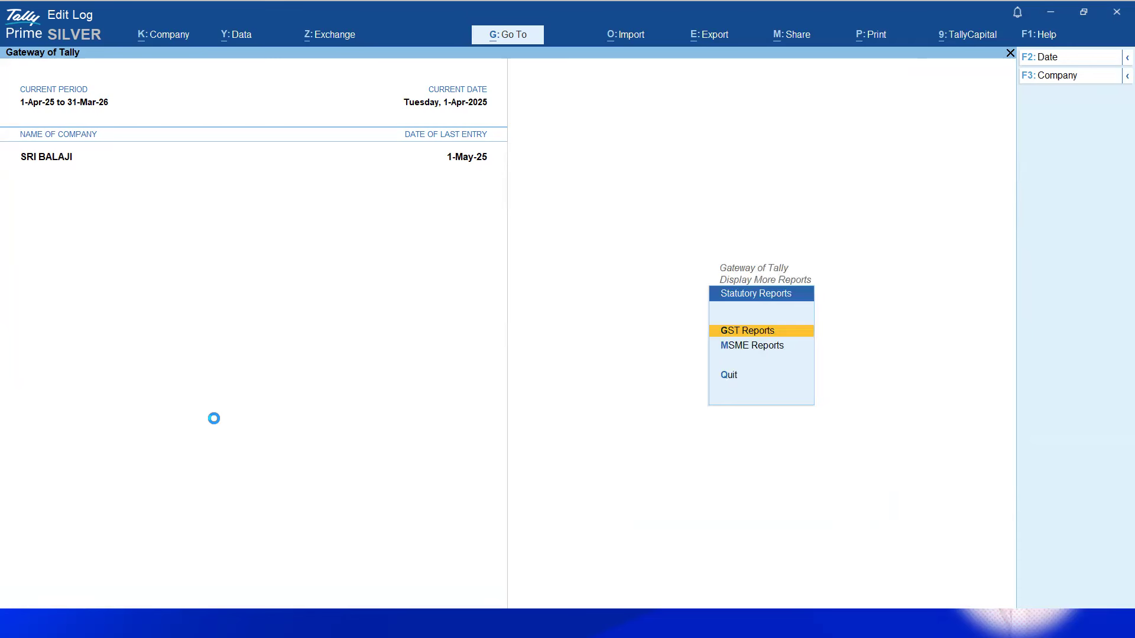
pyautogui.press('Return')
pyautogui.press('Down')
pyautogui.press('Return')
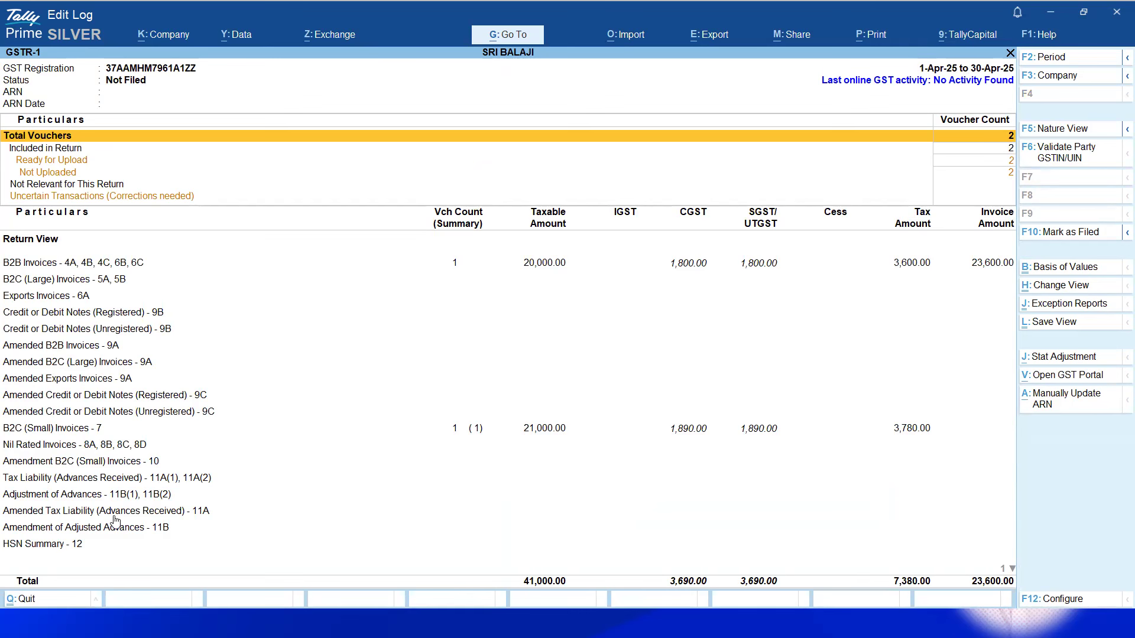
# Open HSN Summary - 12 of the April GSTR-1 and drill down to the vouchers under HSN 85171290
pyautogui.click(77, 545)
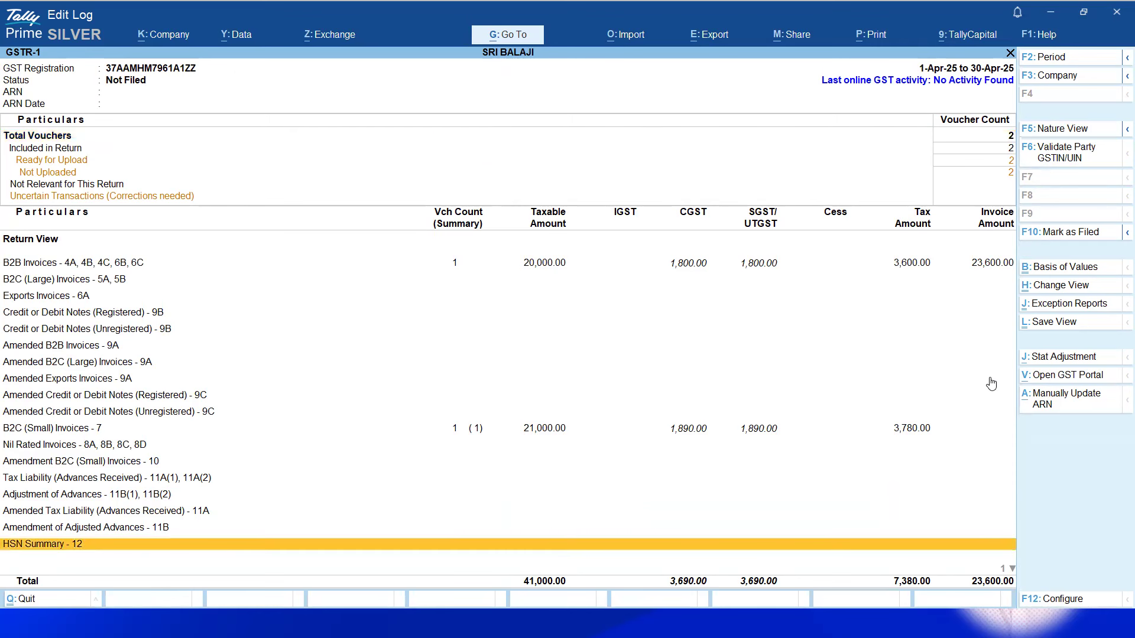
pyautogui.press('Return')
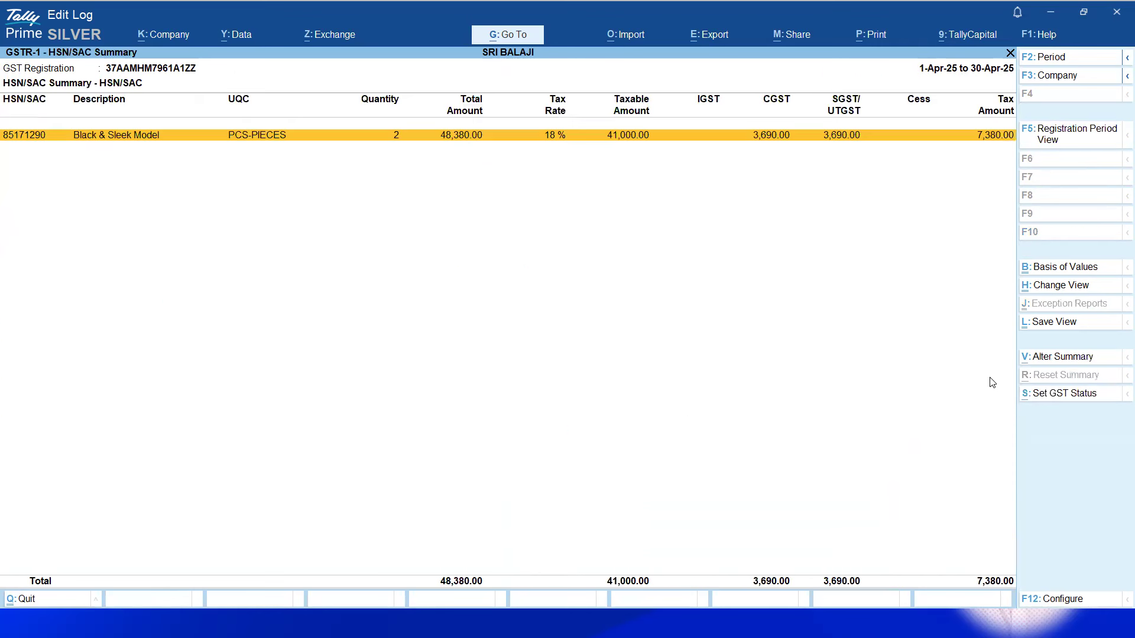
pyautogui.press('Return')
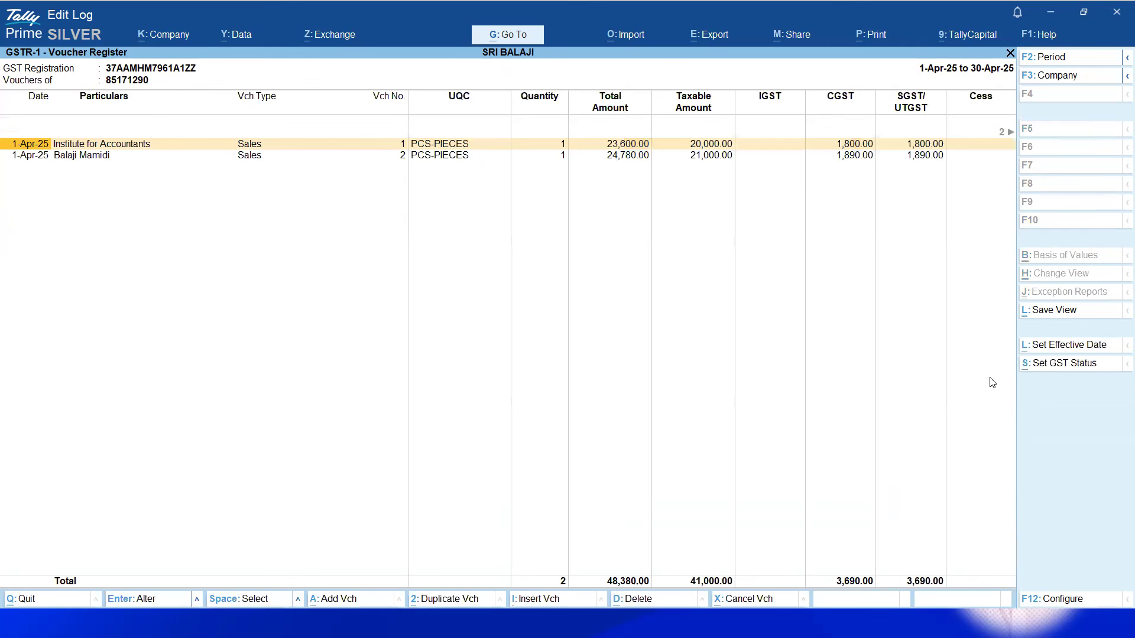
# Compare the April entries of sales vouchers 1 and 2 under HSN 85171290, and return to the GSTR-1 report
pyautogui.click(567, 155)
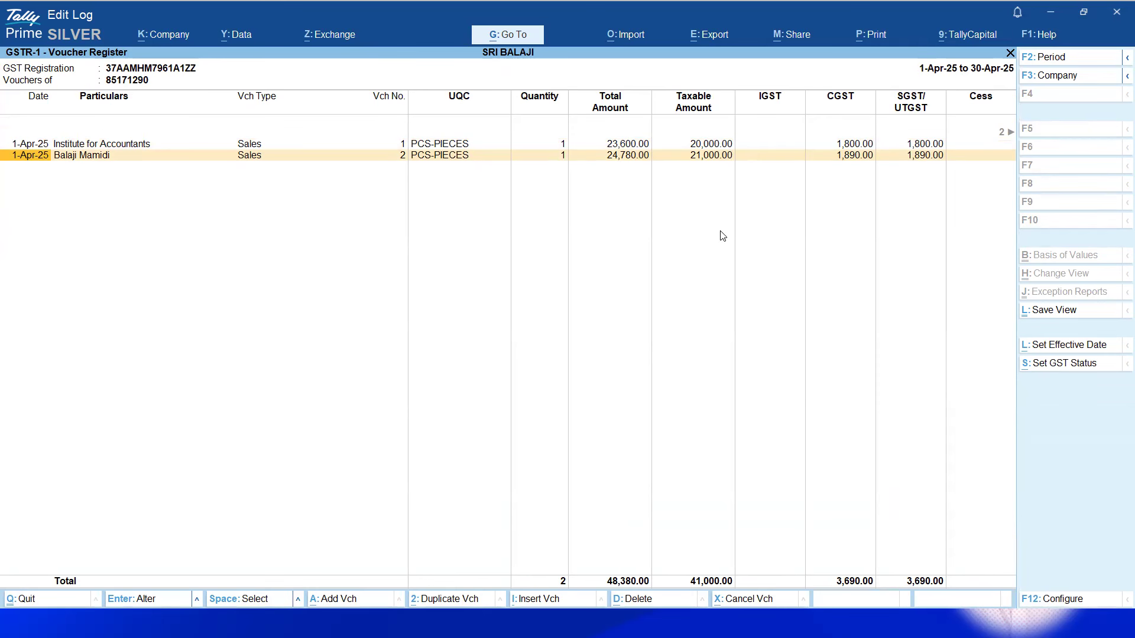
pyautogui.press('Up')
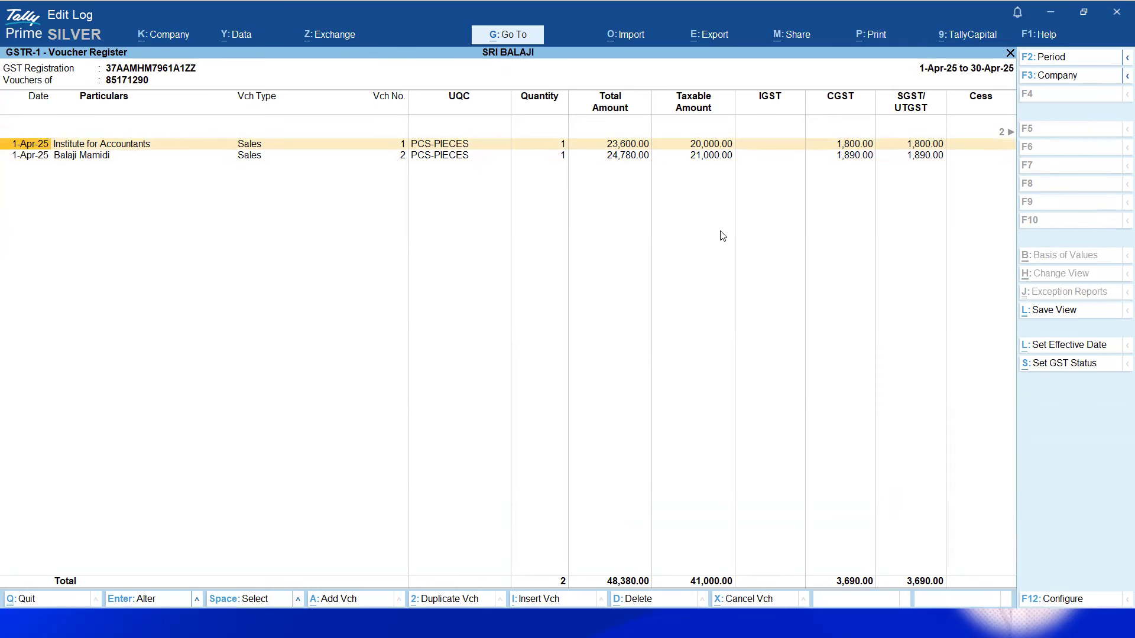
pyautogui.press('Down')
pyautogui.press('Up')
pyautogui.press('Down')
pyautogui.press('Up')
pyautogui.press('Down')
pyautogui.press('Up')
pyautogui.press('Down')
pyautogui.press('Up')
pyautogui.press('Down')
pyautogui.press('Up')
pyautogui.press('Down')
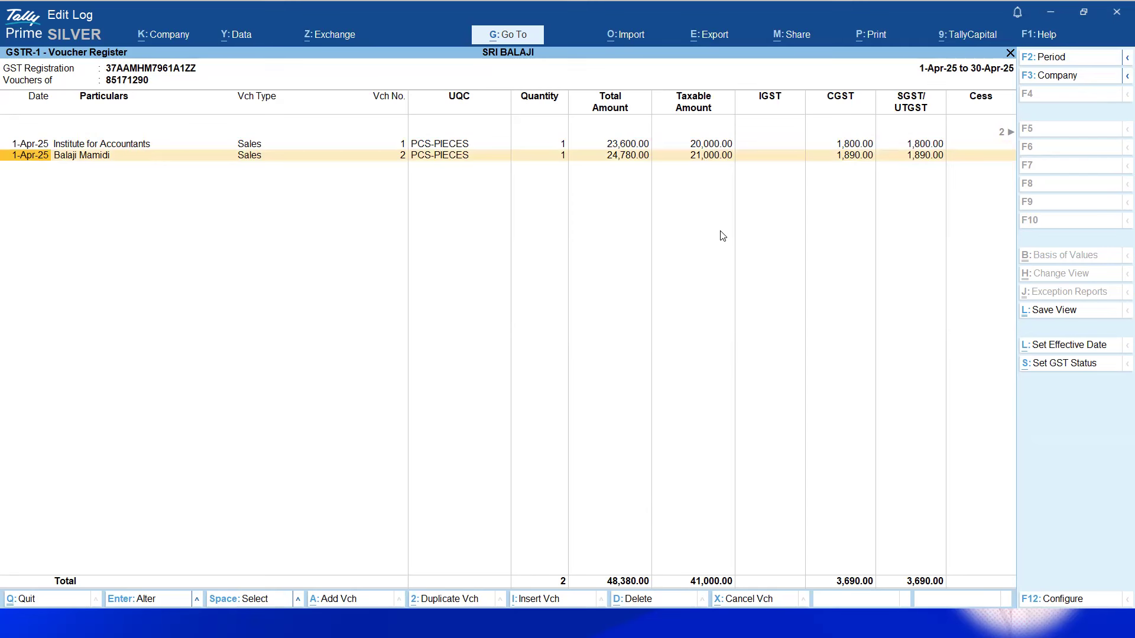
pyautogui.press('Escape')
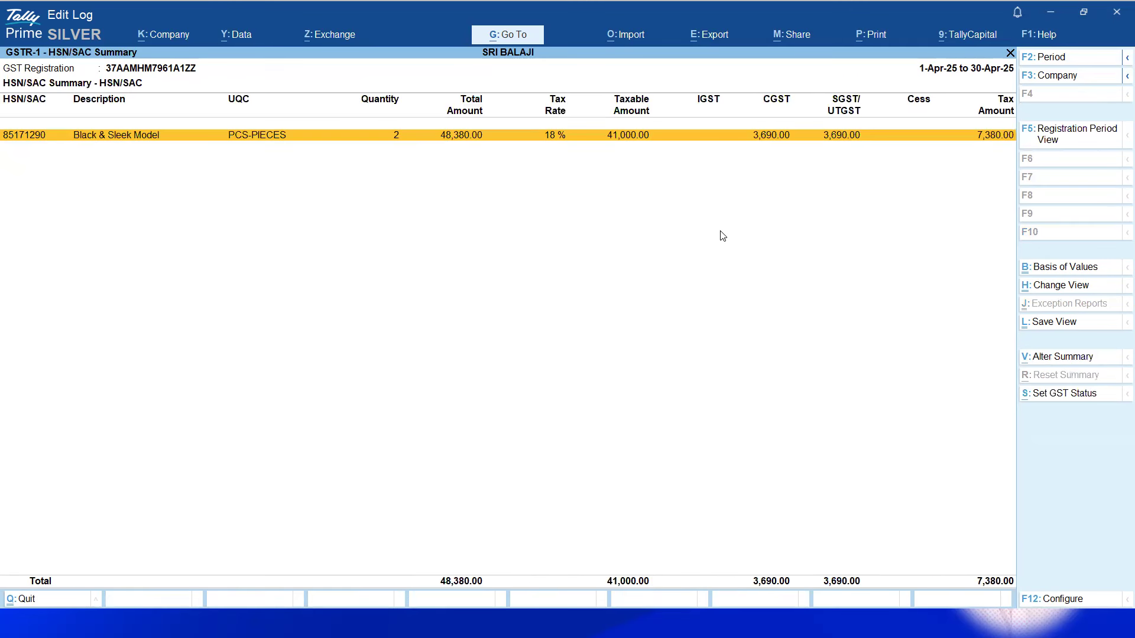
pyautogui.press('Escape')
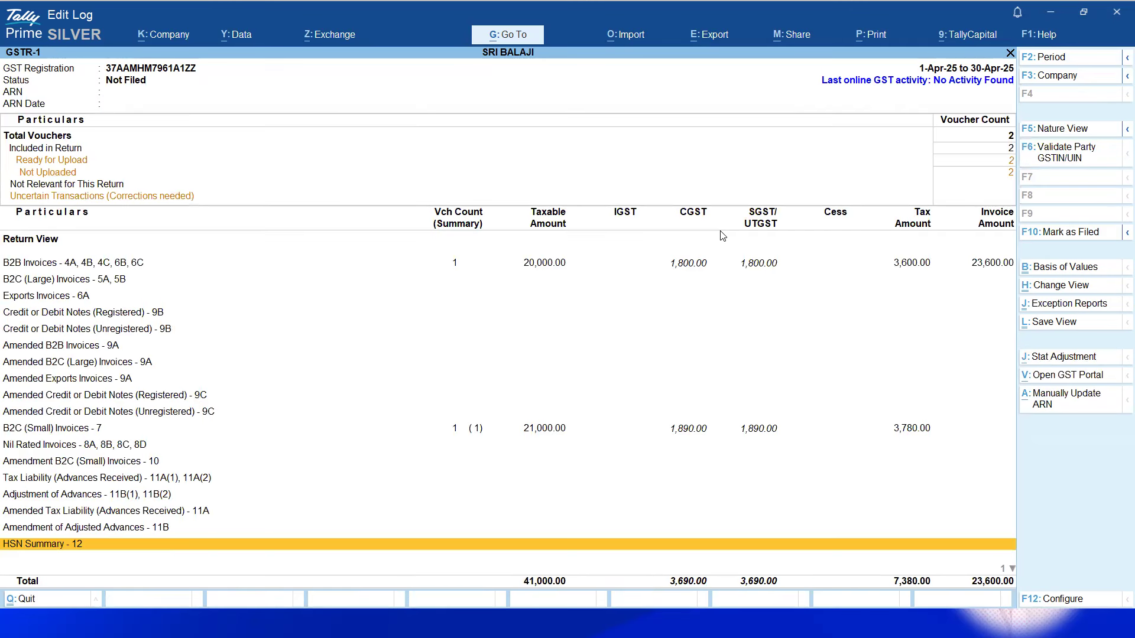
# Change the GSTR-1 report period to 1-5-2025 to 31-5-2025
pyautogui.press('F2')
pyautogui.write('1-5-2025')
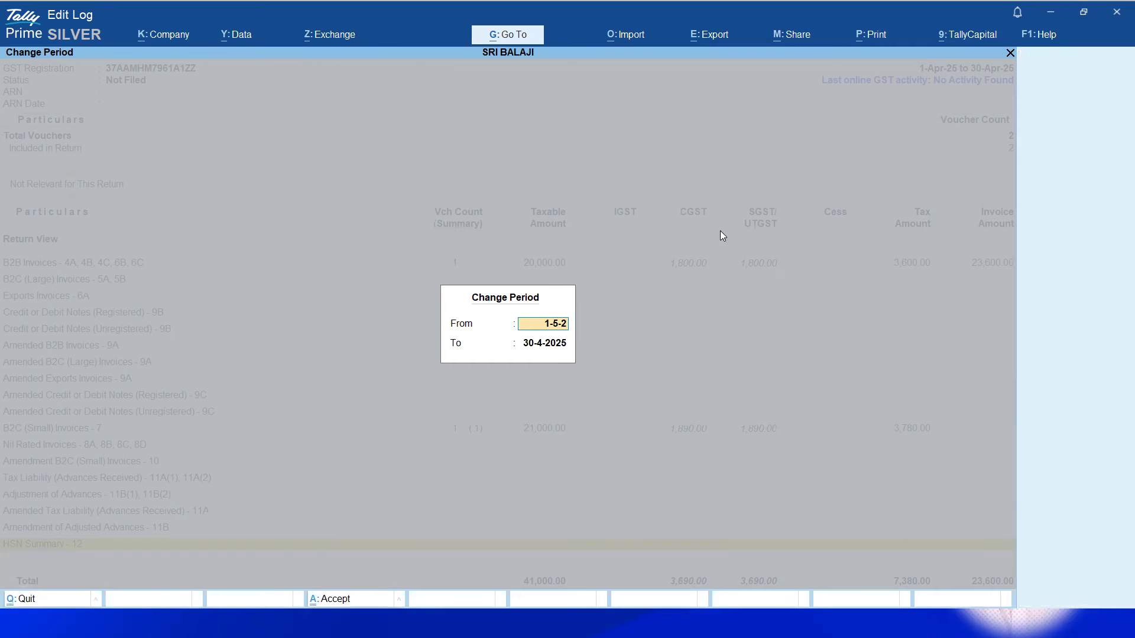
pyautogui.press('Return')
pyautogui.write('31-5-2025')
pyautogui.press('Return')
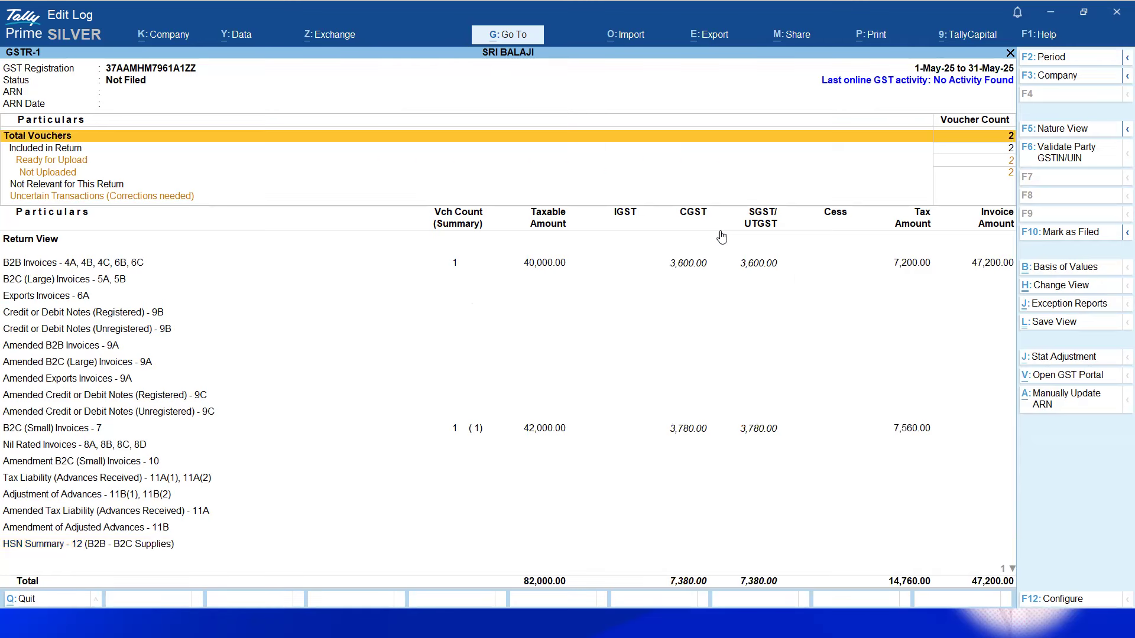
# Open HSN Summary - 12 (B2B - B2C Supplies) in the May GSTR-1 report
pyautogui.press('Down')
pyautogui.press('Down')
pyautogui.press('Down')
pyautogui.press('Down')
pyautogui.press('Down')
pyautogui.press('Down')
pyautogui.press('Down')
pyautogui.press('Down')
pyautogui.press('Down')
pyautogui.press('Down')
pyautogui.press('Down')
pyautogui.press('Down')
pyautogui.press('Down')
pyautogui.press('Down')
pyautogui.press('Down')
pyautogui.press('Down')
pyautogui.press('Down')
pyautogui.press('Down')
pyautogui.press('Down')
pyautogui.press('Down')
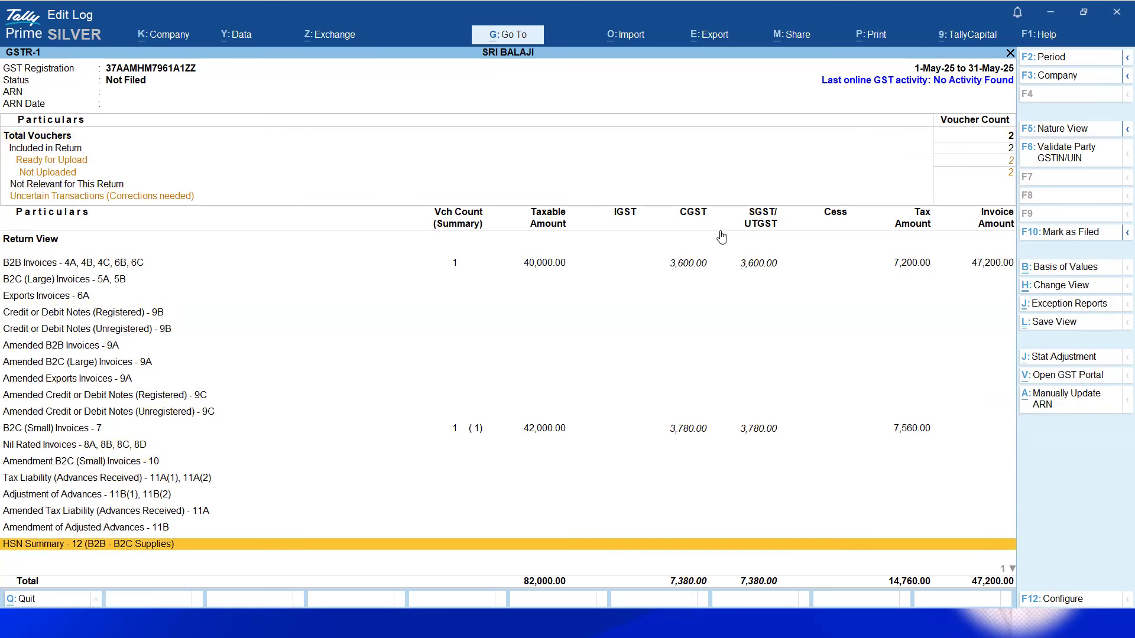
pyautogui.press('Down')
pyautogui.press('Up')
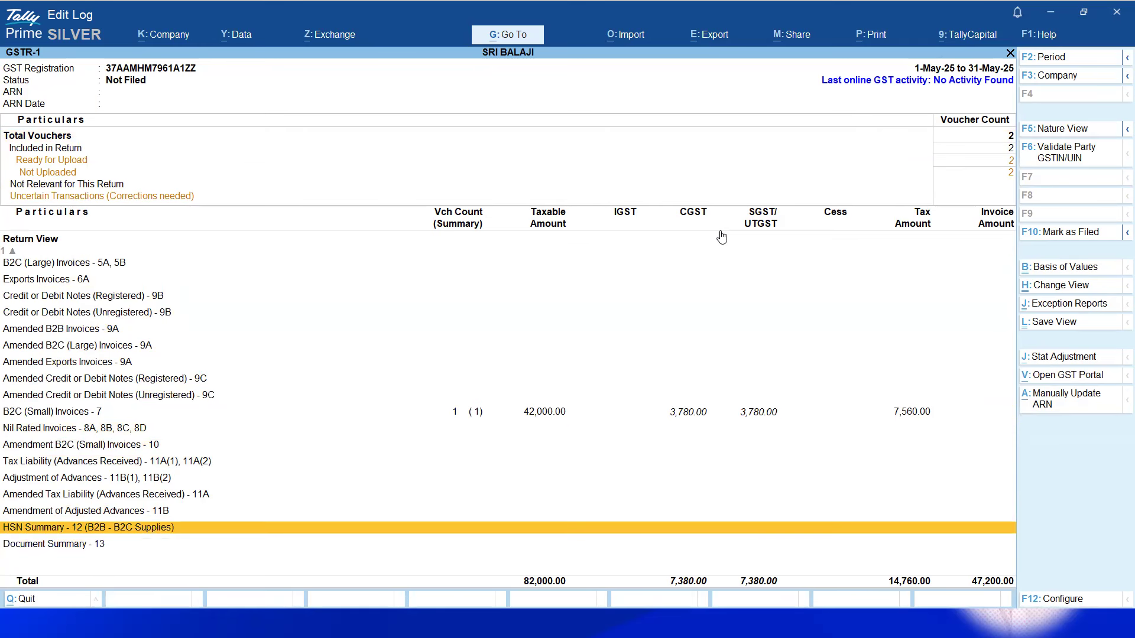
pyautogui.press('Return')
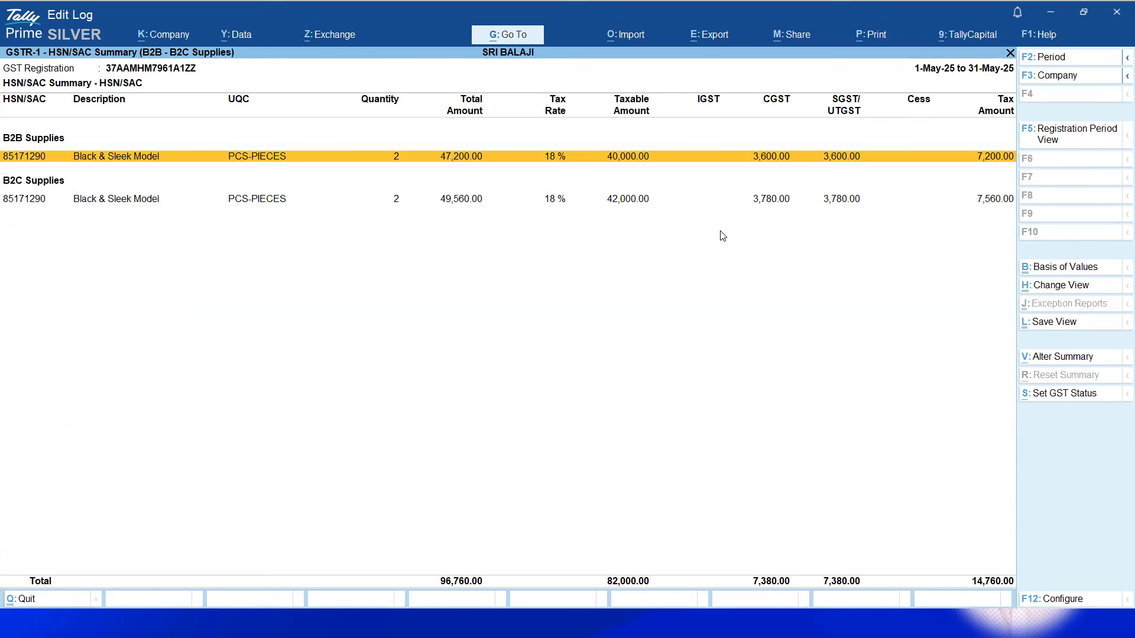